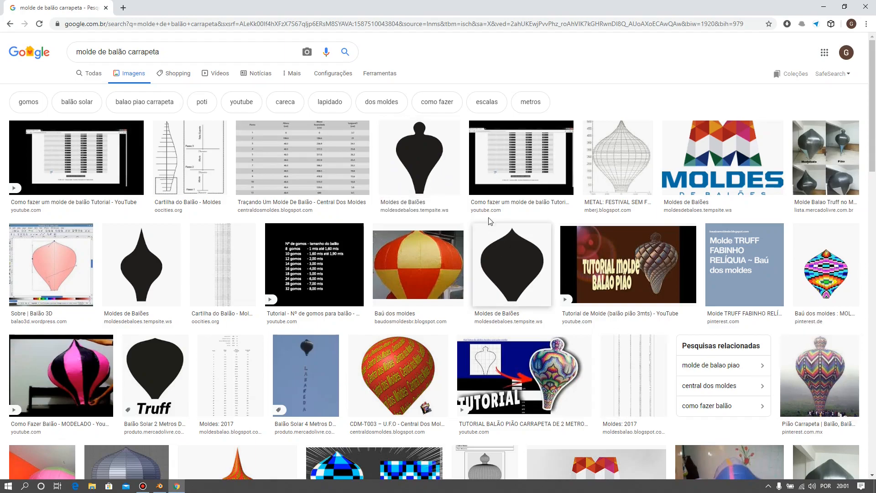
Compare the balloon template previews and open the black topped silhouette from Moldes de Balões
left_click(422, 170)
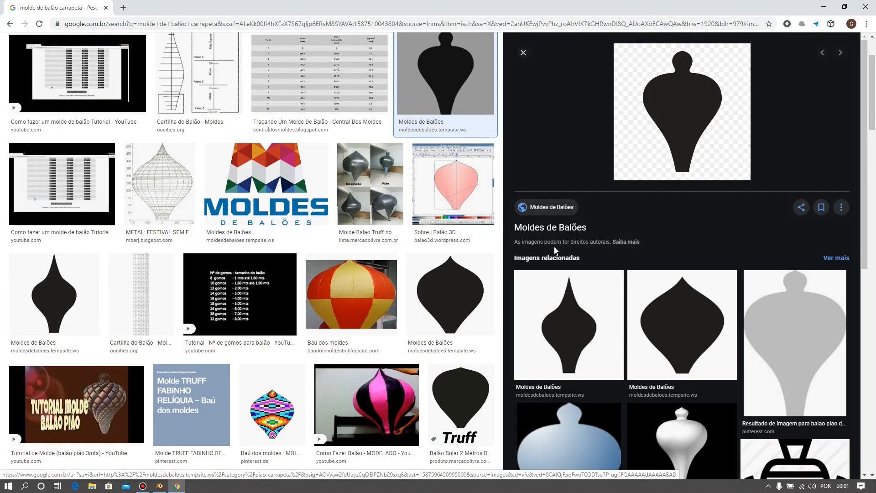
left_click(779, 327)
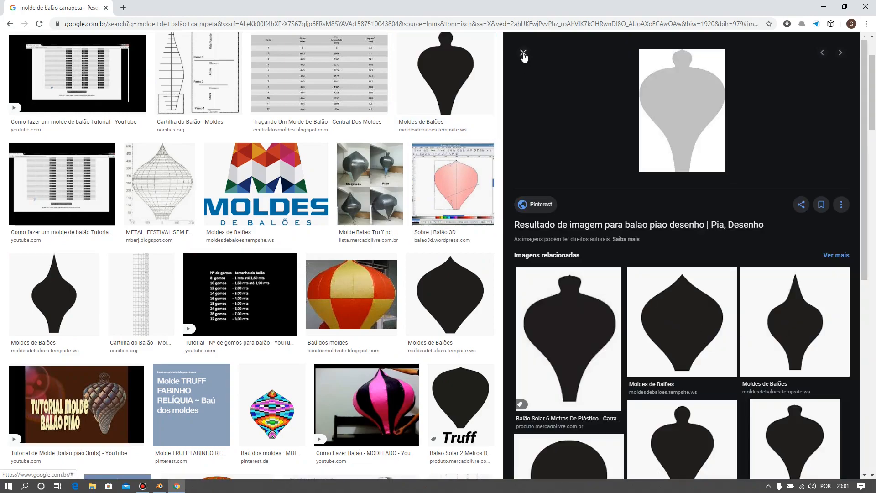
left_click(523, 52)
left_click(413, 75)
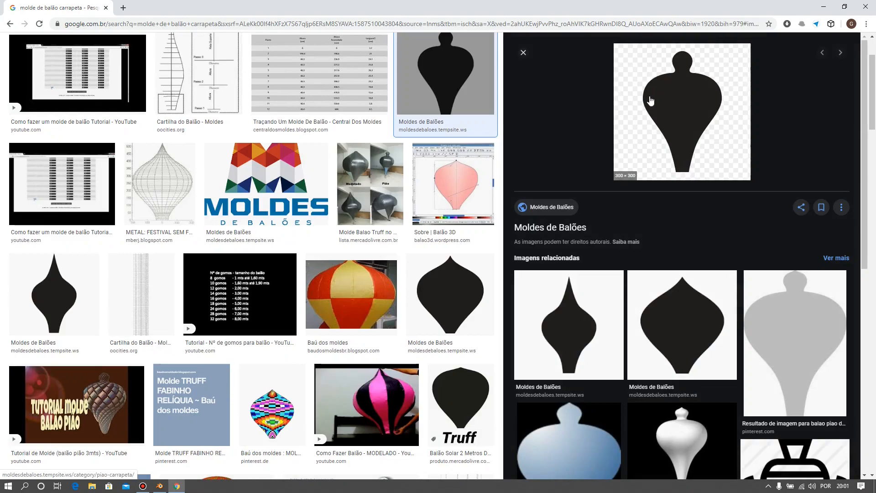
Save the black silhouette as a PNG image named piao in the desktop's Piao folder
right_click(691, 98)
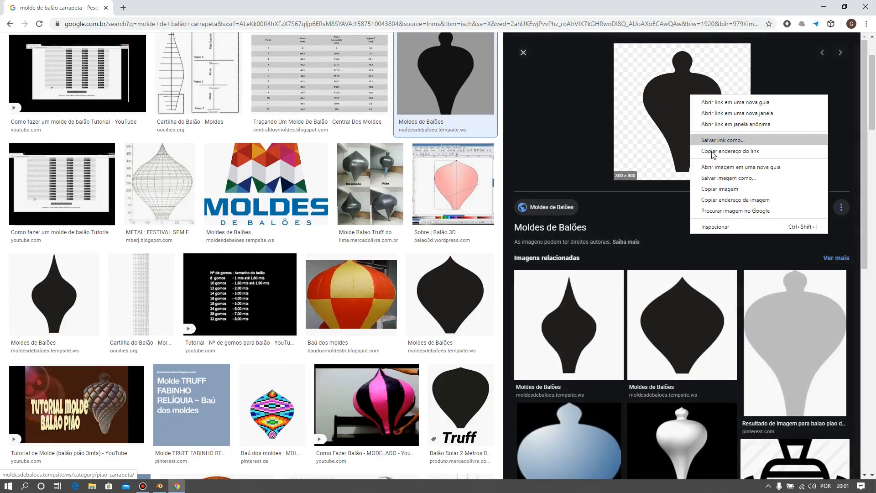
left_click(714, 183)
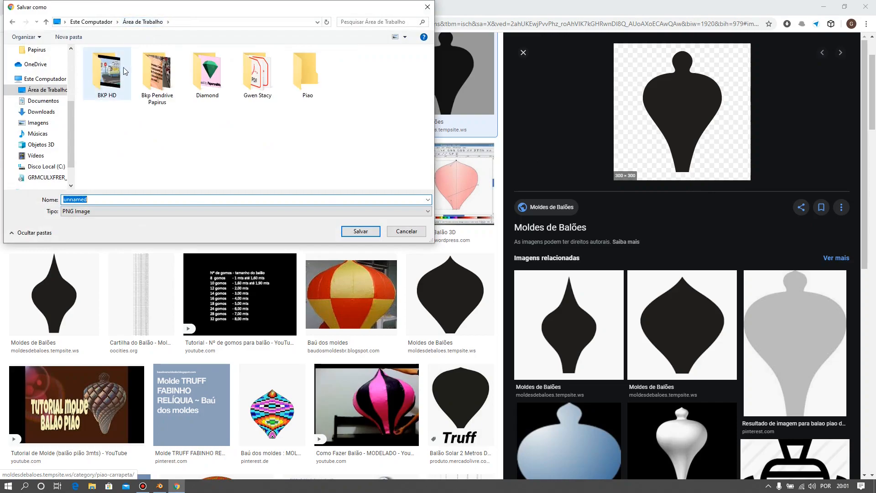
double_click(310, 73)
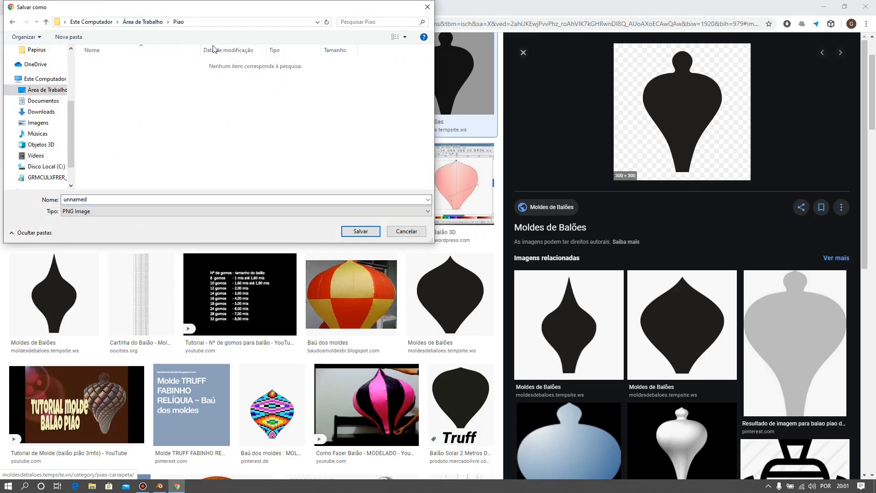
double_click(101, 200)
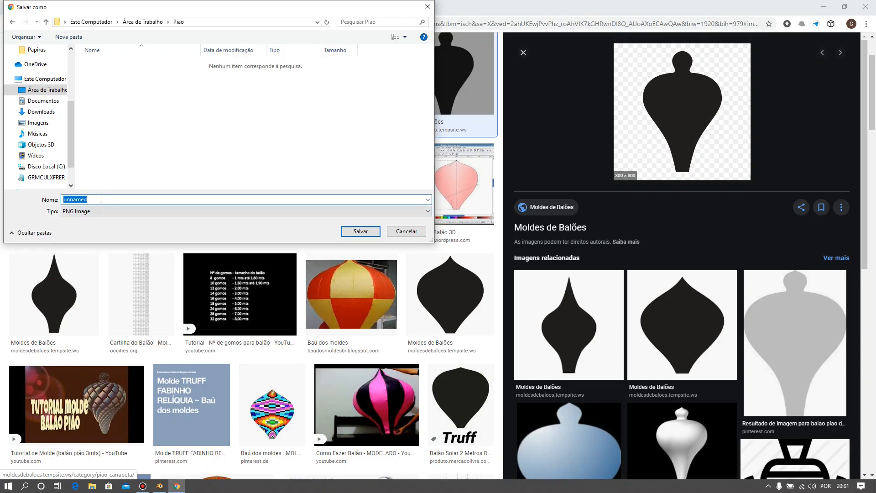
type("piao")
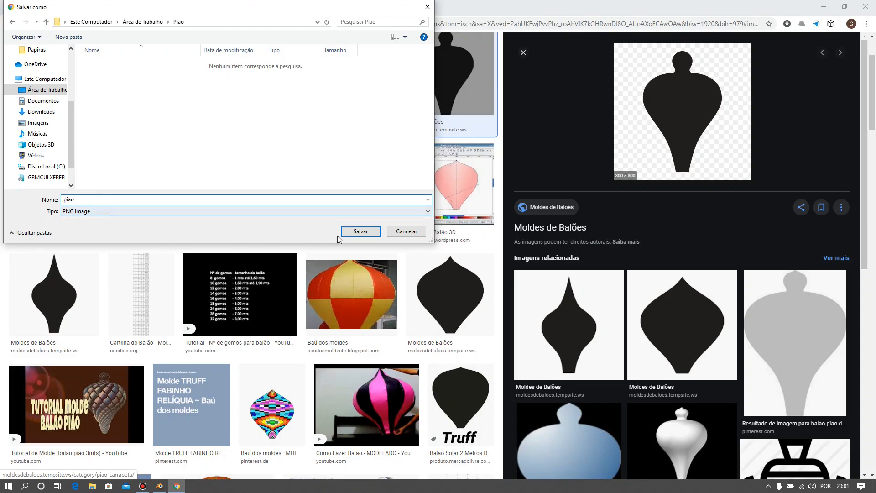
left_click(360, 231)
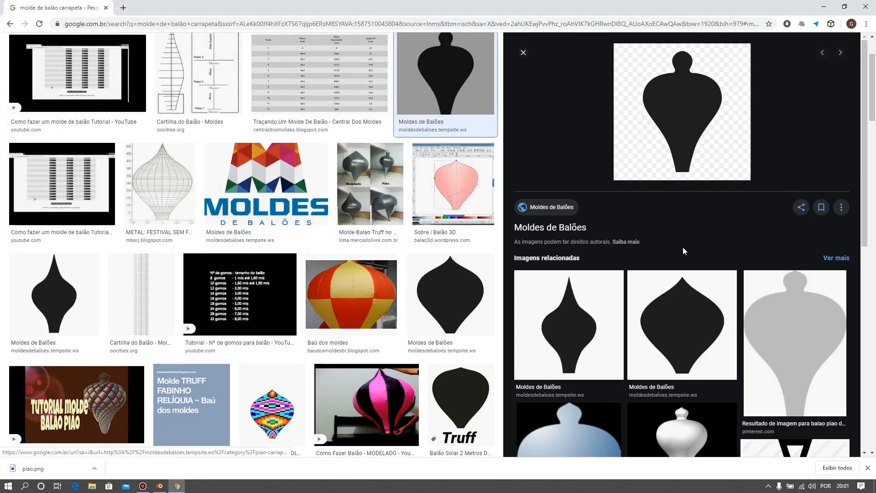
Close the browser, switch to Blender and dismiss its splash screen
left_click(872, 6)
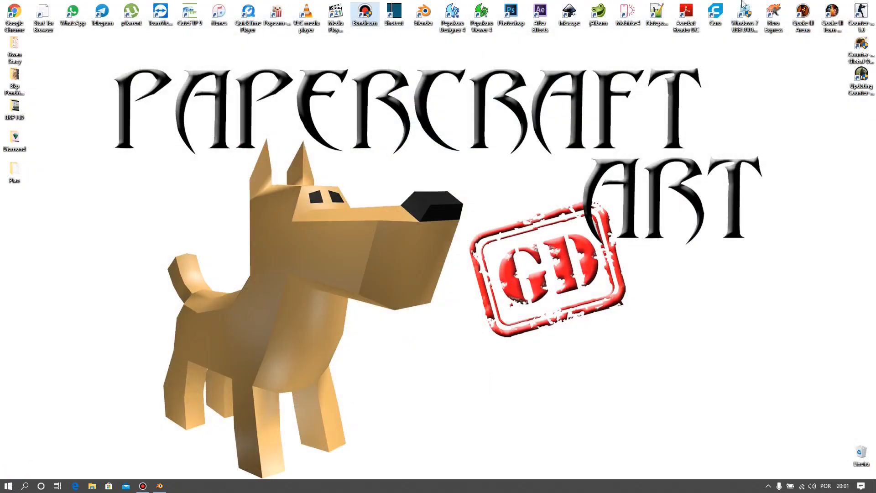
left_click(159, 486)
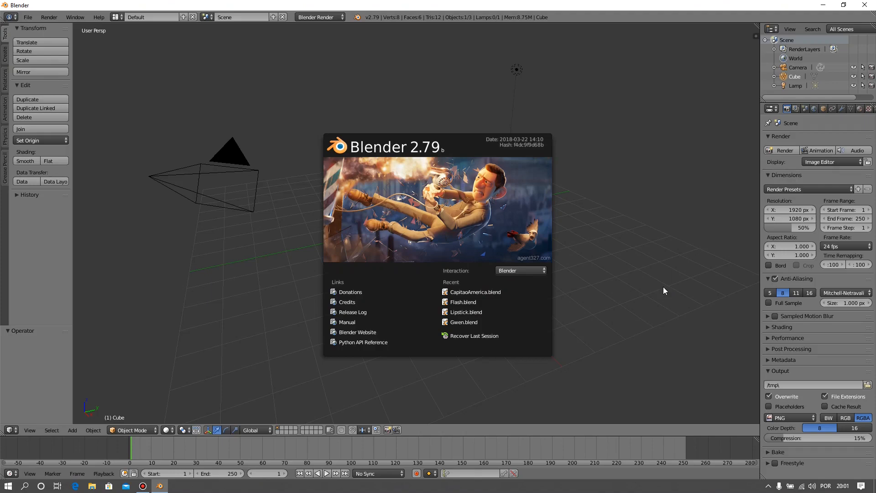
left_click(669, 217)
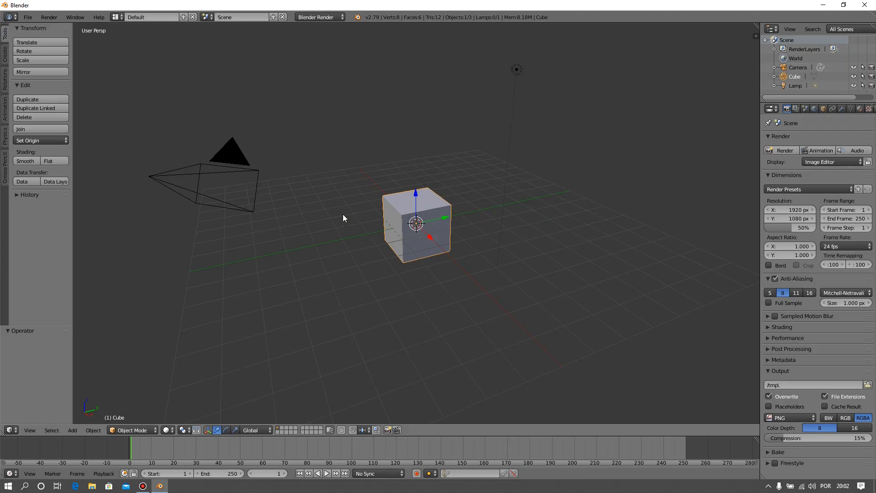
Try out object selection and 3D cursor placement in the default scene, and reload the start-up file
right_click(229, 164)
right_click(517, 71)
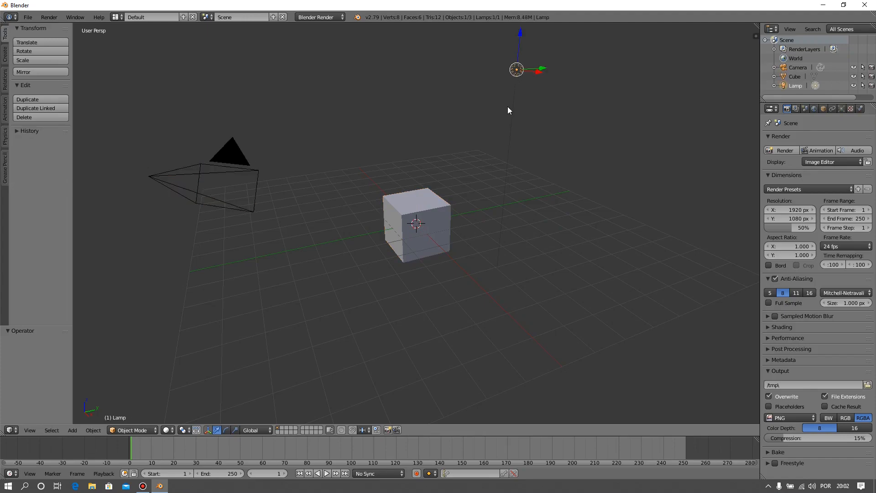
right_click(434, 210)
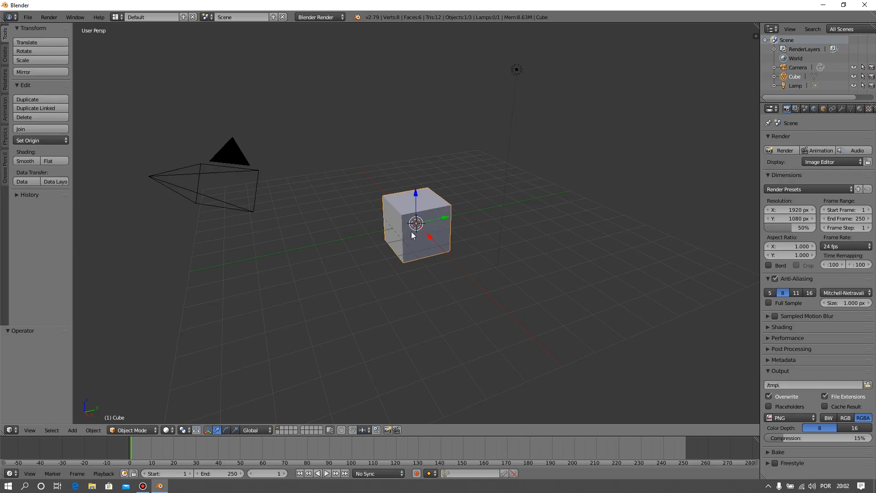
left_click(303, 262)
left_click(412, 282)
left_click(508, 239)
left_click(522, 199)
key("ctrl+n")
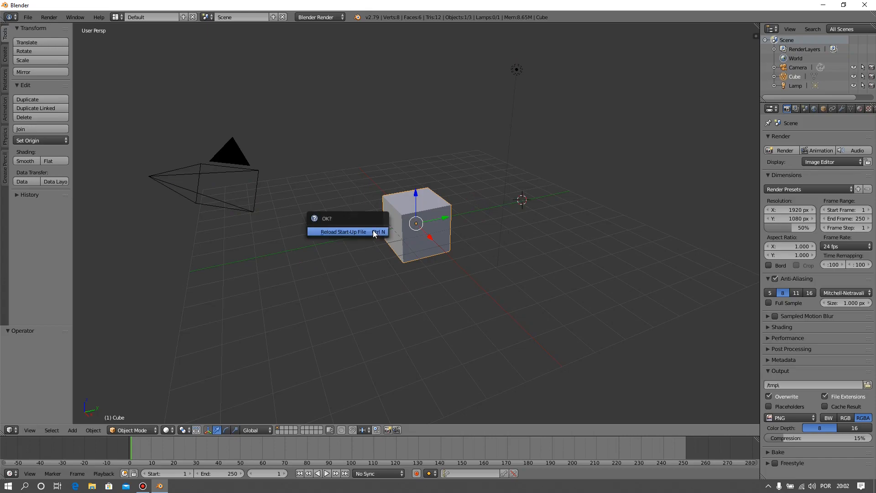
left_click(373, 232)
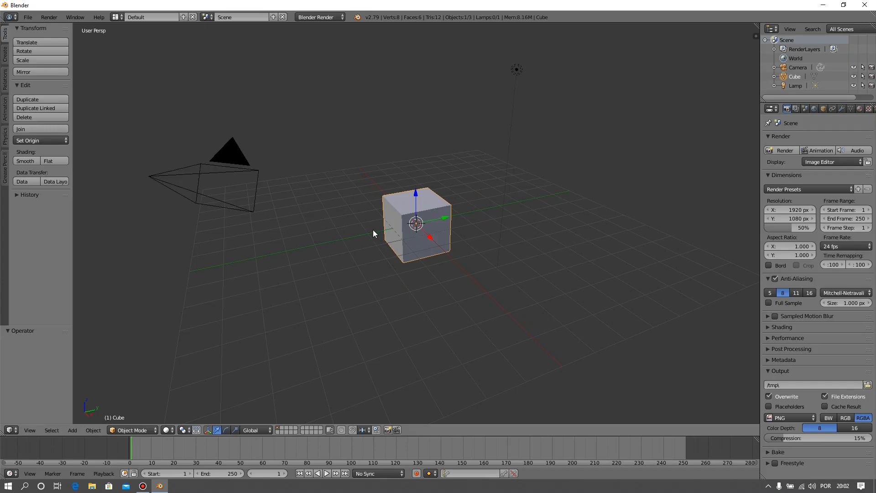
Delete the default cube and set the 3D viewport to the top view
key("x")
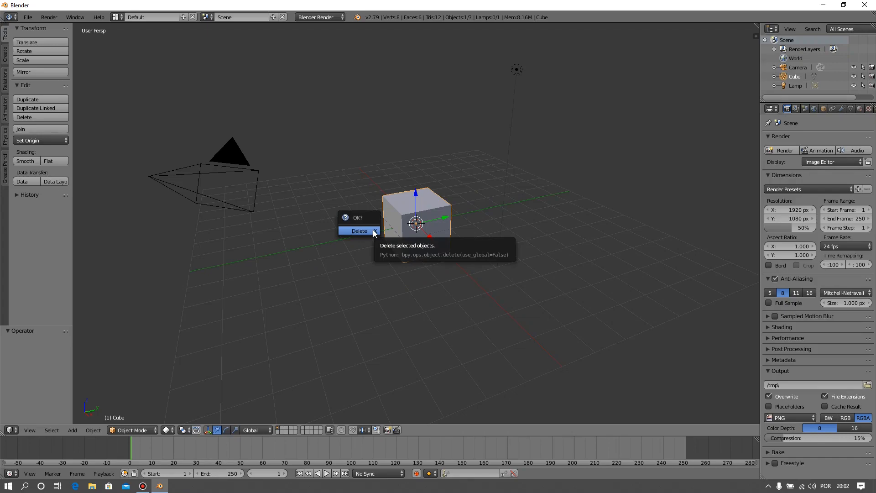
left_click(359, 231)
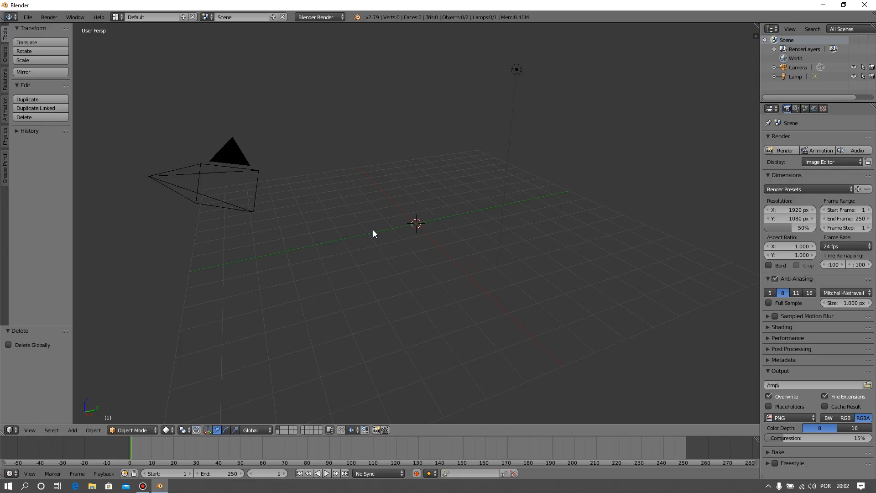
key("KP_1")
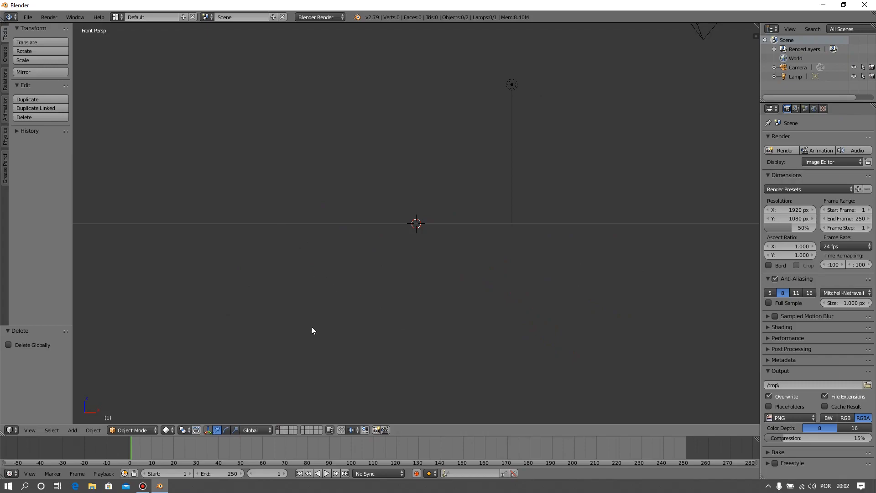
left_click(29, 431)
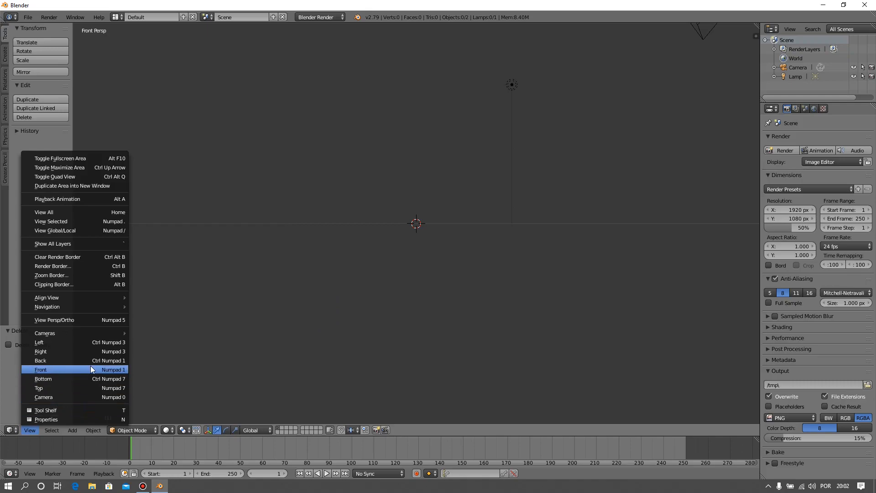
left_click(114, 369)
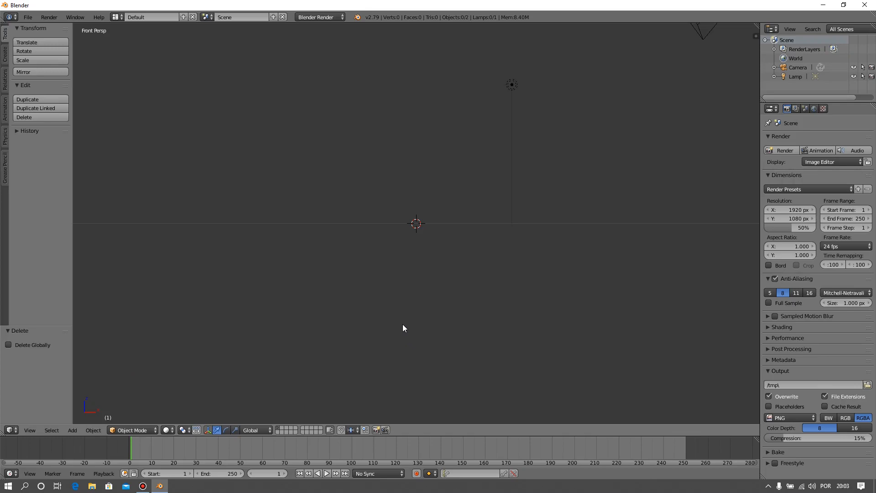
scroll(420, 305, "up", 8, "shift")
key("KP_7")
left_click(73, 431)
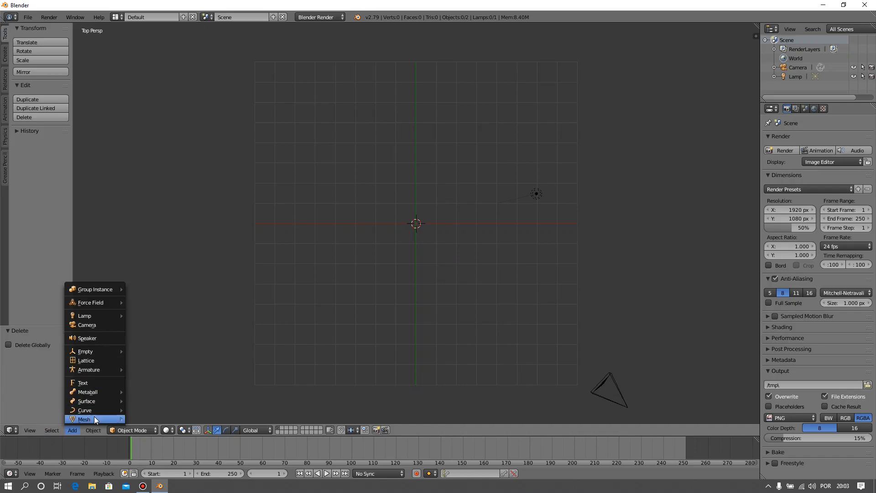
mouse_move(95, 417)
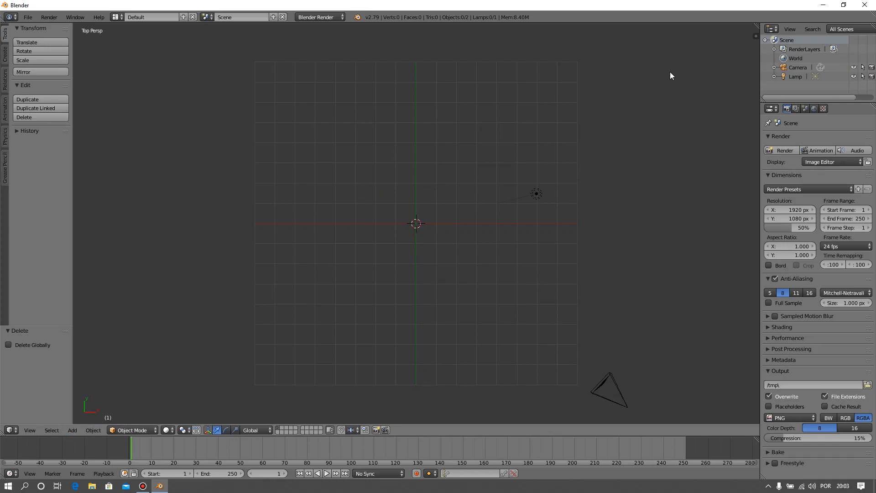
Start the Screencast Keys display in the 3D viewport
key("n")
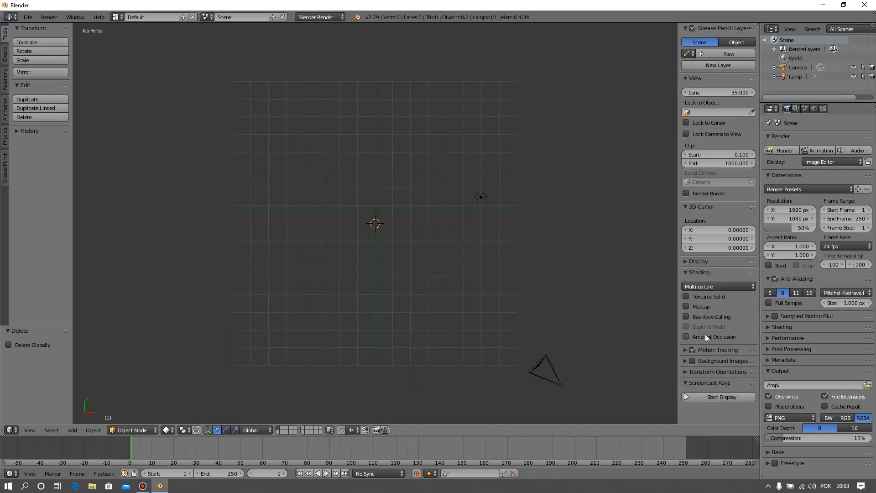
left_click(697, 398)
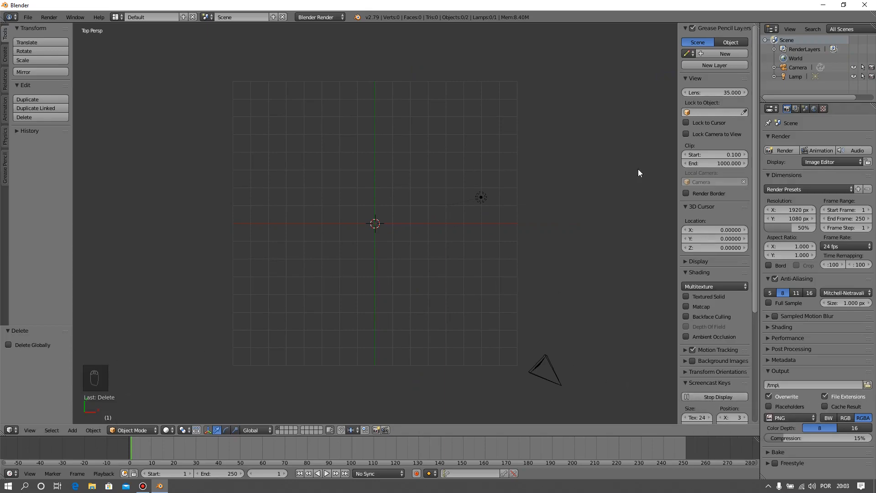
key("n")
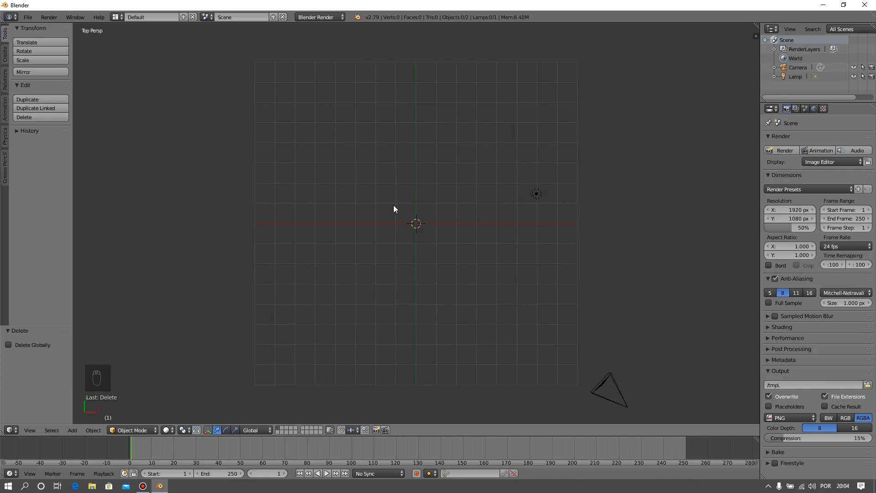
Add a mesh circle at the scene origin and set its vertex count to 8
key("shift+a")
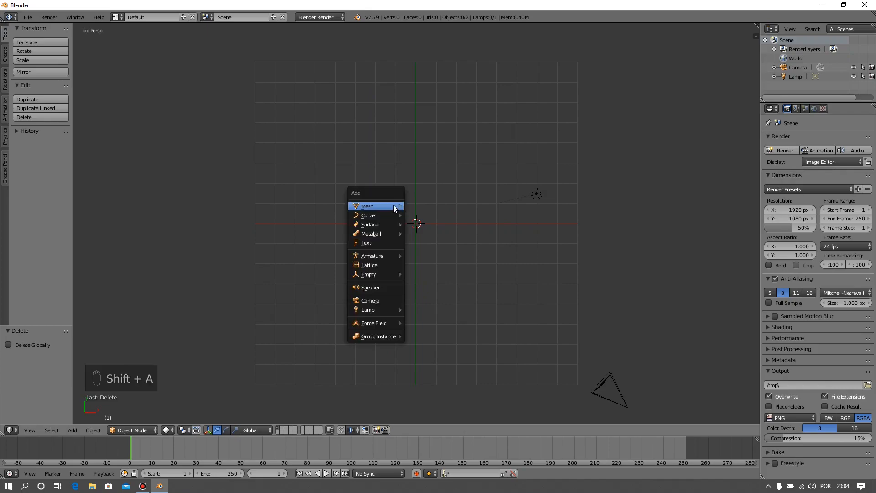
mouse_move(394, 207)
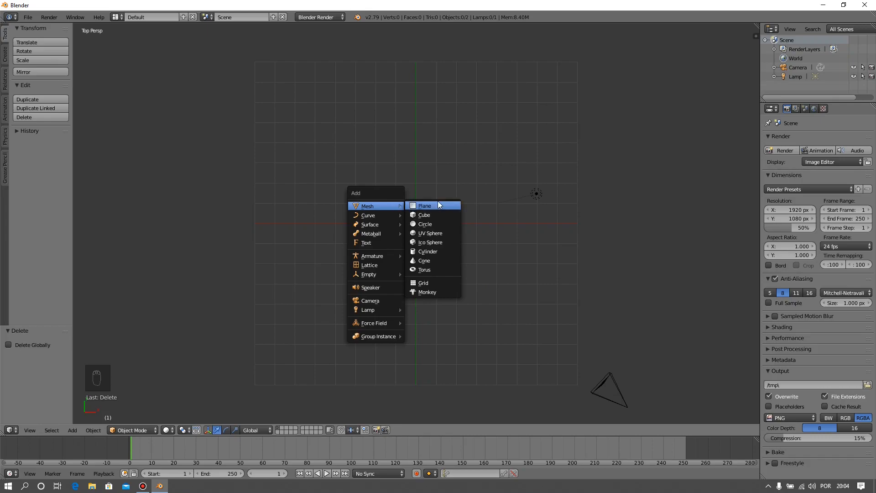
left_click(441, 224)
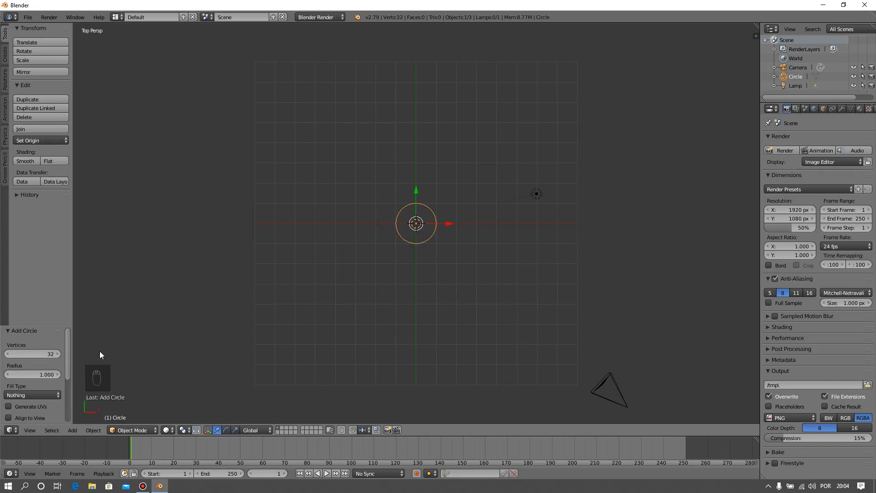
left_click(36, 354)
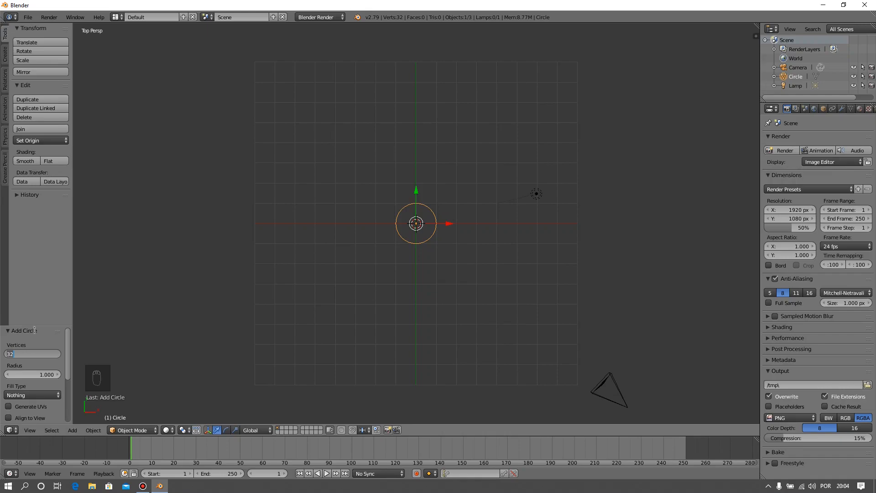
type("8")
key("Return")
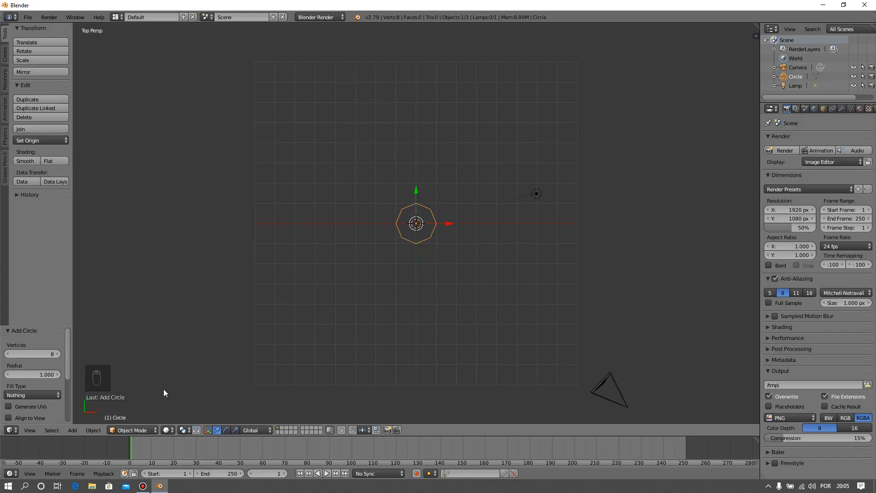
Switch the eight-sided circle to Edit Mode for a close-up from above
left_click(149, 430)
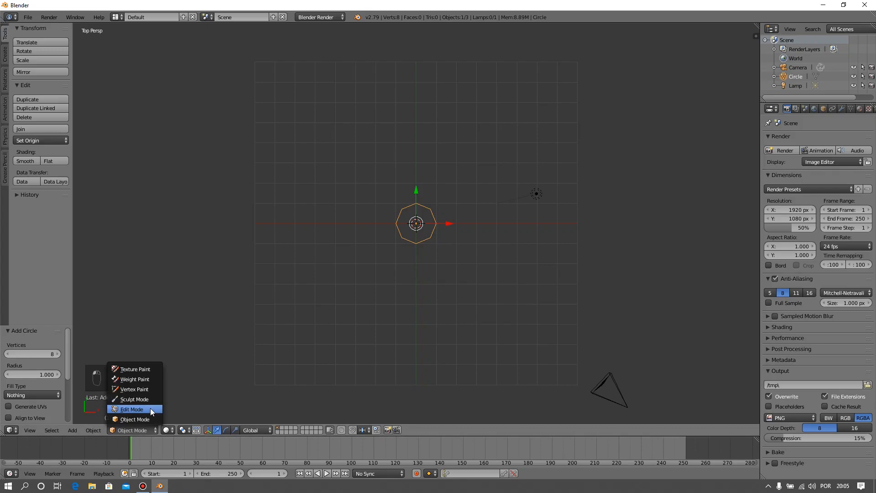
left_click(140, 429)
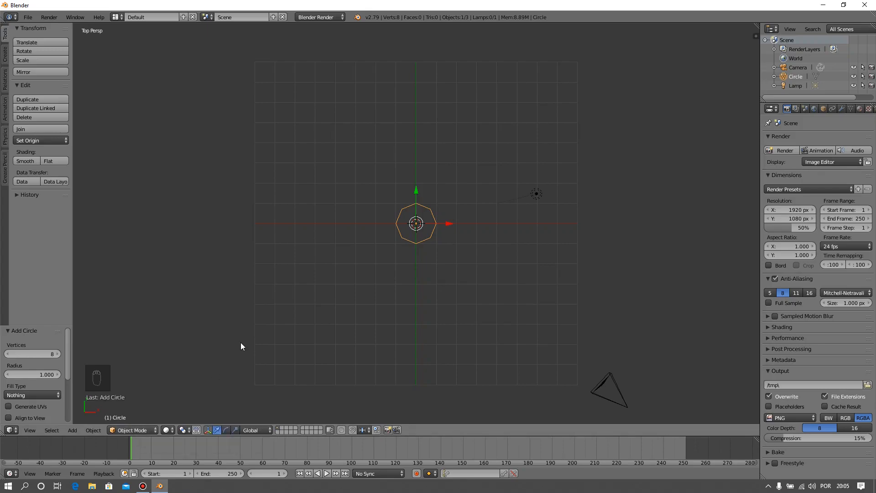
key("Tab")
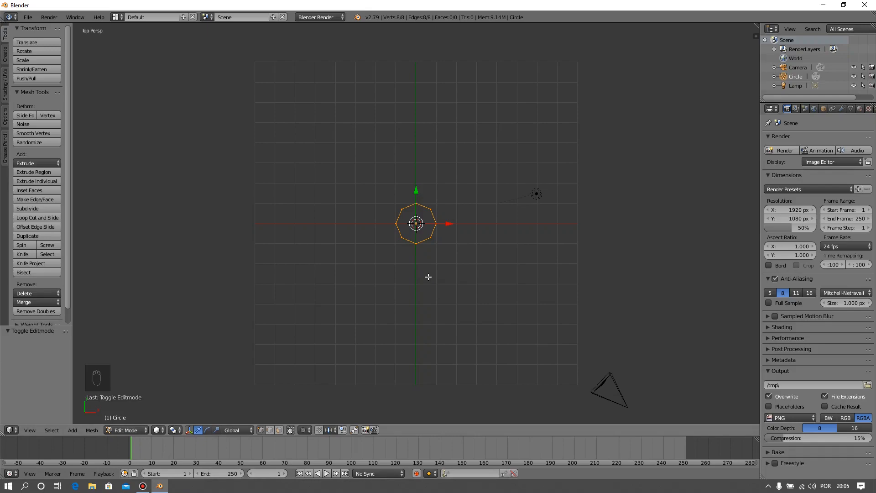
scroll(428, 276, "up", 6)
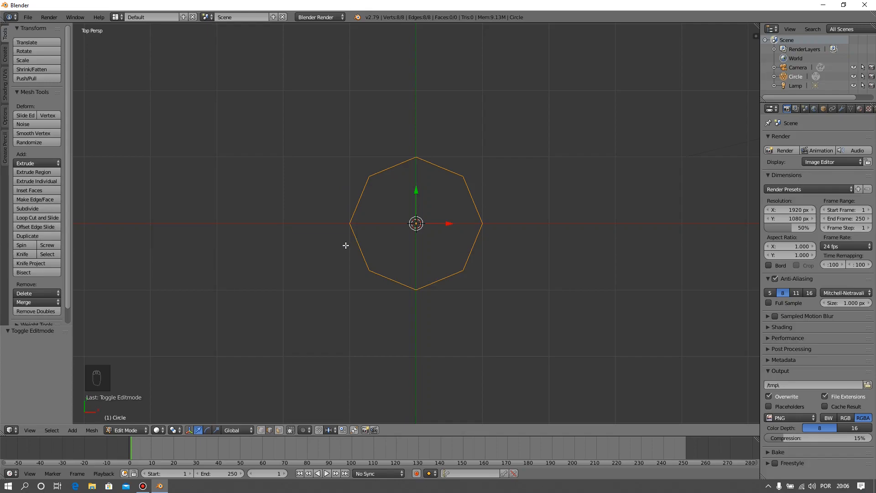
Fill the eight-sided circle with a single face and switch the viewport to the front view
key("f")
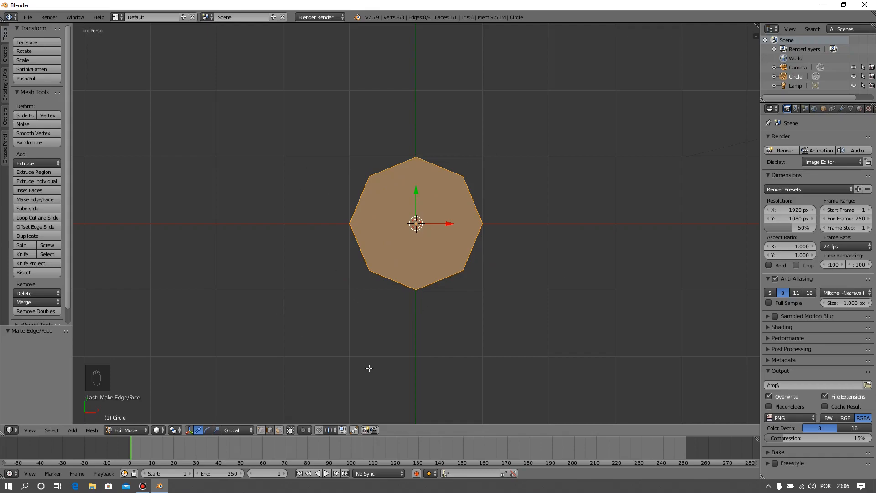
scroll(433, 321, "down", 3)
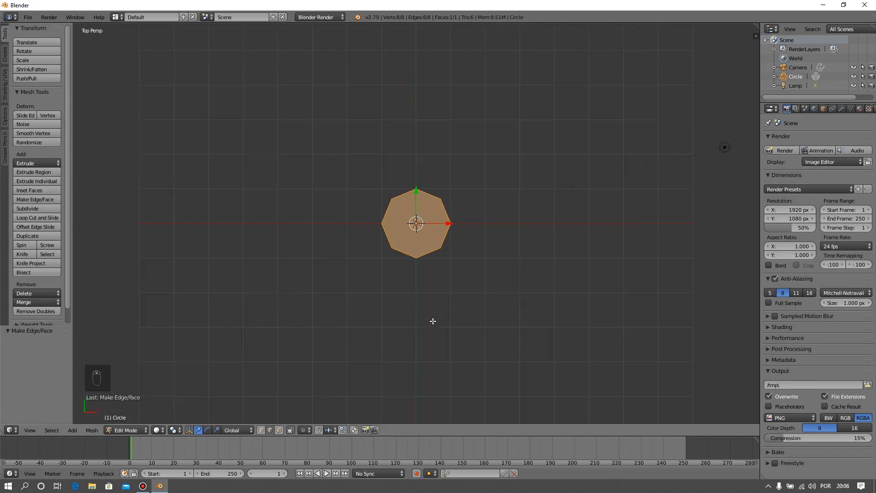
scroll(433, 321, "down", 3)
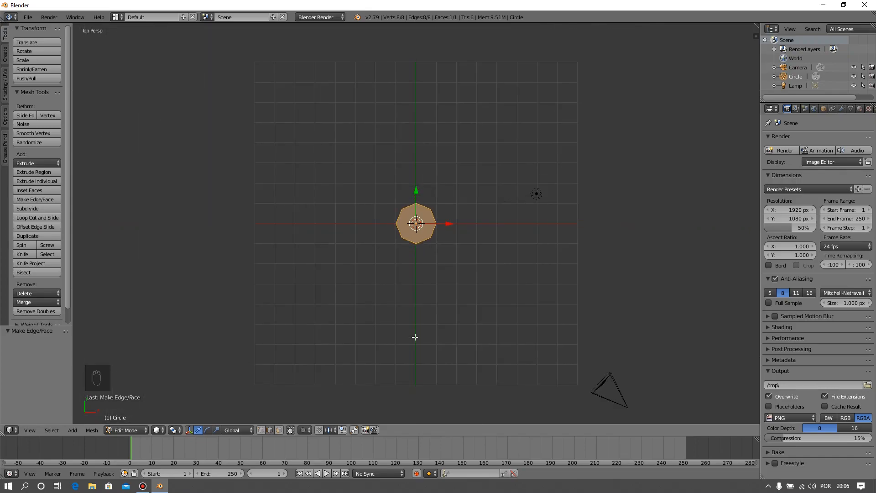
left_click(23, 431)
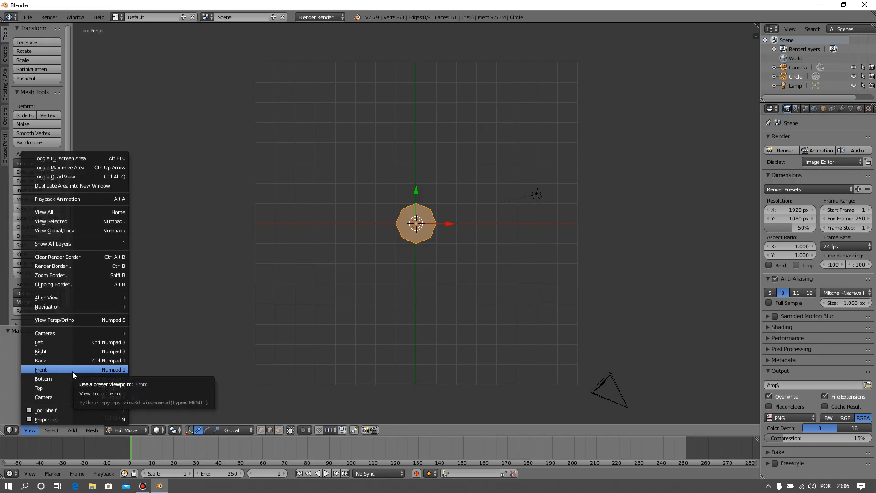
key("KP_1")
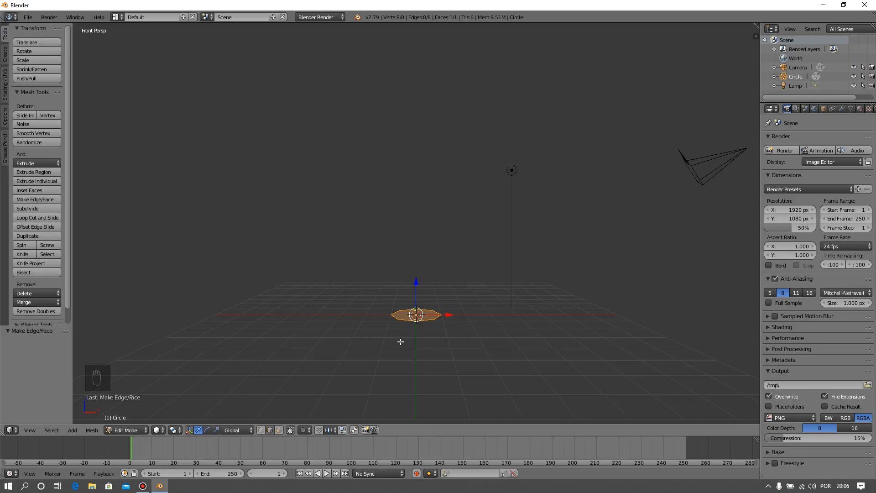
Enable background images for the 3D viewport and add an empty background image entry
key("n")
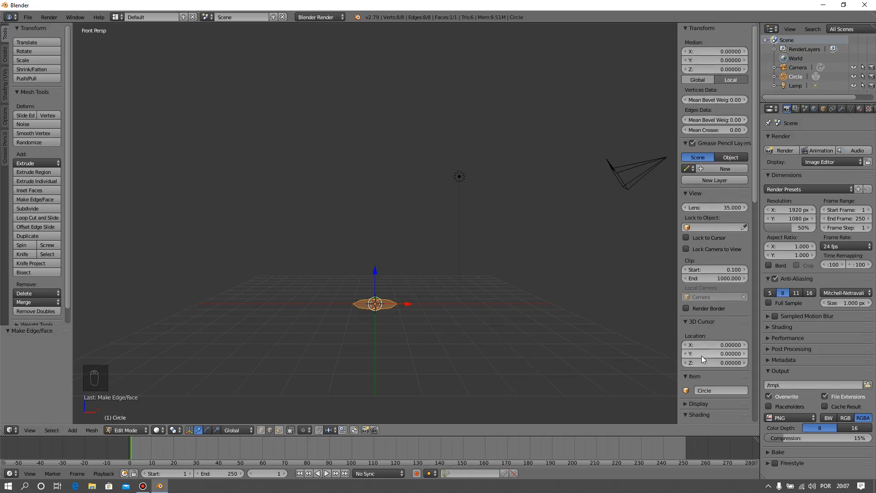
scroll(708, 344, "down", 3)
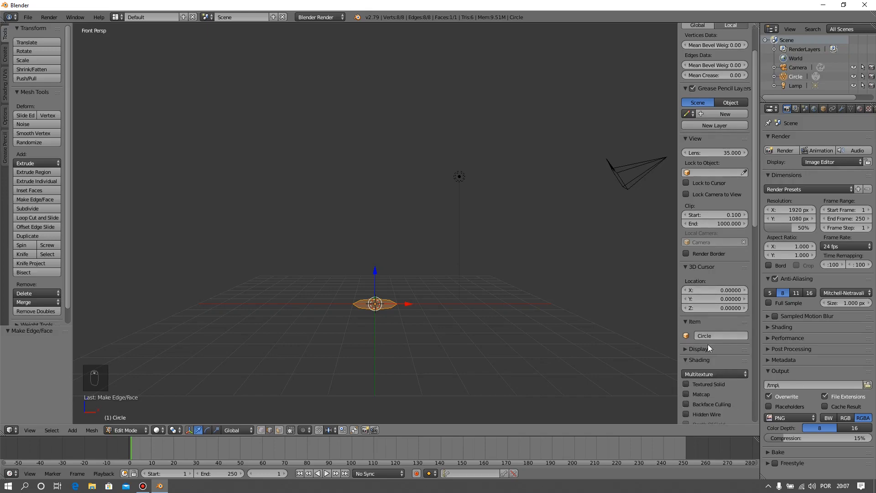
scroll(708, 344, "down", 5)
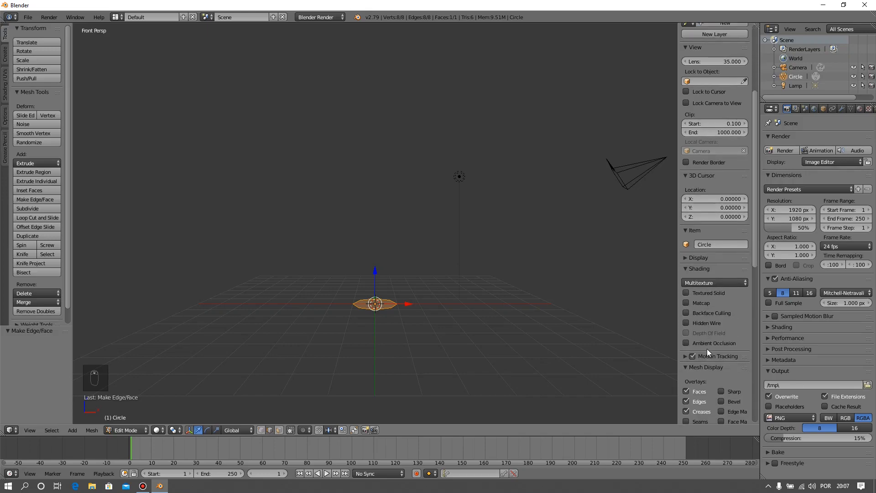
scroll(707, 348, "down", 10)
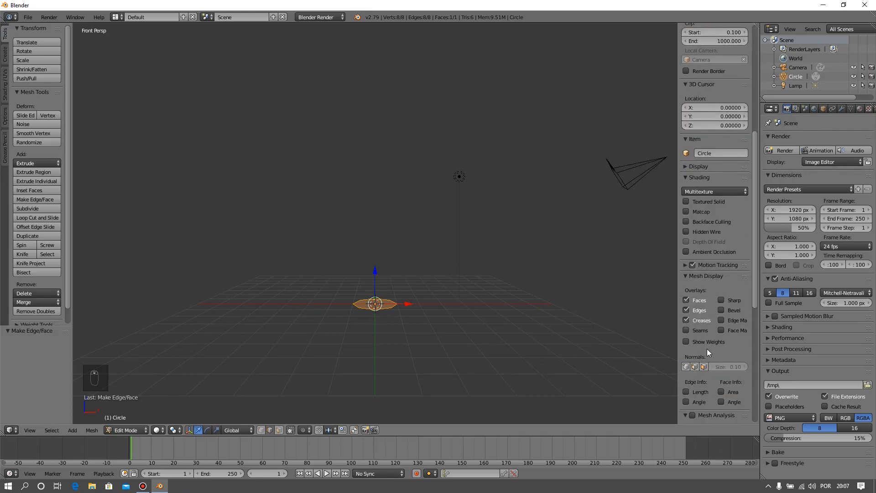
scroll(708, 349, "down", 3)
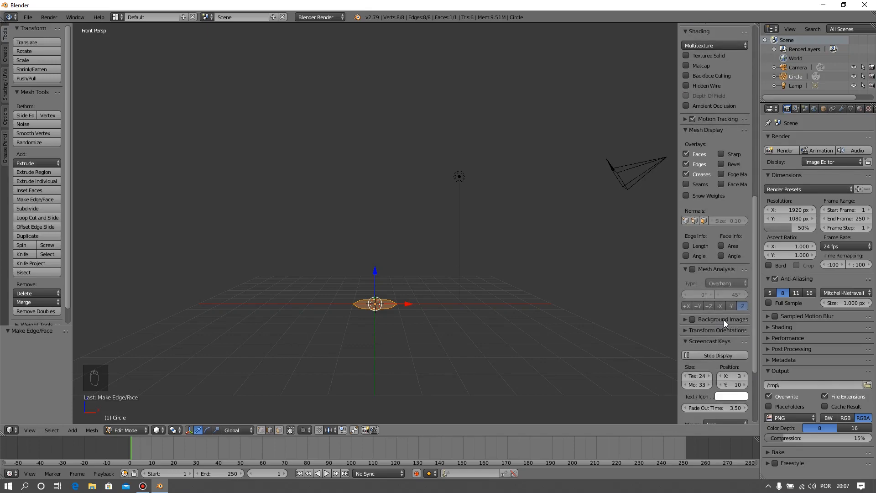
left_click(685, 319)
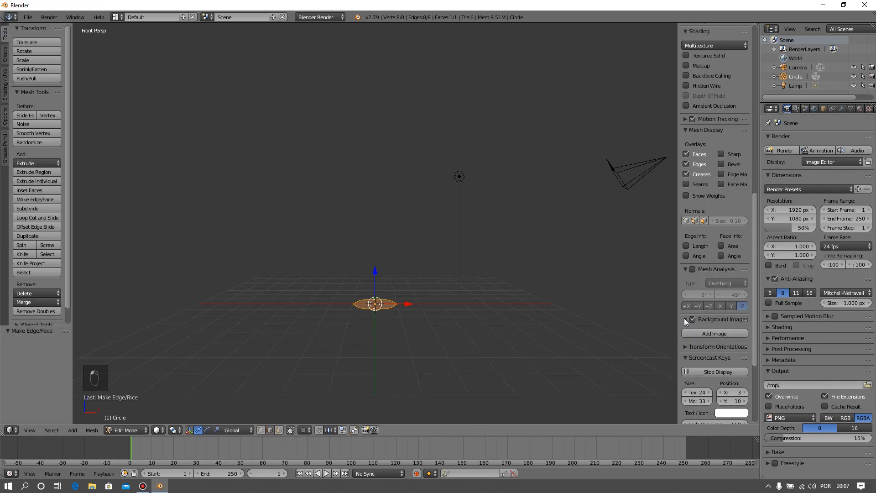
left_click(733, 333)
scroll(733, 333, "down", 2)
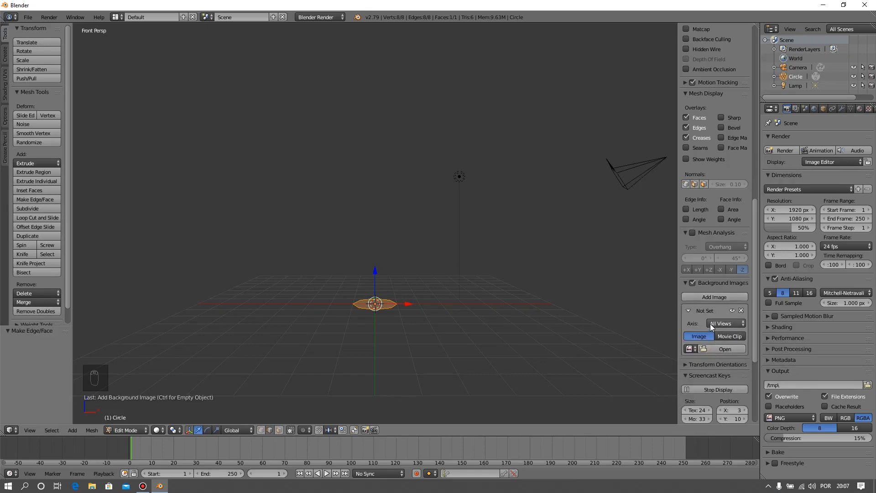
Load piao.png from the Piao folder on the Desktop as the background image
left_click(718, 349)
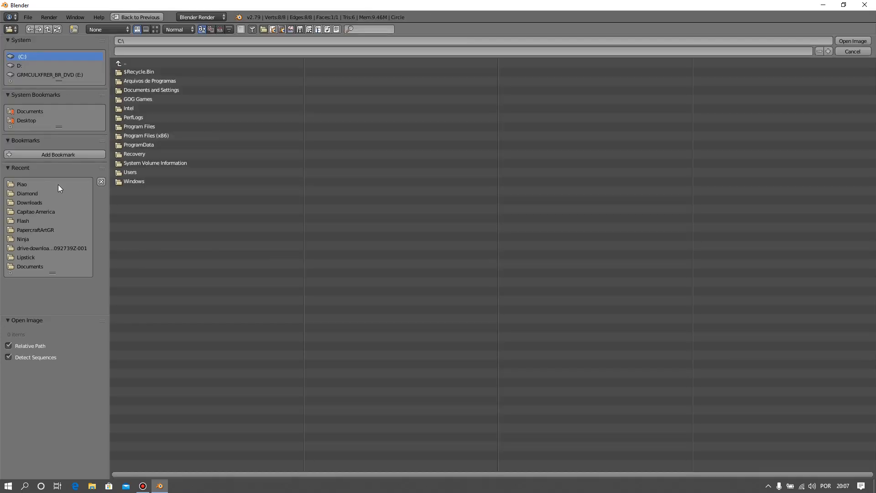
left_click(27, 120)
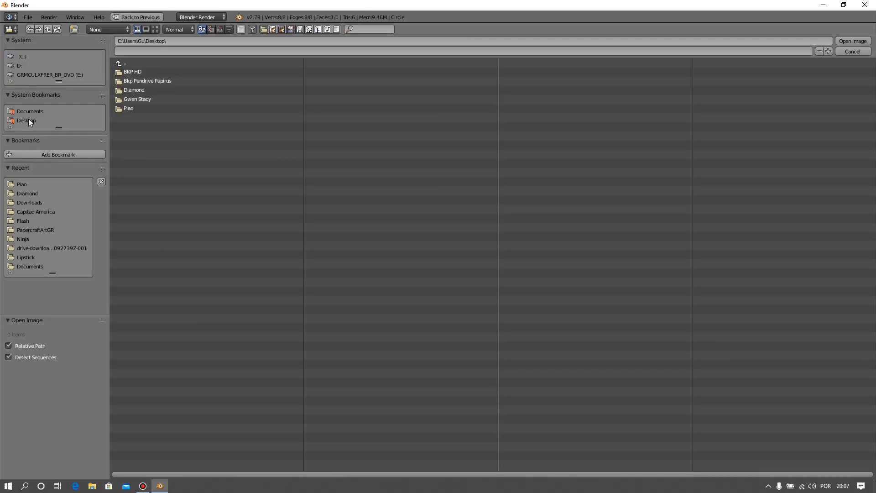
left_click(131, 110)
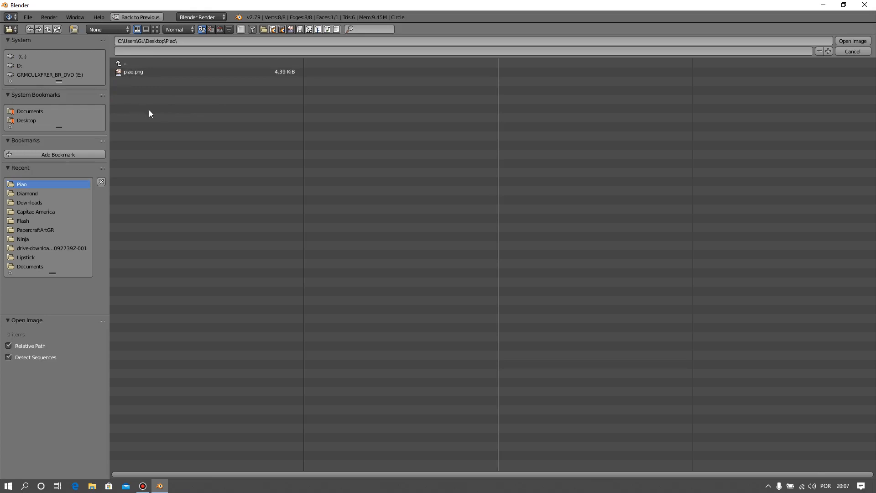
left_click(141, 72)
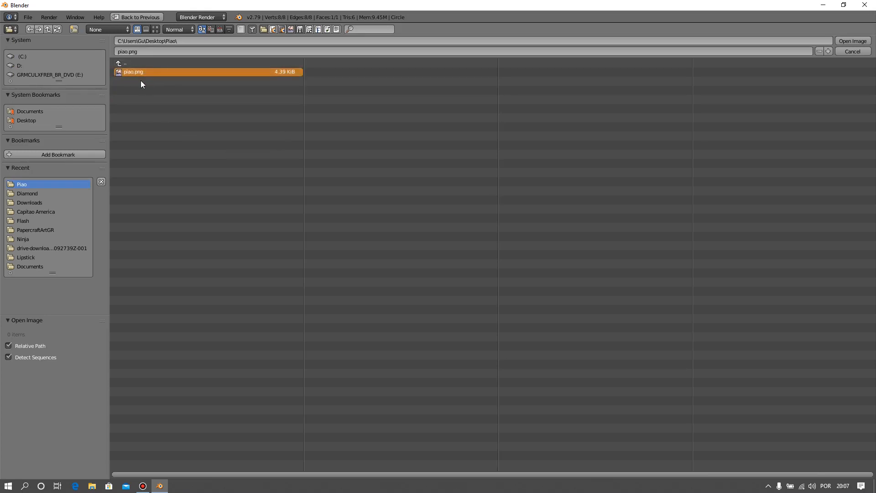
left_click(852, 41)
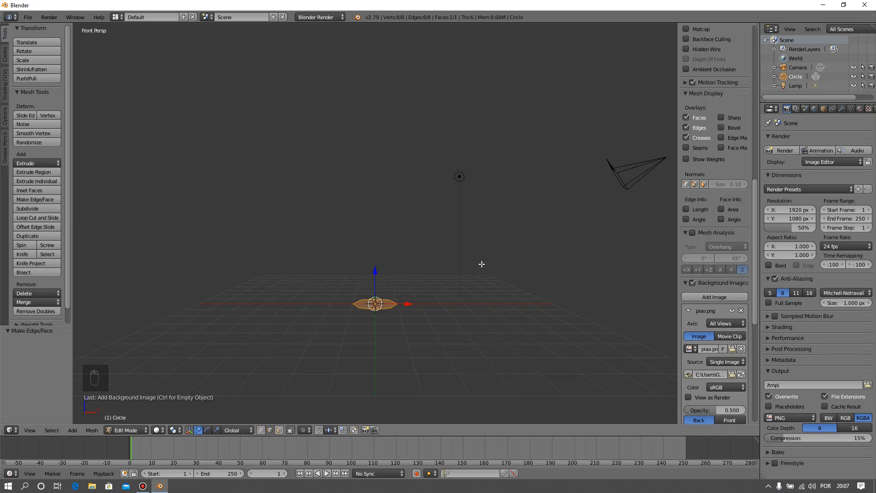
Switch the viewport to orthographic projection and set it to the front view showing the silhouette
left_click(28, 430)
key("KP_5")
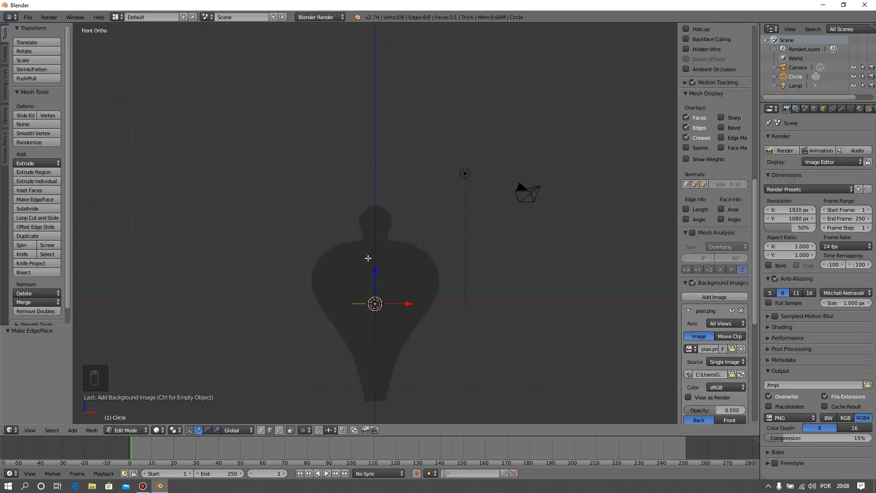
scroll(478, 306, "down", 3)
scroll(479, 306, "up", 2)
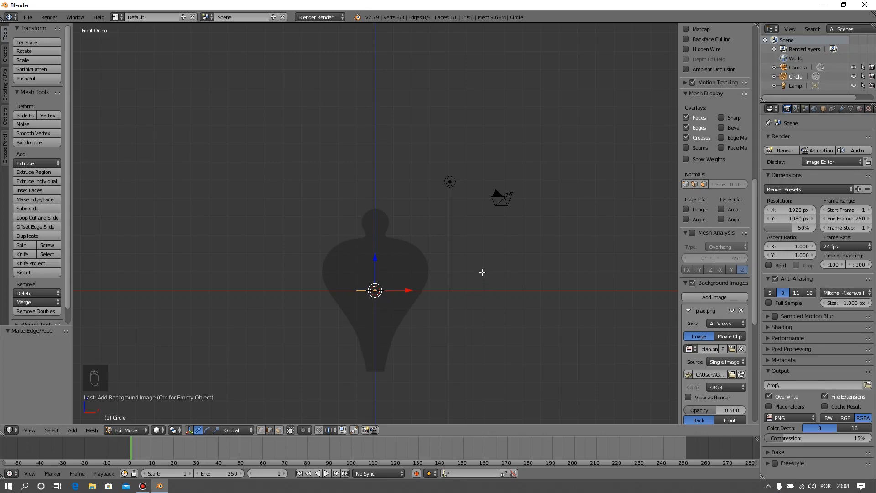
mouse_move(482, 271)
middle_mouse_down()
mouse_move(438, 327)
mouse_move(478, 280)
middle_mouse_up()
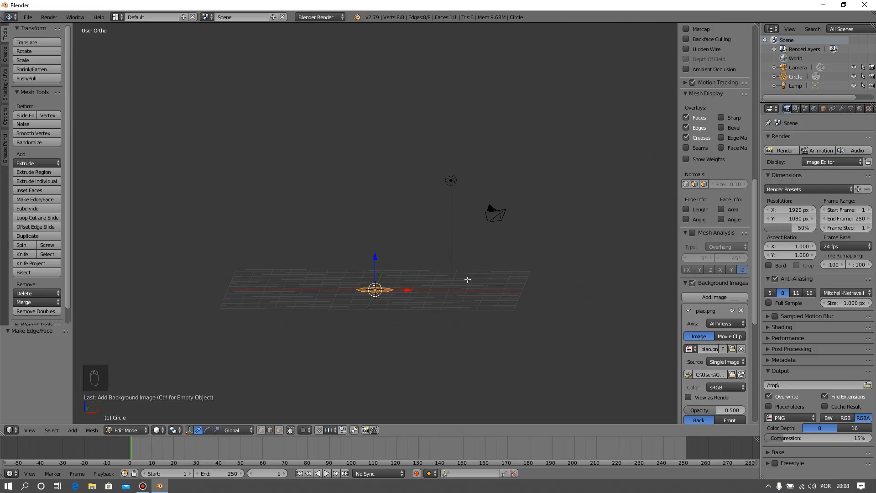
key("KP_1")
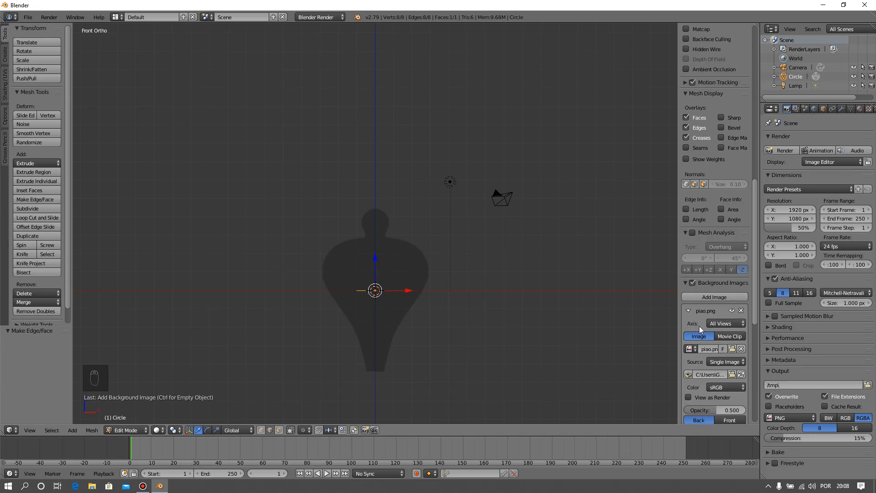
Examine the background image's axis options and the silhouette's outline from its round head down to its base
left_click(724, 324)
scroll(431, 331, "up", 5)
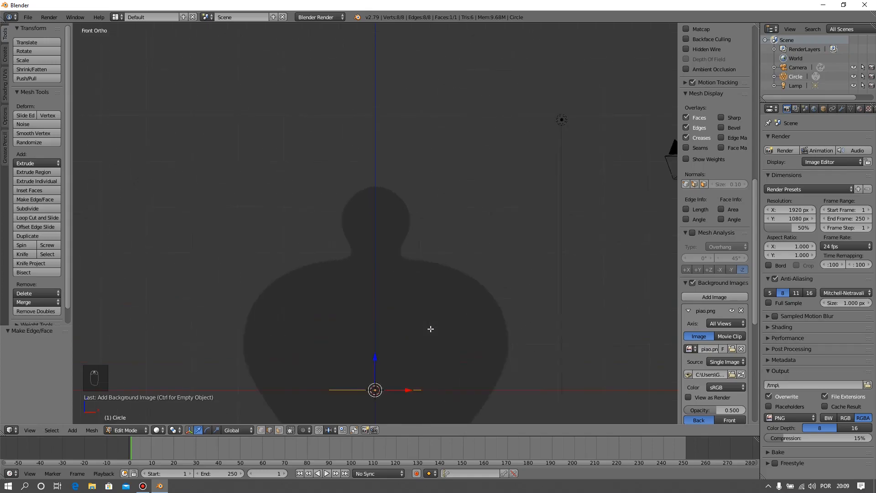
scroll(430, 329, "up", 1)
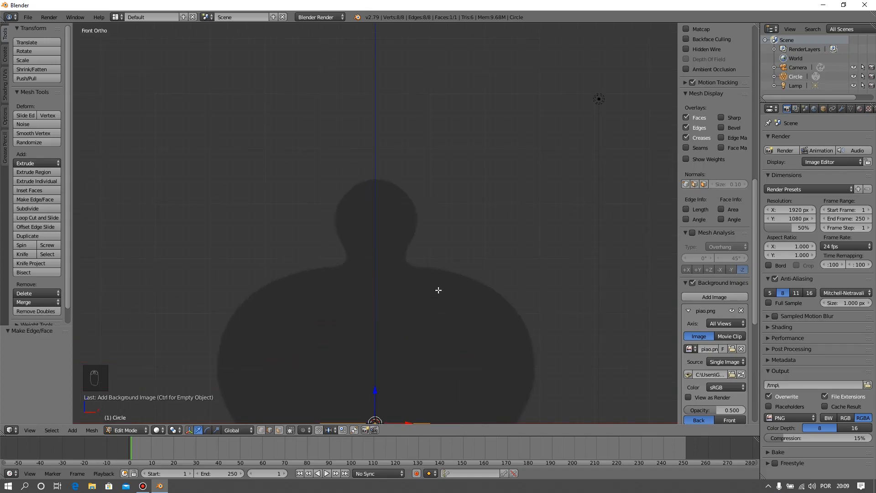
scroll(447, 274, "down", 5, "shift")
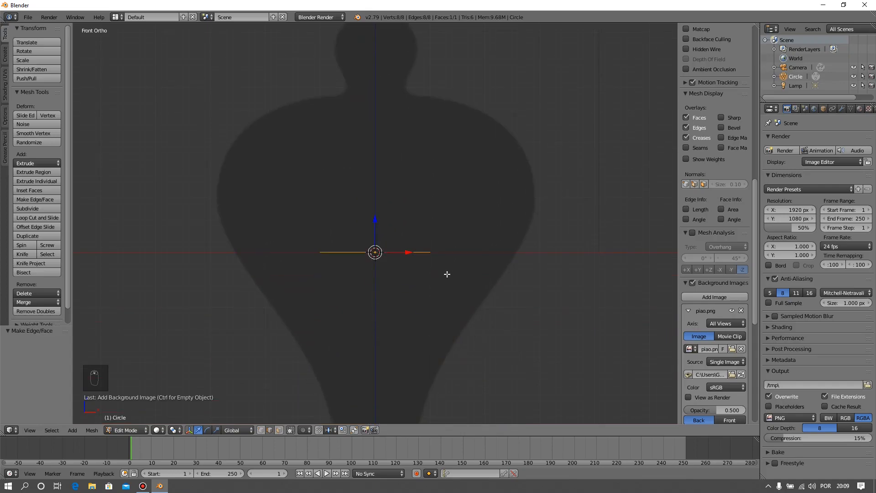
scroll(447, 274, "down", 3, "shift")
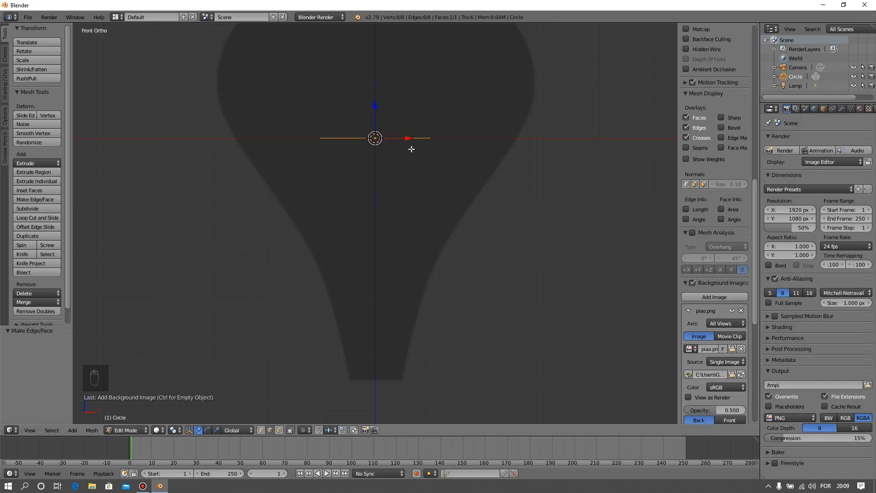
middle_click_drag(402, 167, 372, 174)
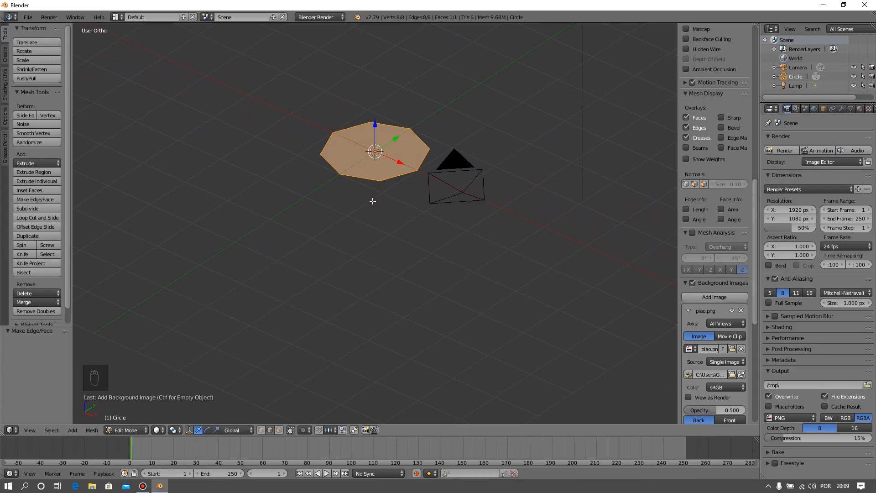
key("KP_1")
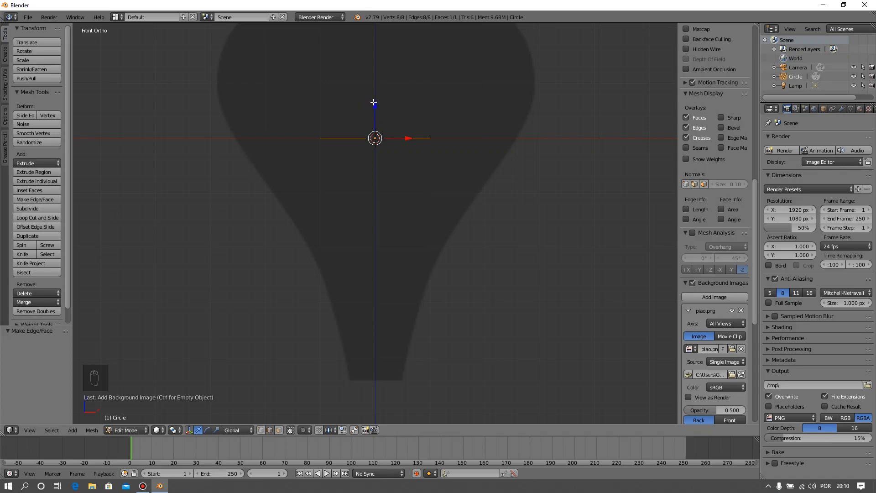
key("g")
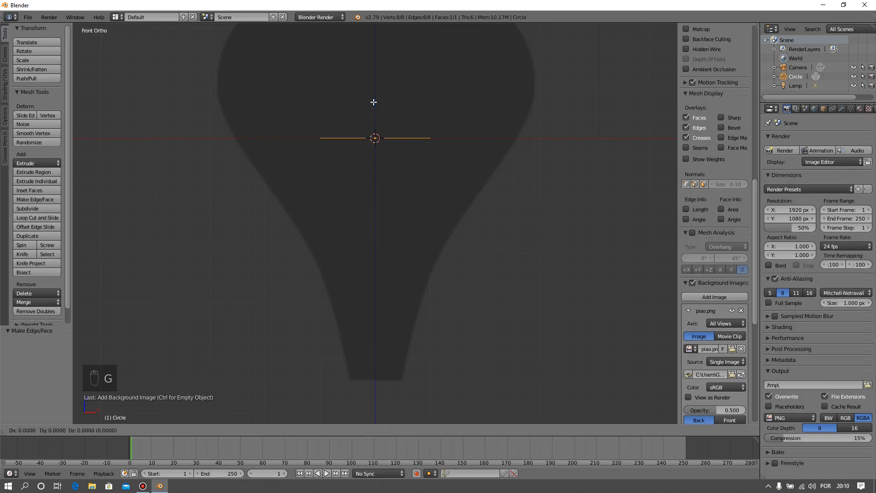
key("z")
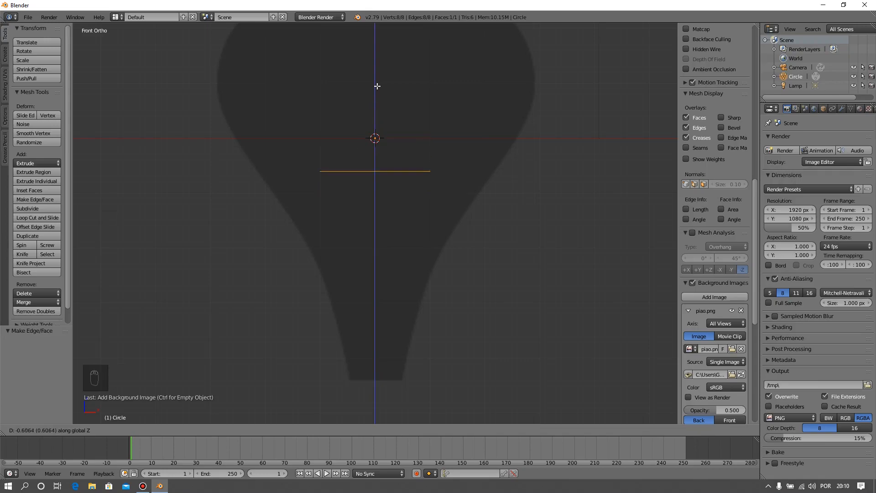
right_click(371, 114)
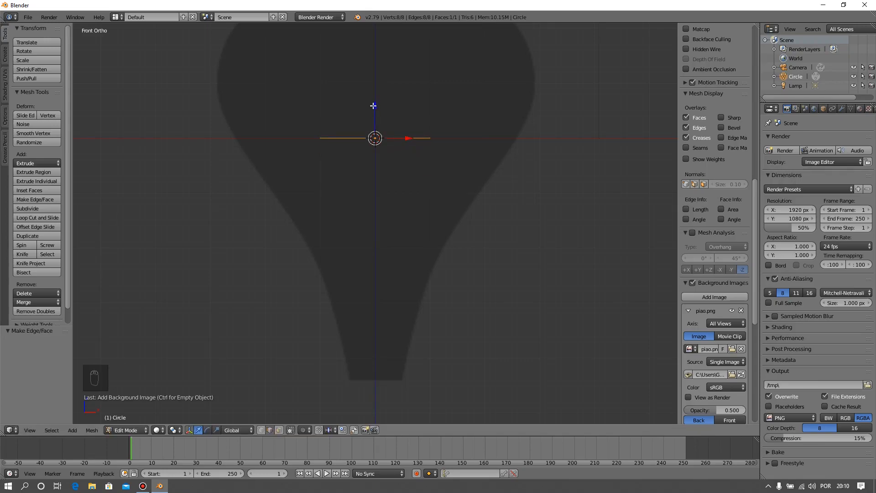
Move the eight-sided face down along Z by about 4.39 units to the base of the silhouette
left_click_drag(373, 106, 350, 349)
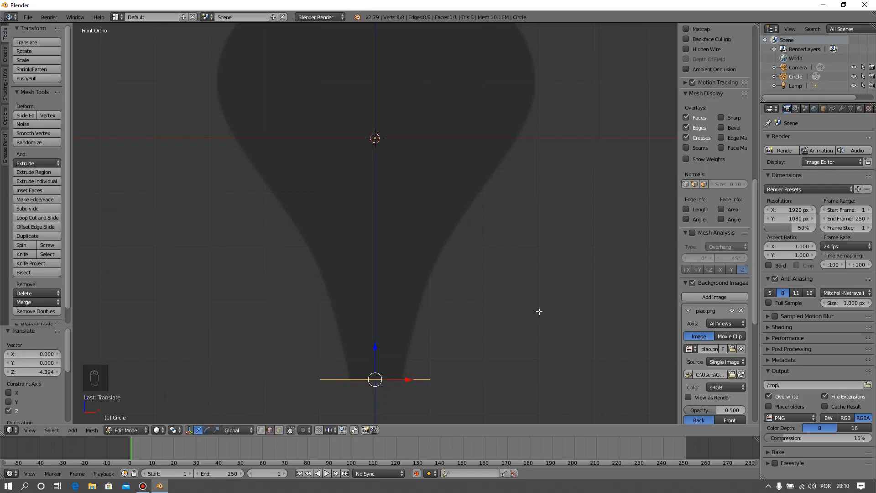
scroll(540, 312, "down", 4, "shift")
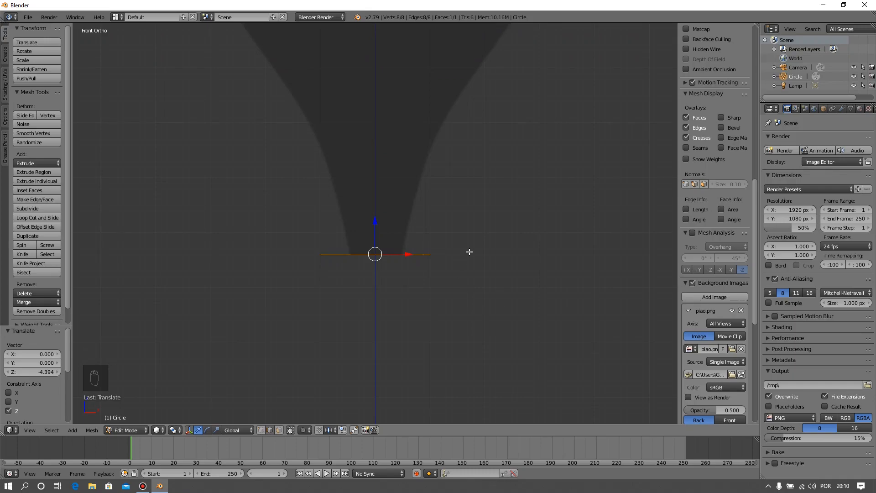
middle_click_drag(475, 233, 460, 282)
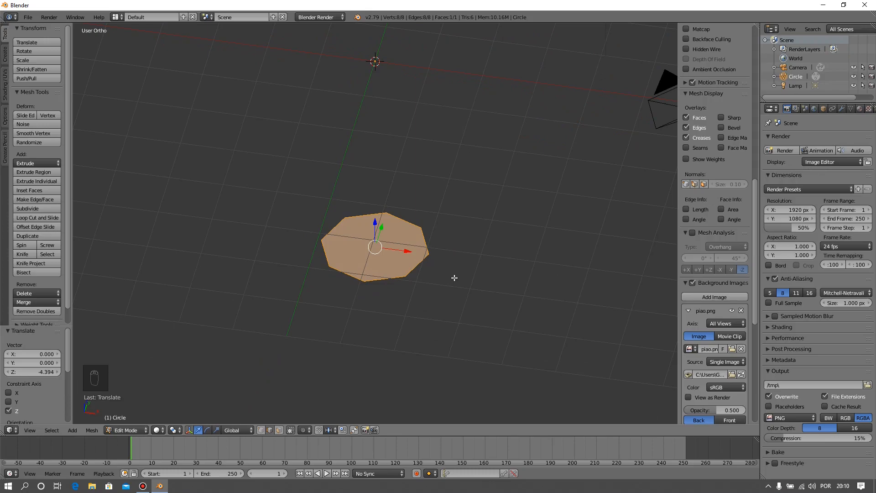
key("s")
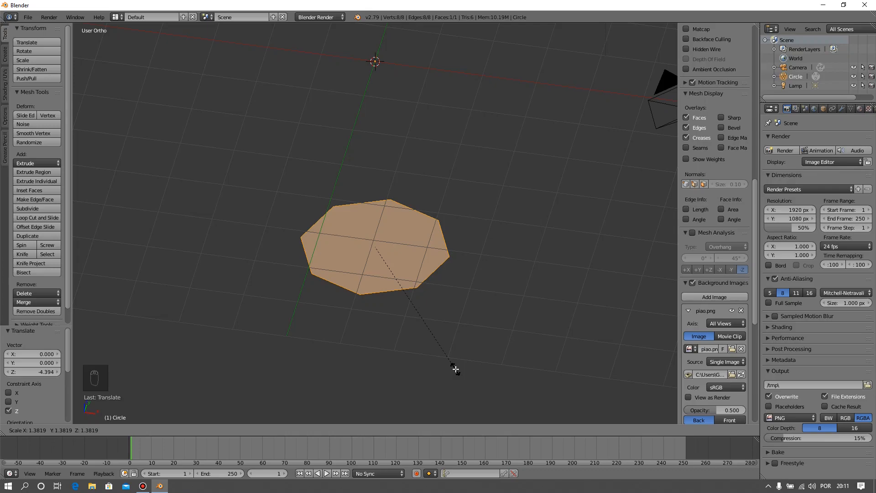
key("Escape")
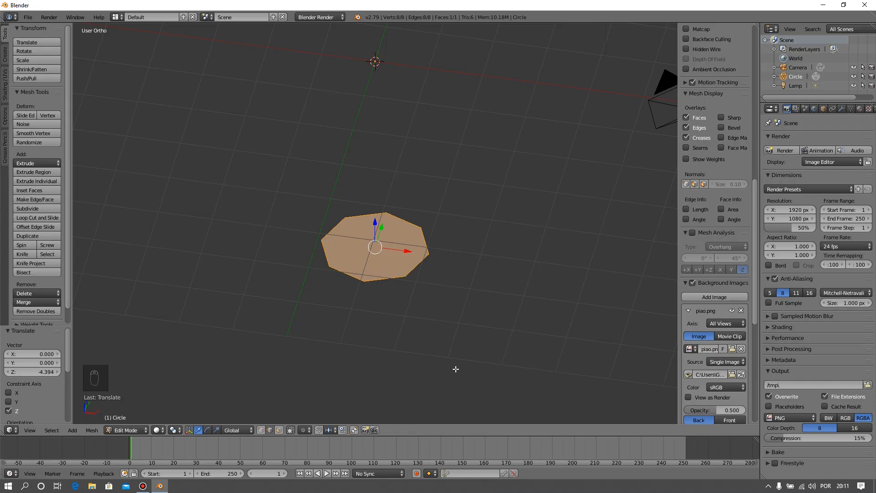
key("s")
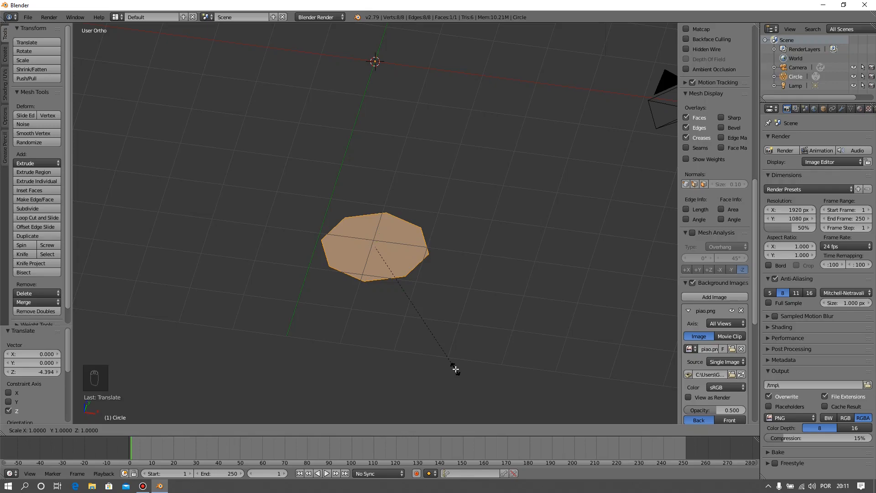
key("x")
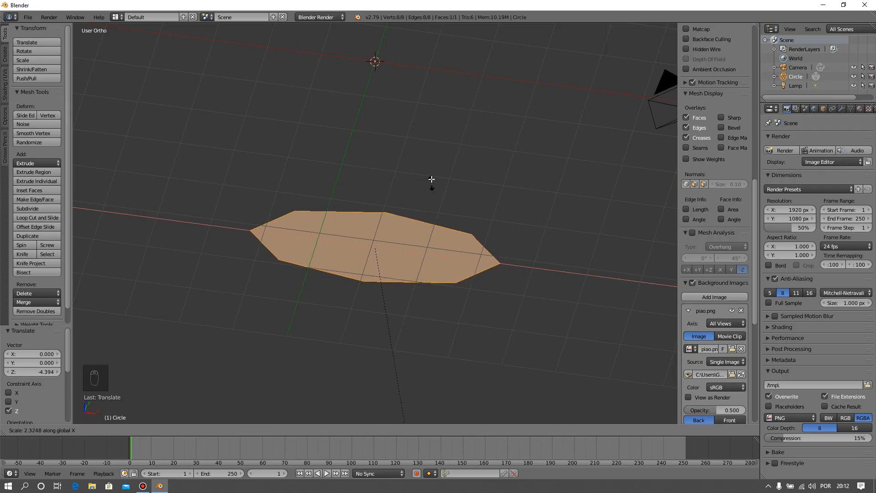
key("Escape")
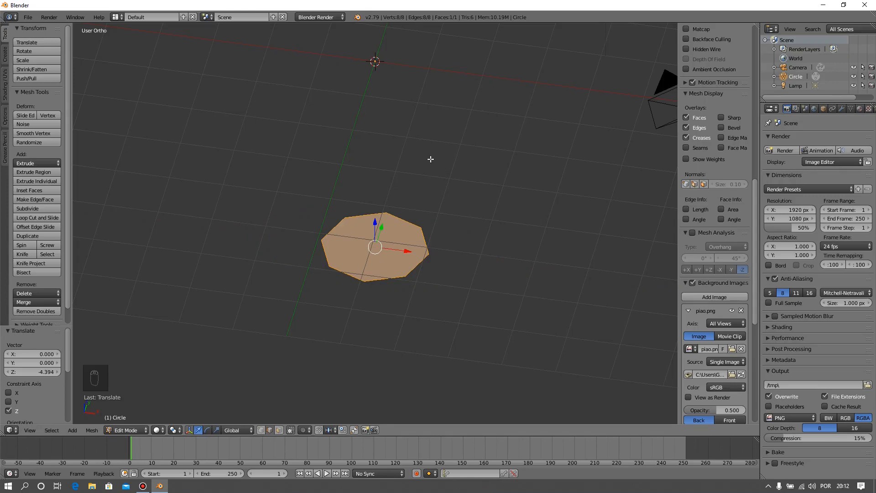
key("s")
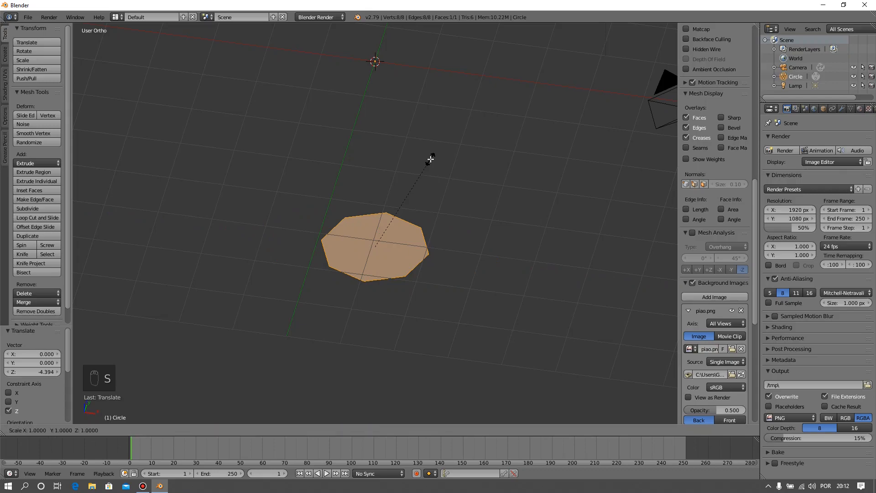
key("y")
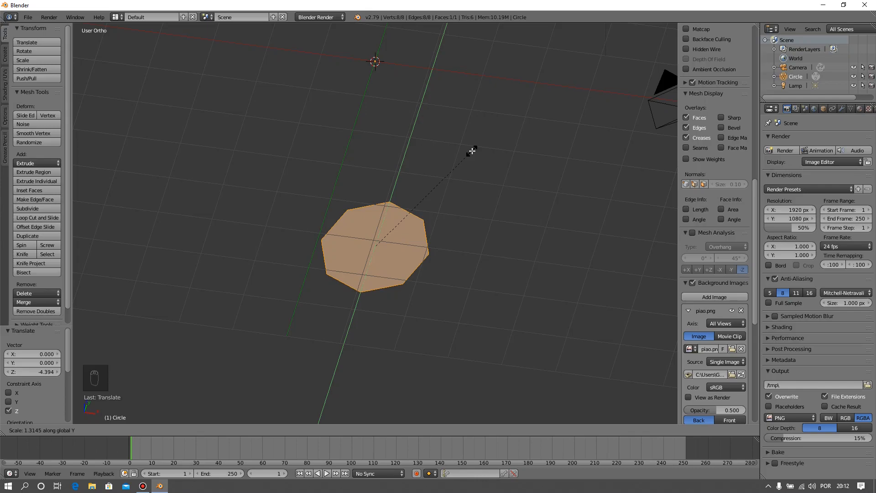
left_click(472, 150)
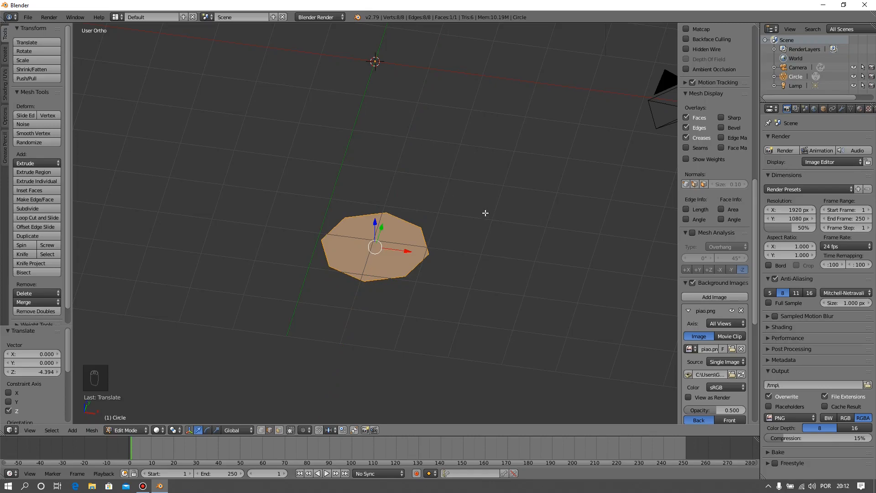
key("KP_1")
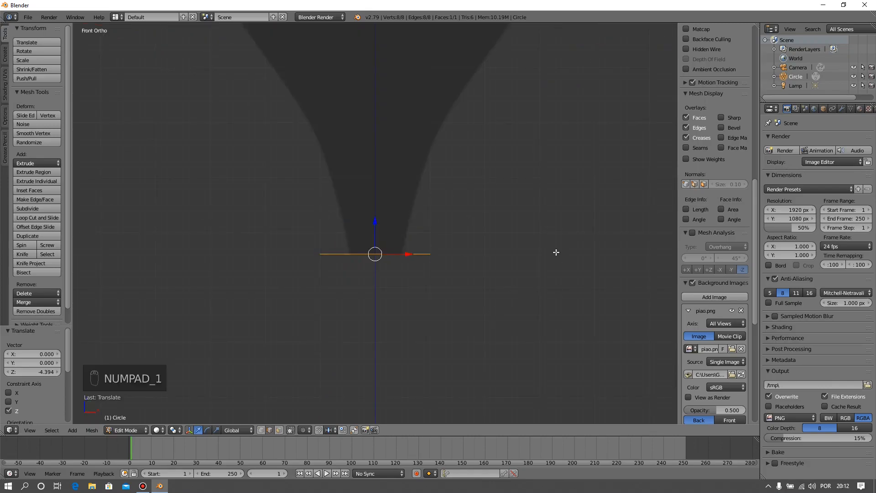
middle_click_drag(557, 217, 556, 298)
key("s")
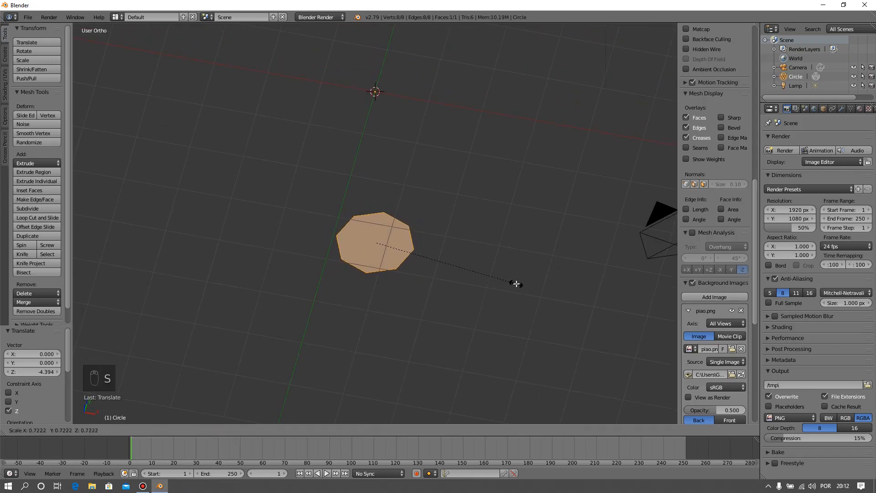
left_click(546, 297)
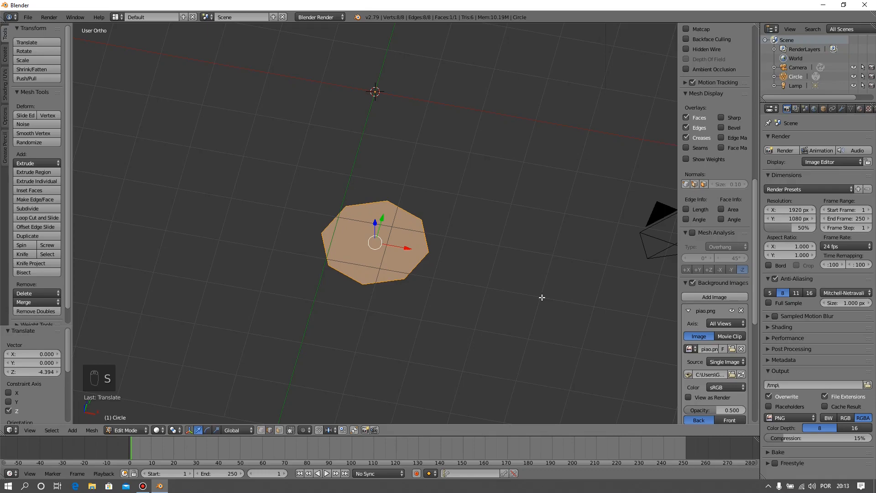
In front view, scale the eight-sided face uniformly by about 0.493 to match the width of the silhouette's base
key("KP_1")
key("s")
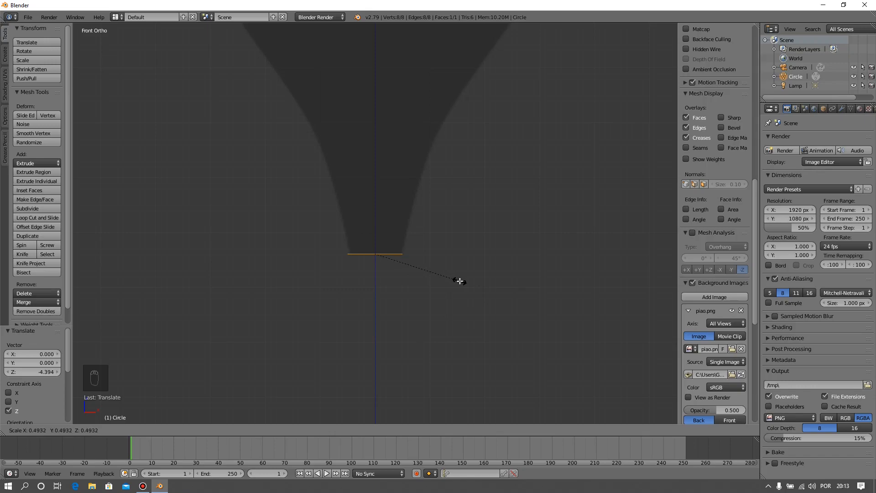
left_click(459, 280)
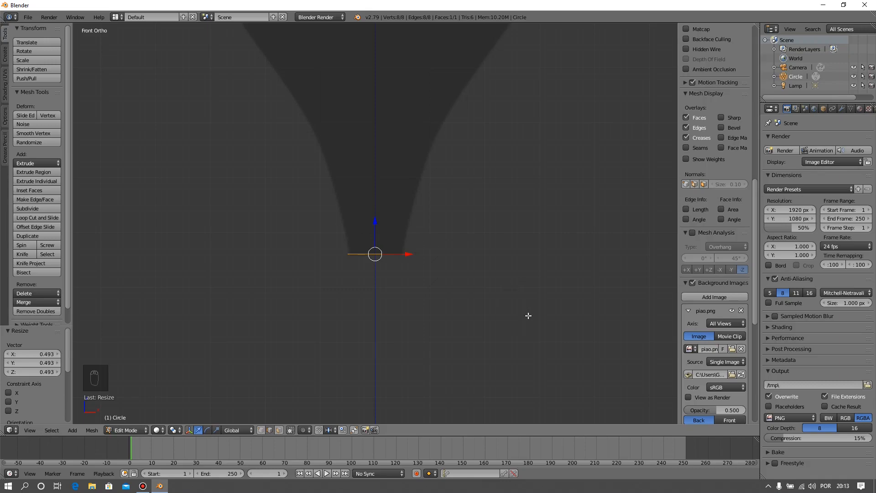
Extrude the base face upward along Z by about 0.374 units to form the first section of the balloon's neck
key("e")
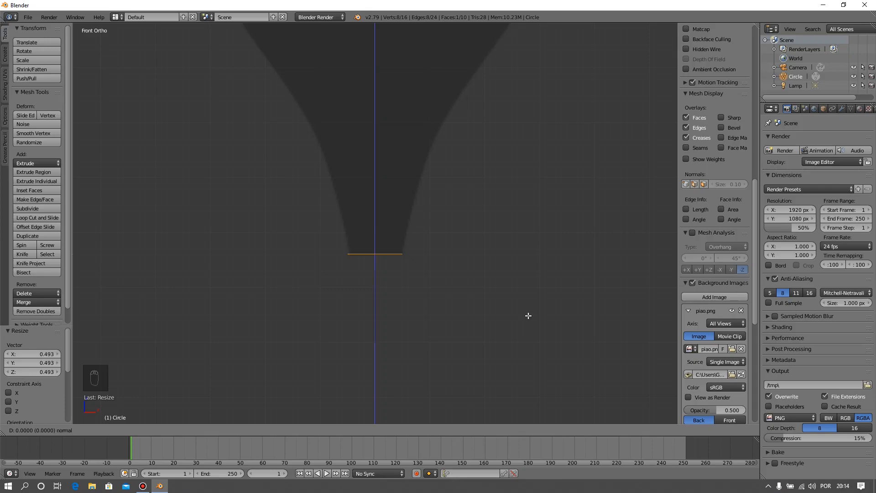
key("x")
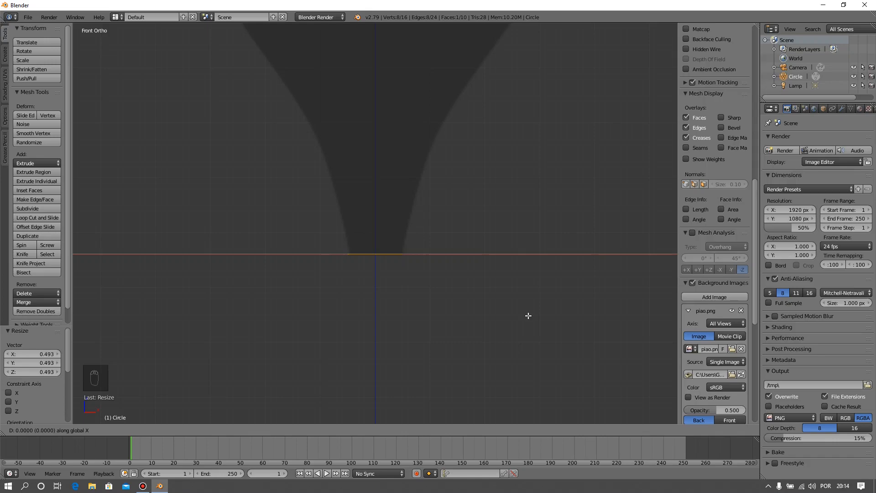
key("z")
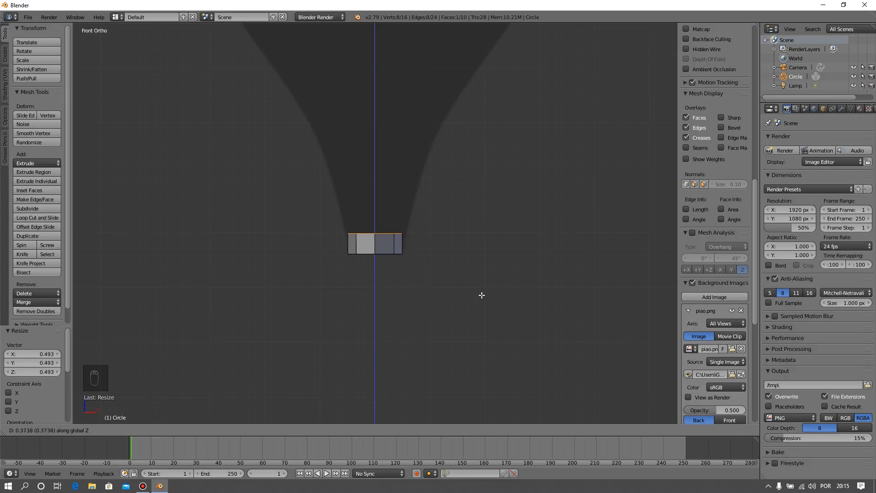
left_click(482, 295)
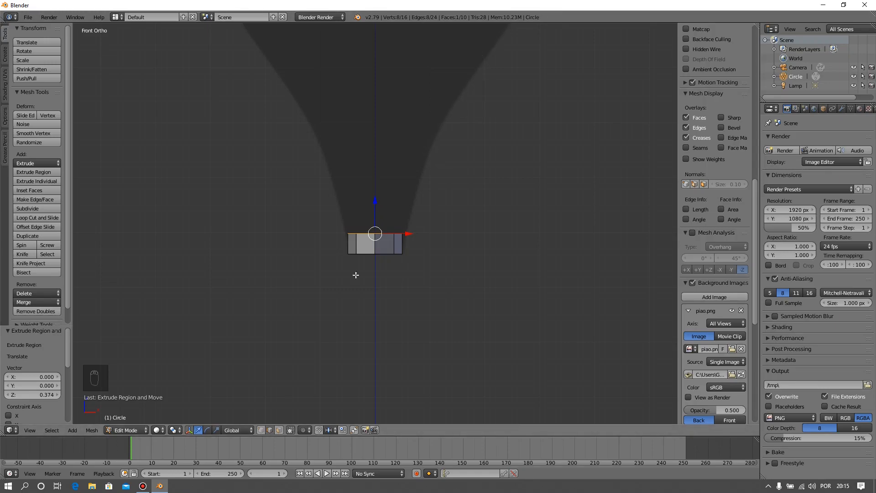
Scale the upper face of the first section by about 1.127 so its edges meet the silhouette's outline
scroll(406, 282, "down", 1)
scroll(444, 278, "up", 6, "shift")
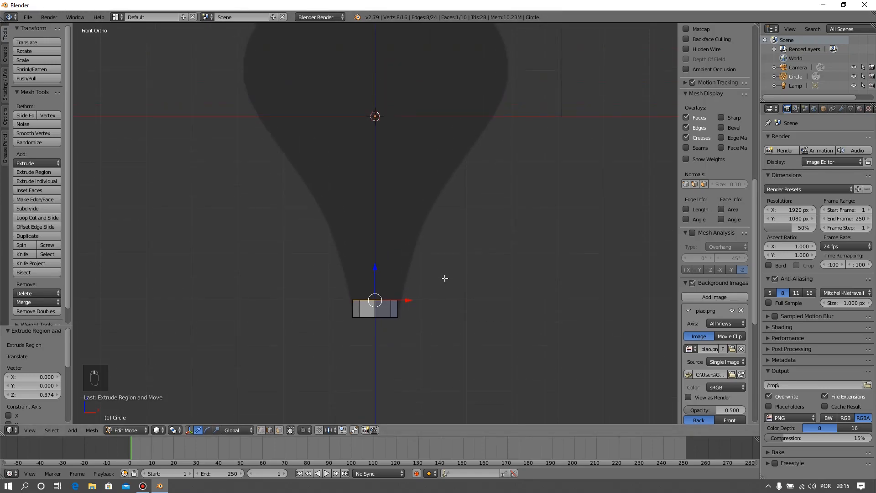
scroll(445, 279, "up", 3, "shift")
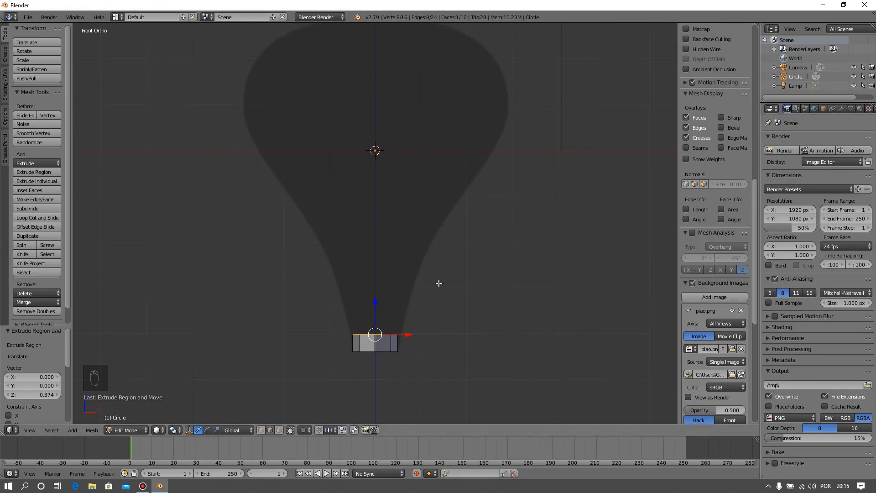
scroll(439, 284, "up", 3)
scroll(437, 286, "down", 8, "shift")
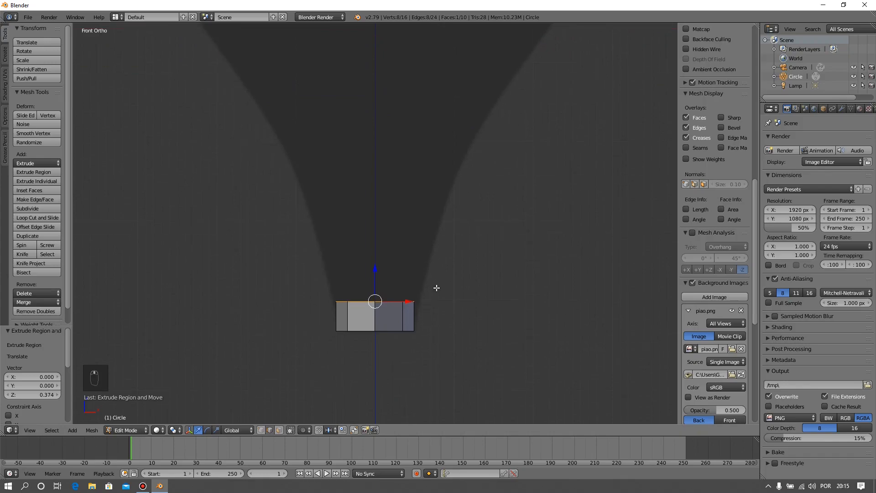
scroll(433, 300, "up", 1)
scroll(433, 298, "down", 6)
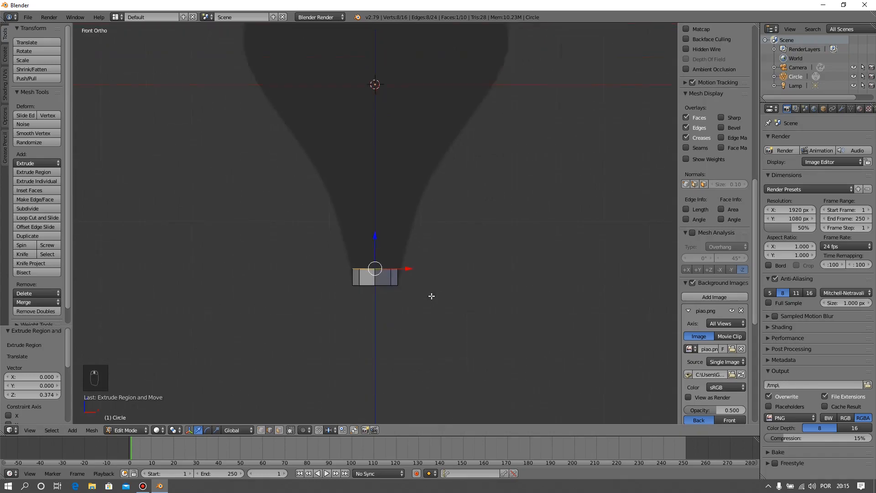
scroll(432, 296, "up", 3)
scroll(431, 297, "up", 1)
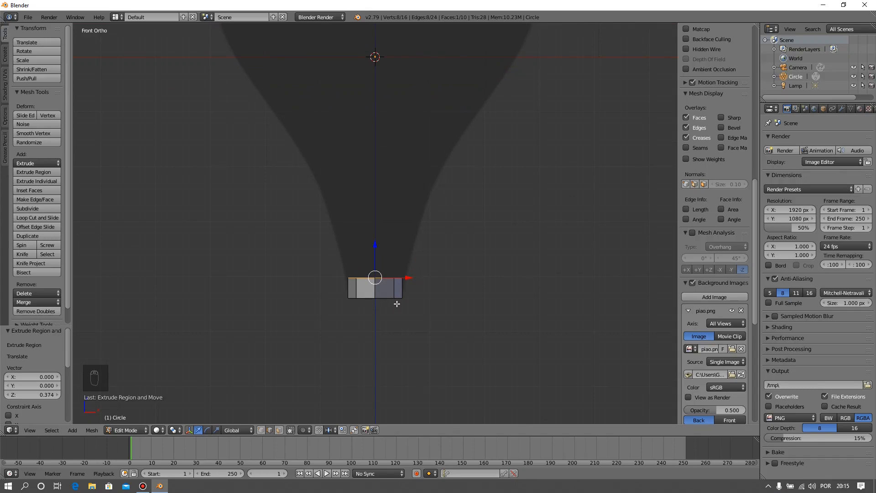
scroll(396, 303, "up", 2)
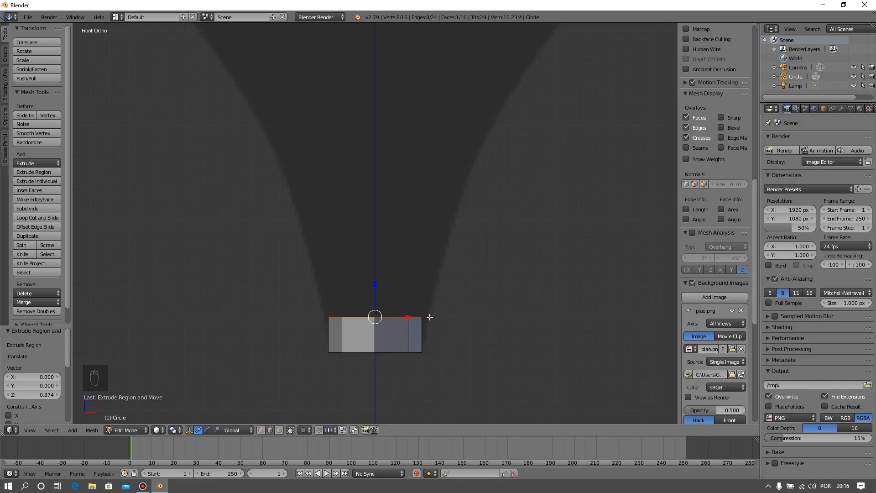
key("s")
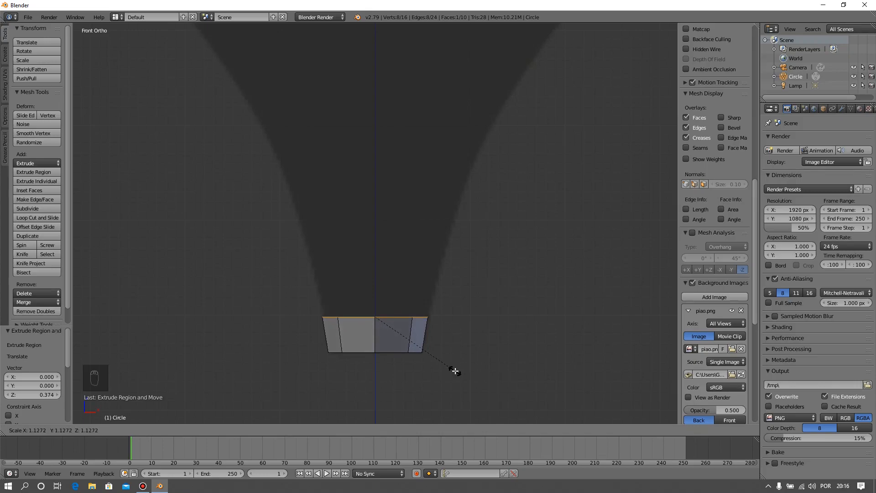
left_click(455, 371)
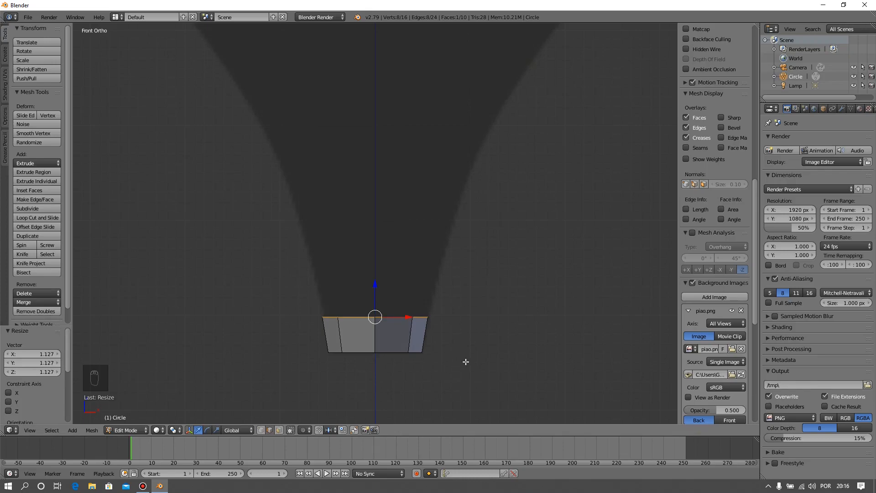
Extrude the top face upward by about 0.505 units for a second section and scale it by about 1.196 to the silhouette
key("e")
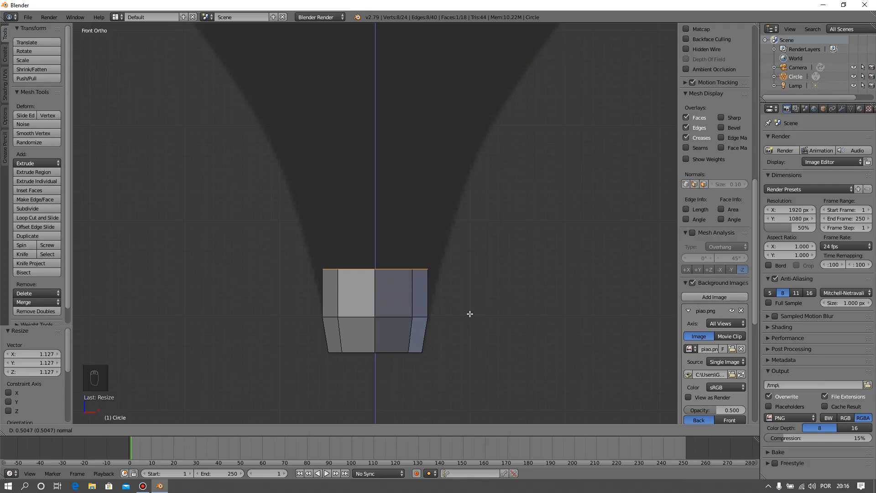
left_click(470, 314)
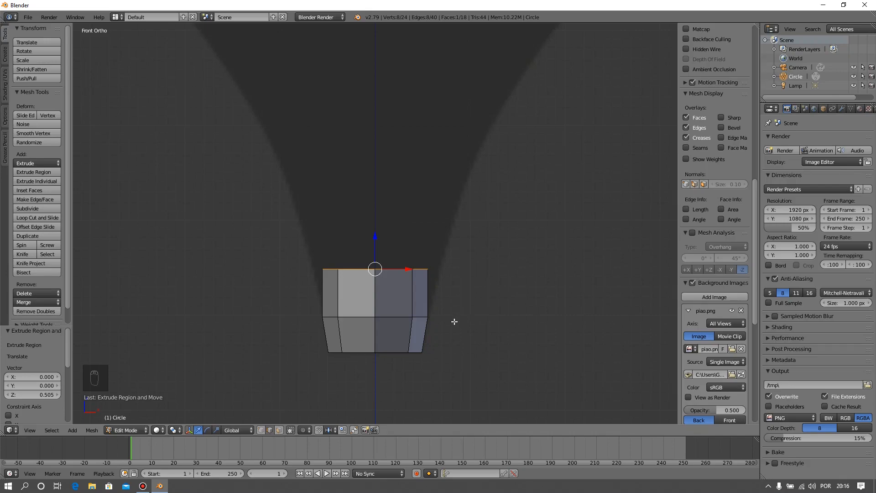
key("s")
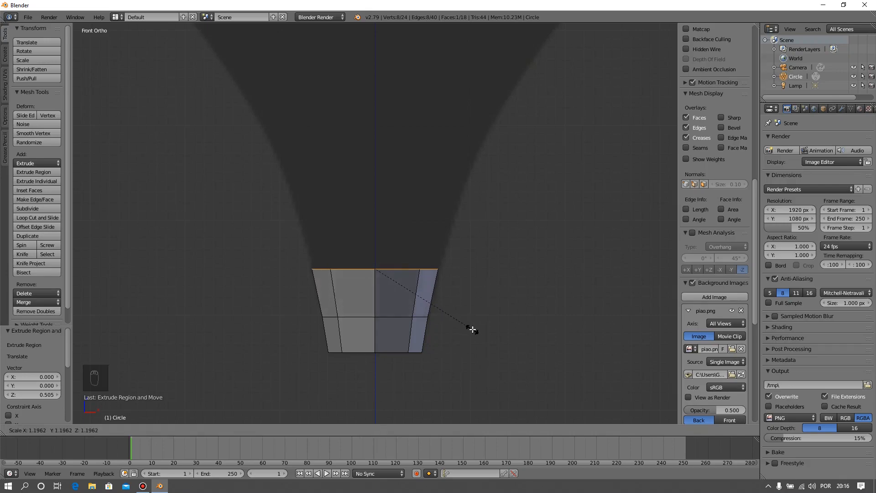
left_click(473, 330)
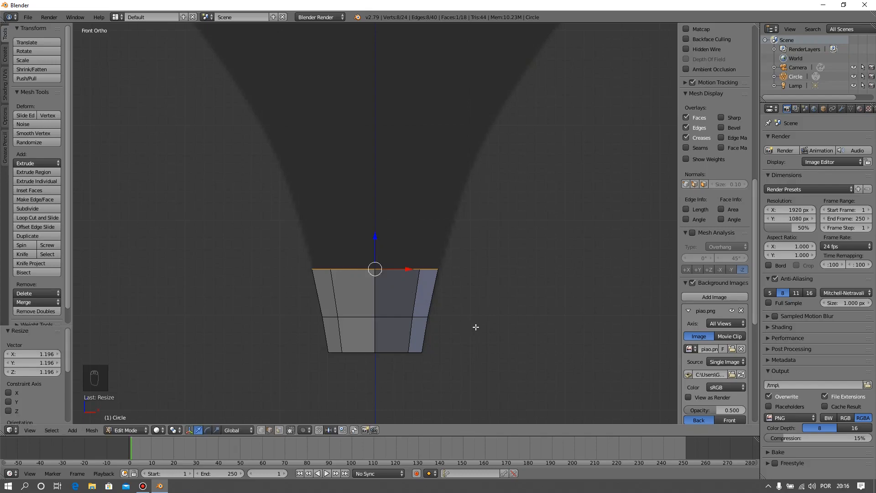
Add a third section by extruding the top face up about 0.5 units and scaling it by about 1.21 to the outline
key("e")
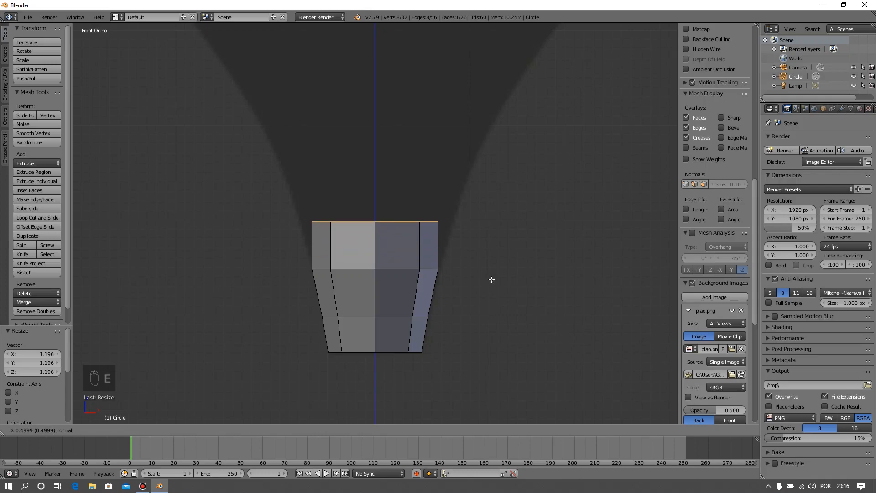
left_click(490, 278)
key("s")
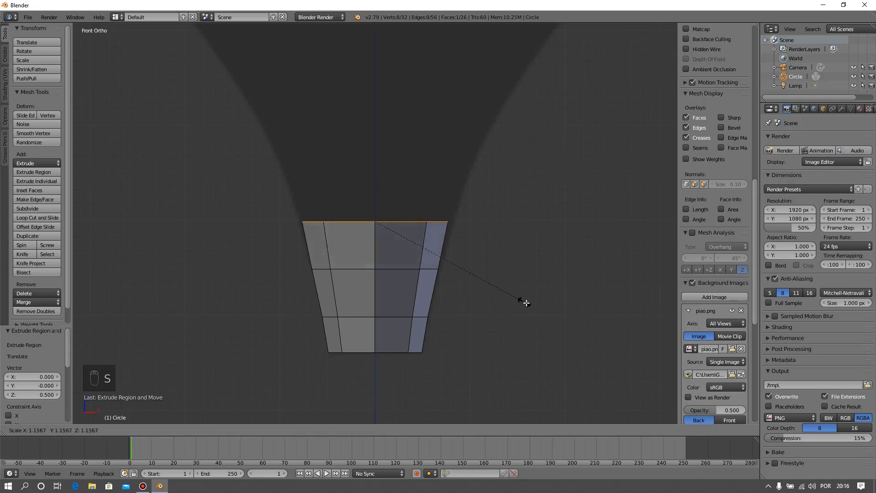
left_click(530, 306)
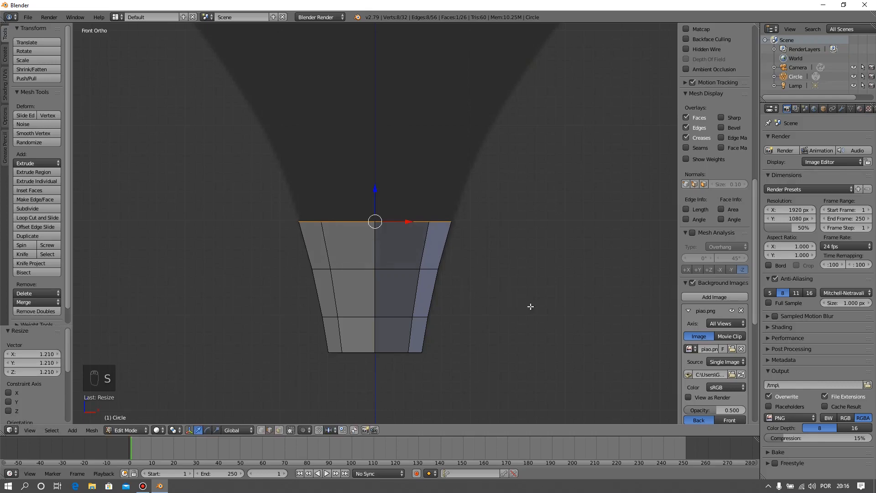
Add a fourth section by extruding the top face up about 0.5 units and scaling it by about 1.22 to the outline
key("e")
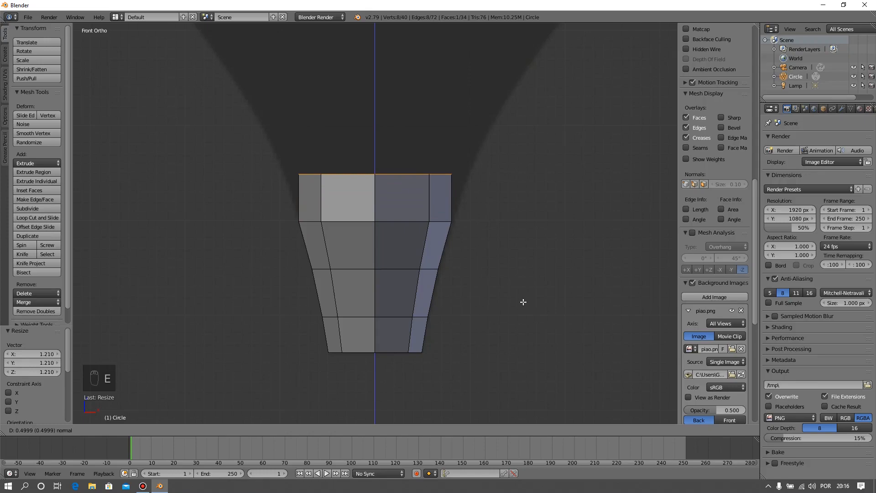
left_click(522, 302)
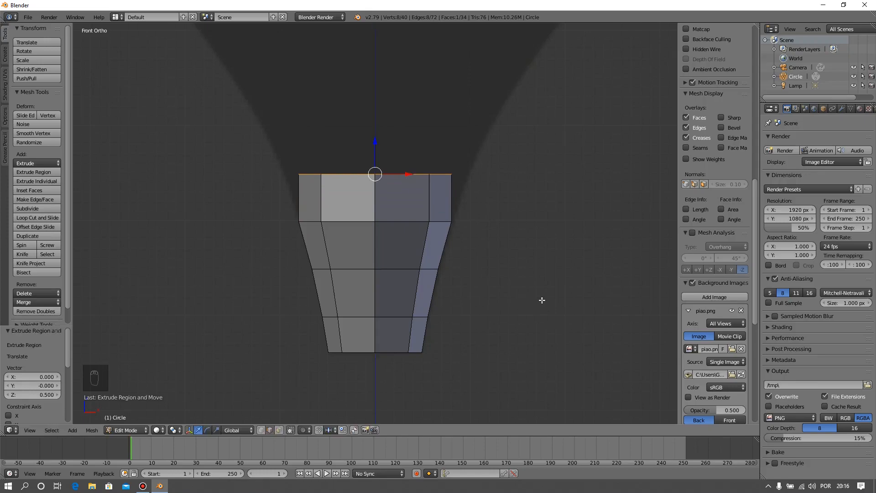
key("s")
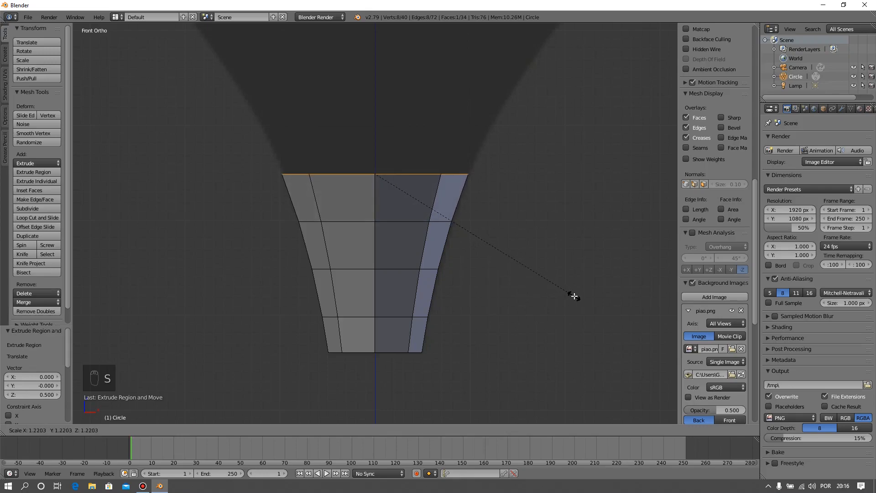
left_click(574, 297)
Add a fifth section by extruding the top face up about 0.495 units and scaling it by about 1.229 to the outline
key("e")
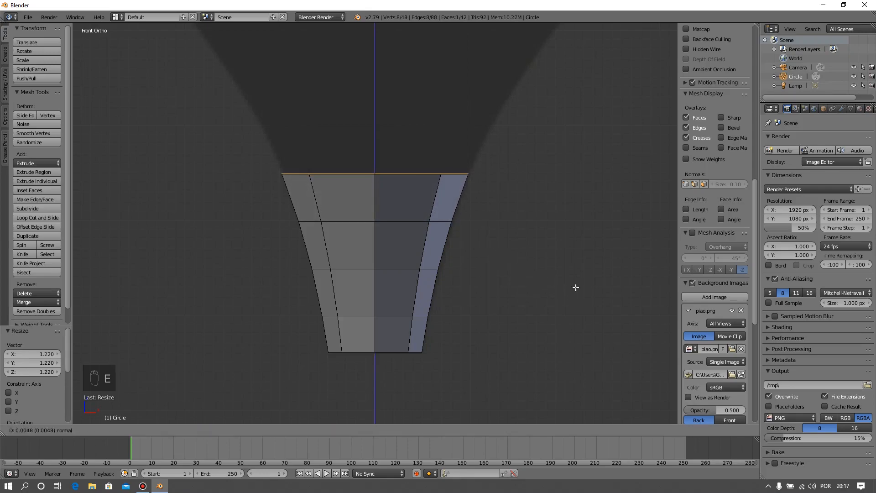
left_click(570, 254)
key("s")
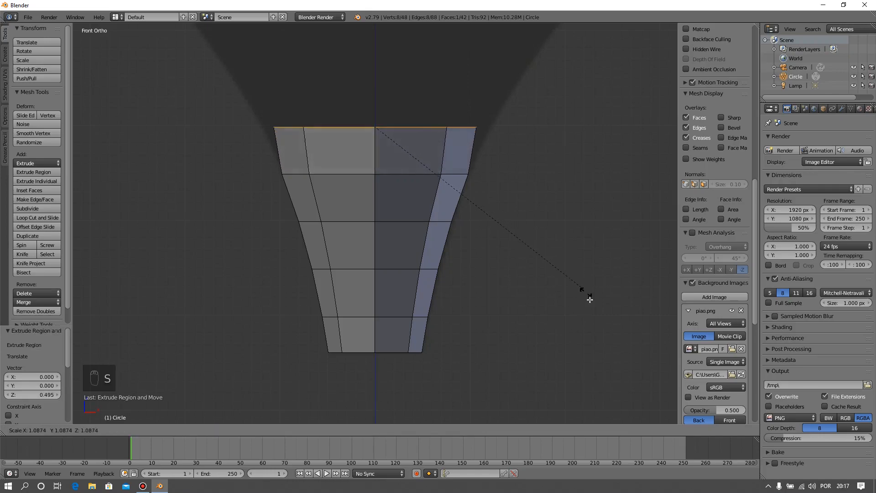
left_click(607, 319)
Add a sixth section by extruding the top face up about 0.594 units and scaling it by about 1.319 to the outline
scroll(598, 314, "down", 1)
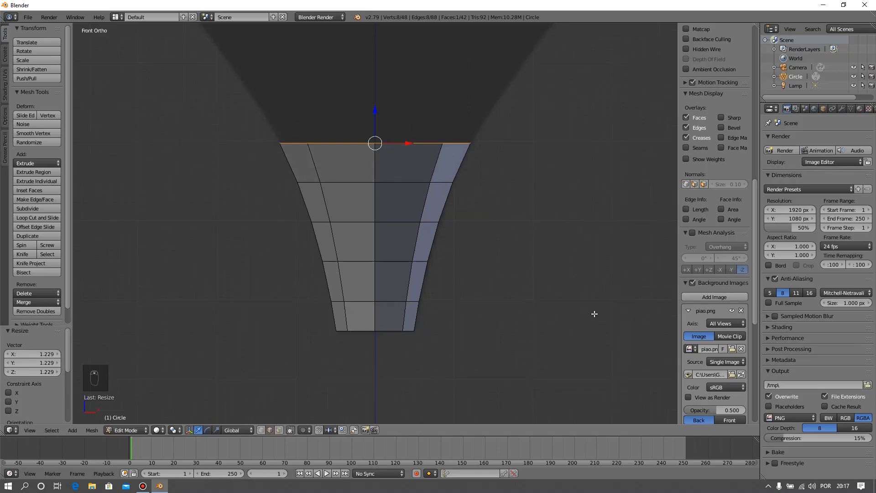
scroll(593, 315, "up", 6, "shift")
scroll(555, 329, "up", 2, "shift")
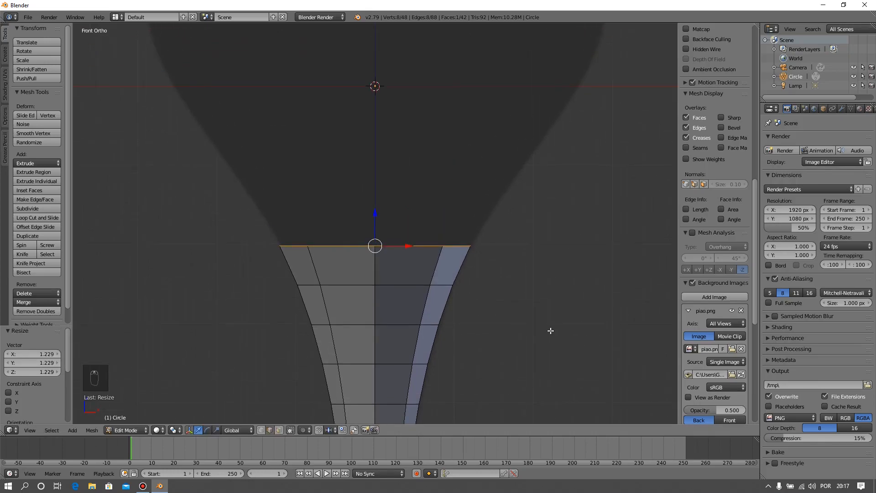
key("e")
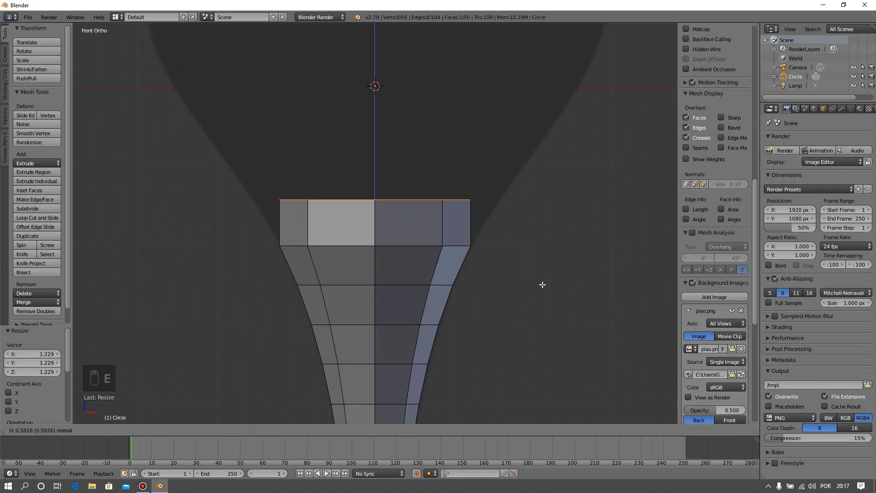
left_click(542, 285)
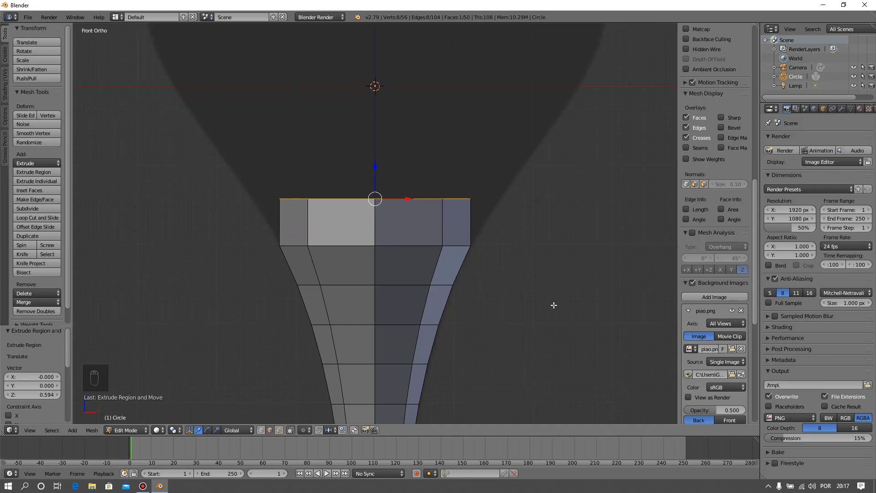
key("s")
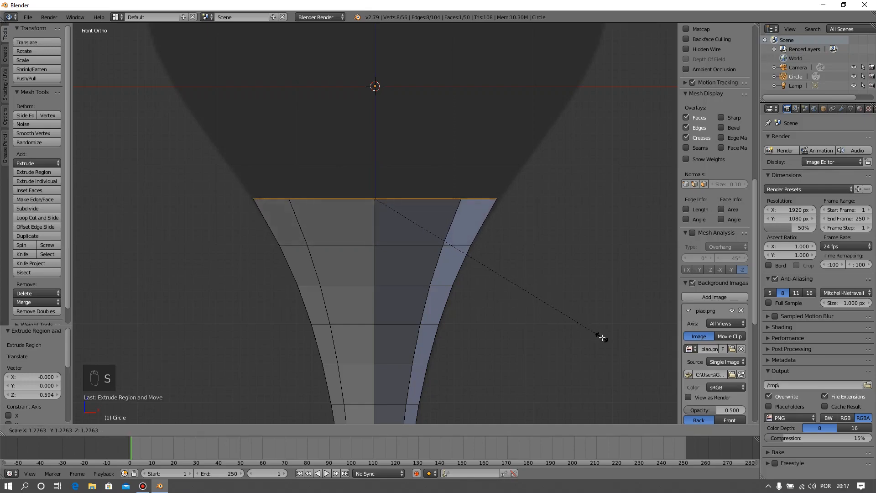
left_click(606, 345)
Add a seventh section by extruding the top face up about 0.438 units and scaling it by about 1.183 to the outline
key("e")
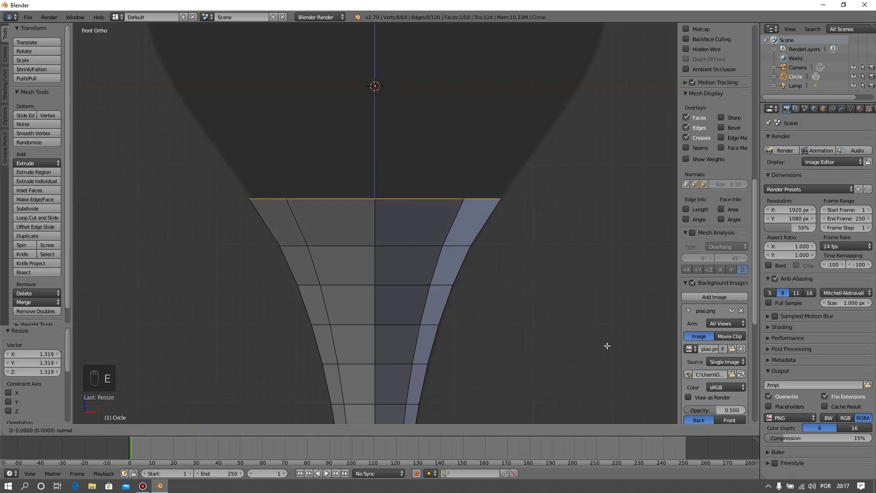
left_click(606, 311)
key("s")
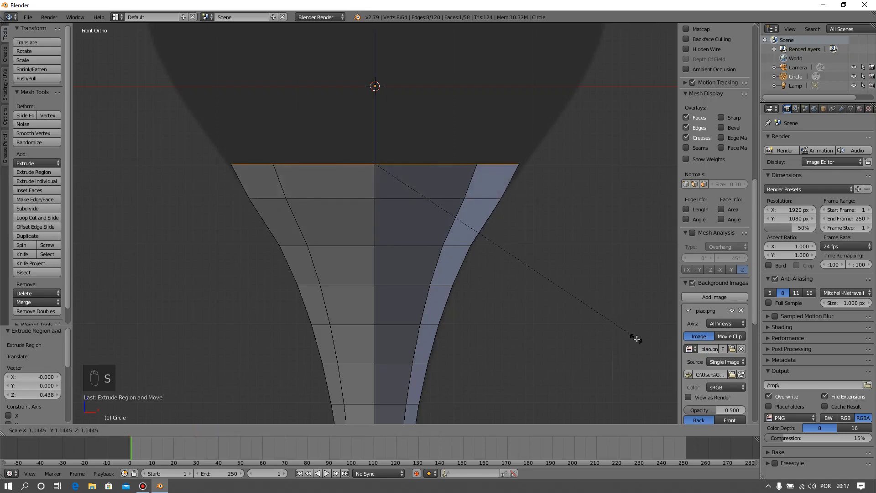
left_click(643, 346)
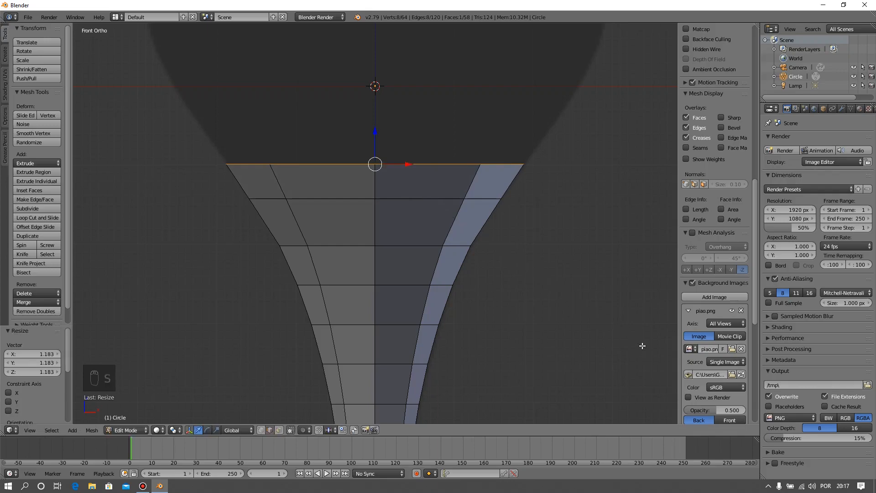
Add an eighth section by extruding the top face up about 0.581 units and scaling it by about 1.226 to the outline
scroll(540, 336, "down", 1)
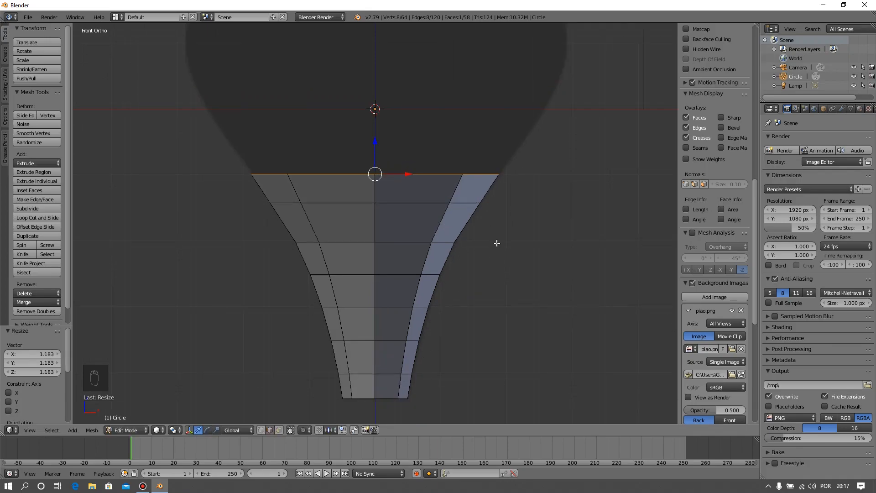
scroll(504, 310, "up", 5, "shift")
scroll(504, 310, "down", 4, "shift")
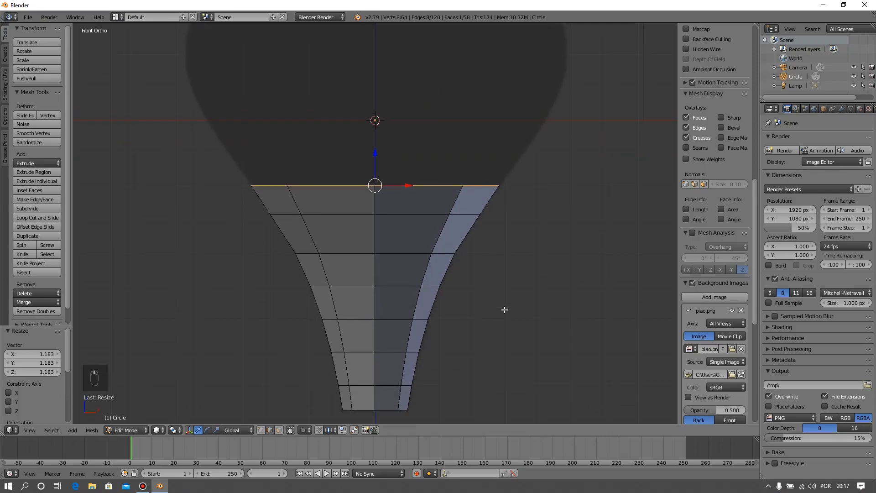
scroll(505, 310, "down", 1, "ctrl")
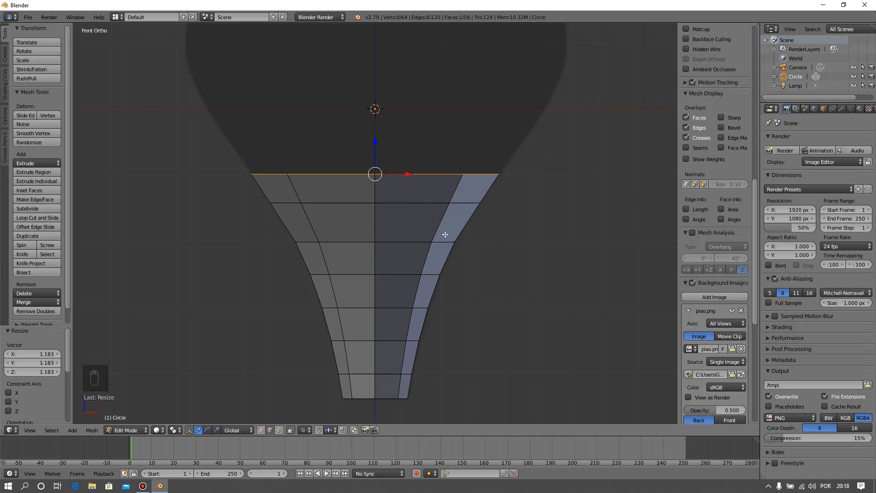
scroll(445, 235, "down", 1)
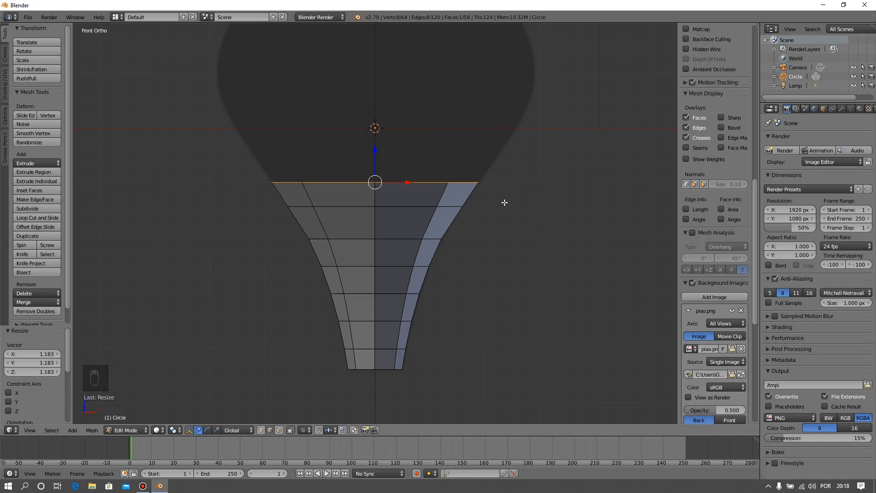
middle_click_drag(502, 202, 431, 219)
key("KP_1")
key("e")
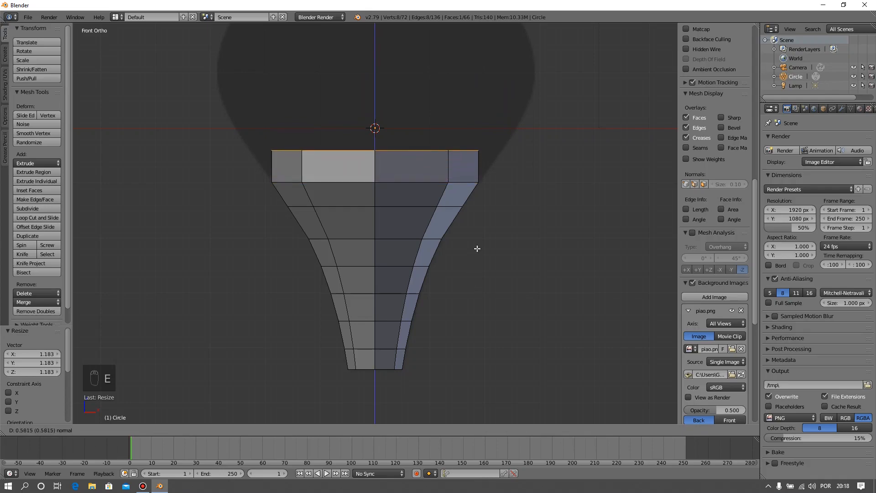
left_click(477, 249)
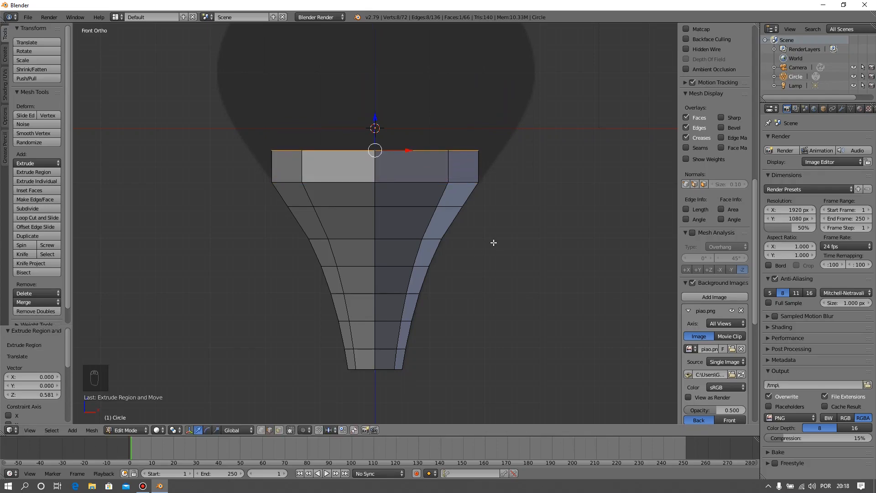
key("s")
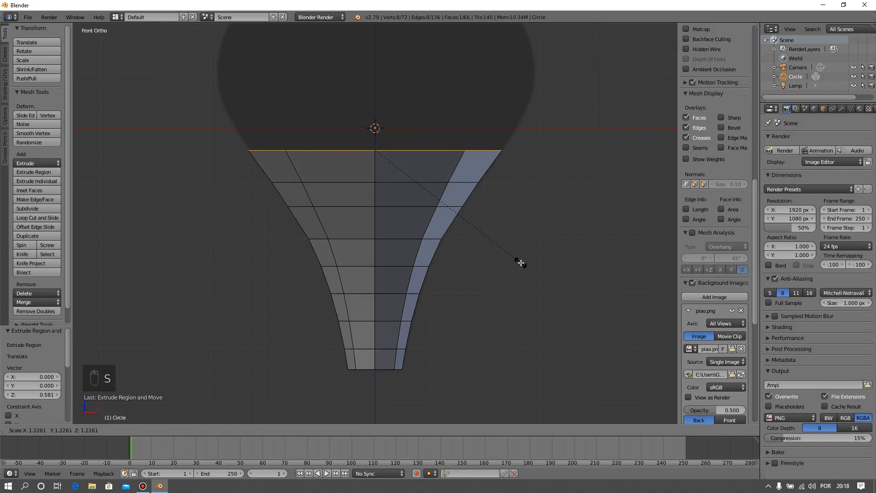
left_click(521, 263)
Add a ninth section by extruding the top face up about 0.449 units and scaling it by about 1.128 to the outline
key("e")
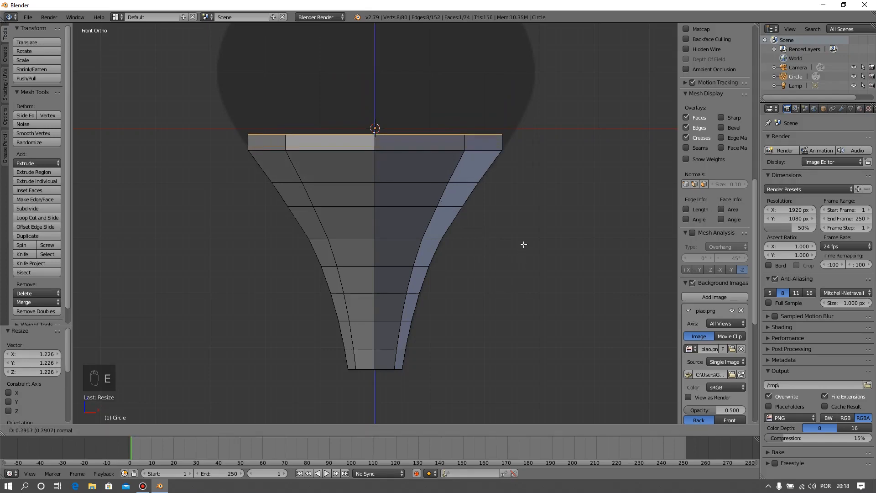
left_click(524, 237)
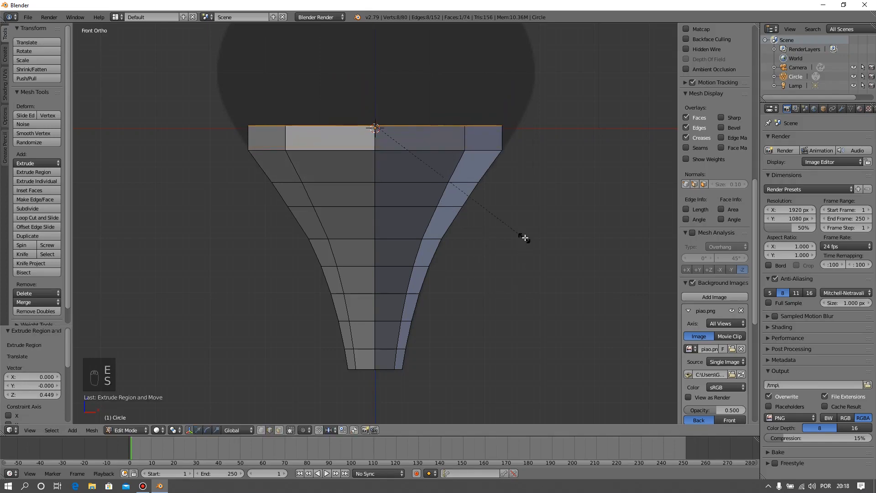
key("s")
left_click(540, 257)
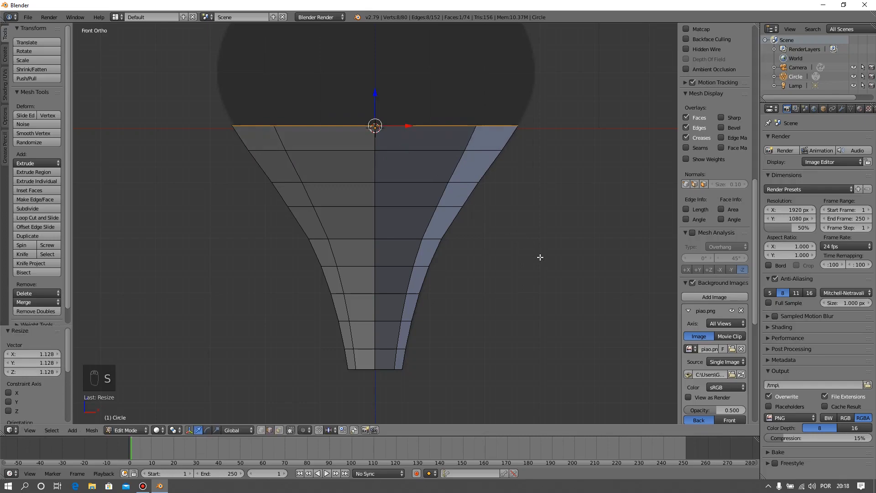
Add a tenth section by extruding the top face up about 0.465 units and scaling it by about 1.079 to the outline
key("e")
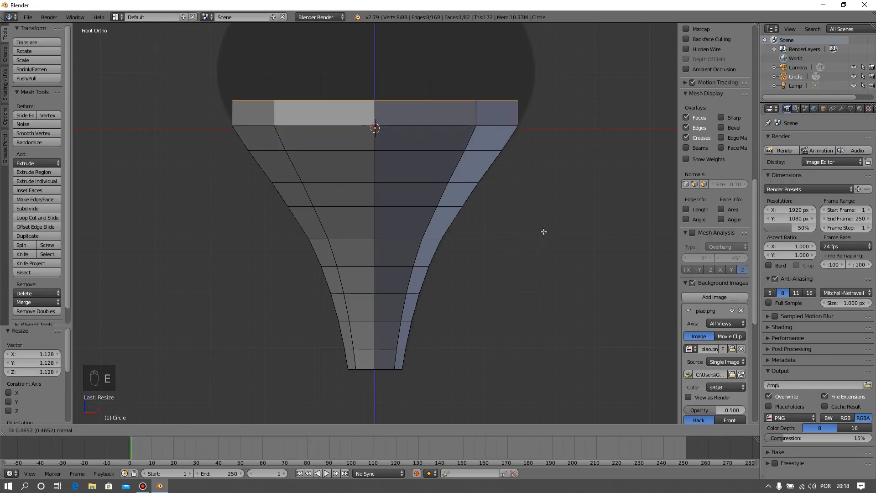
left_click(544, 232)
key("s")
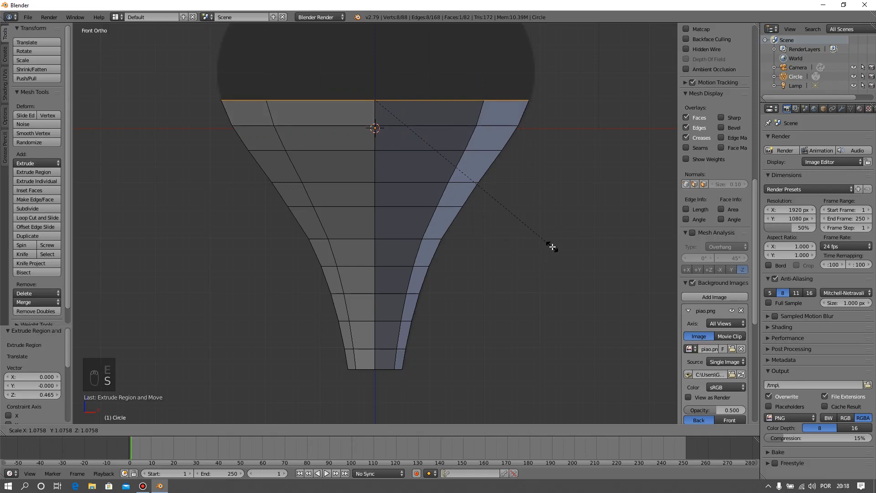
left_click(552, 247)
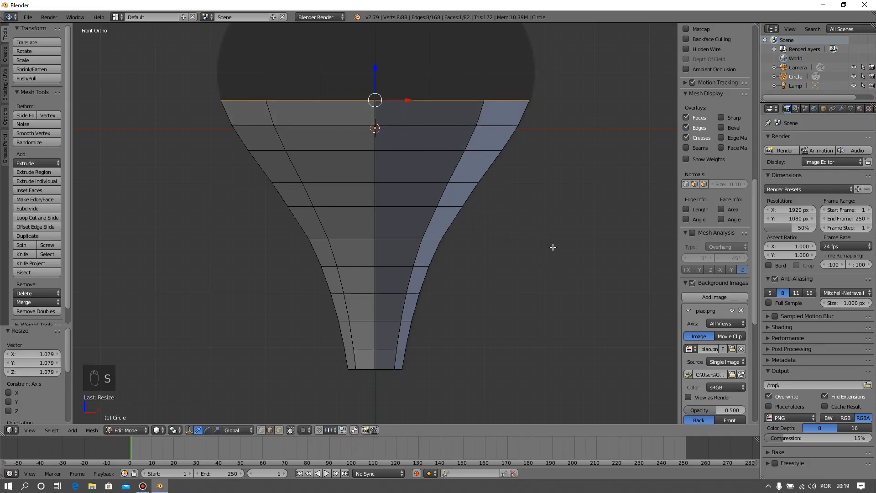
Extrude the top face up about 0.482 units as an eleventh section and scale it by about 1.039 to the silhouette's widest part
key("e")
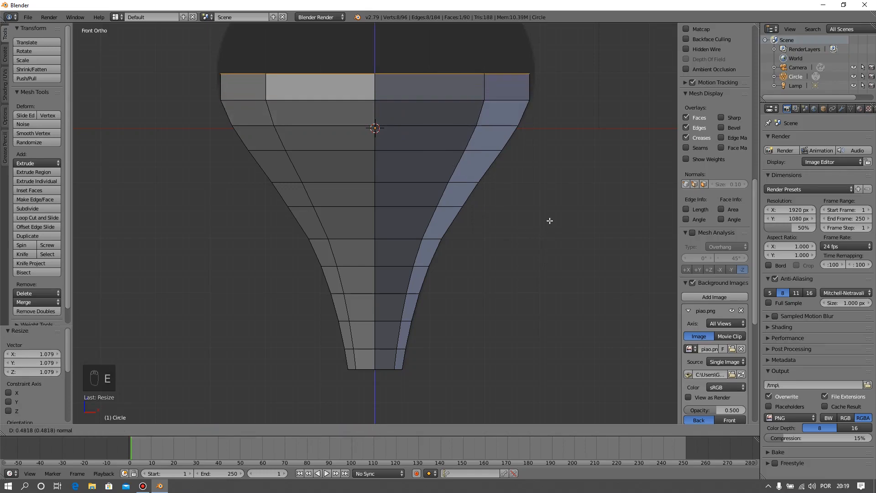
left_click(550, 222)
key("s")
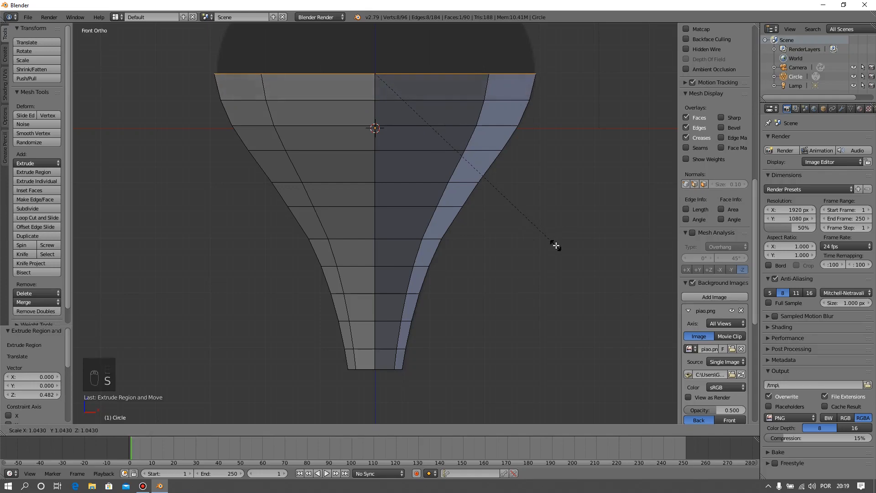
left_click(554, 246)
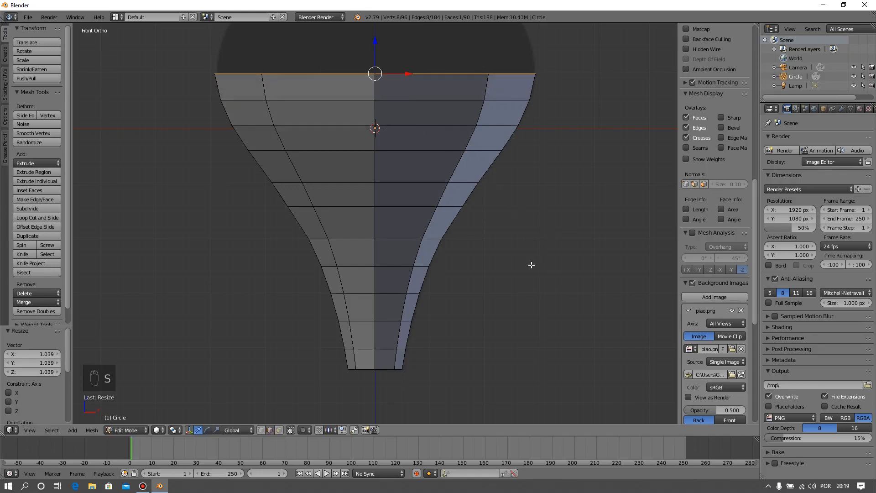
Extrude the top face up about 0.365 units as a twelfth section and scale it down by about 0.985 to the curving outline
scroll(531, 264, "up", 5, "shift")
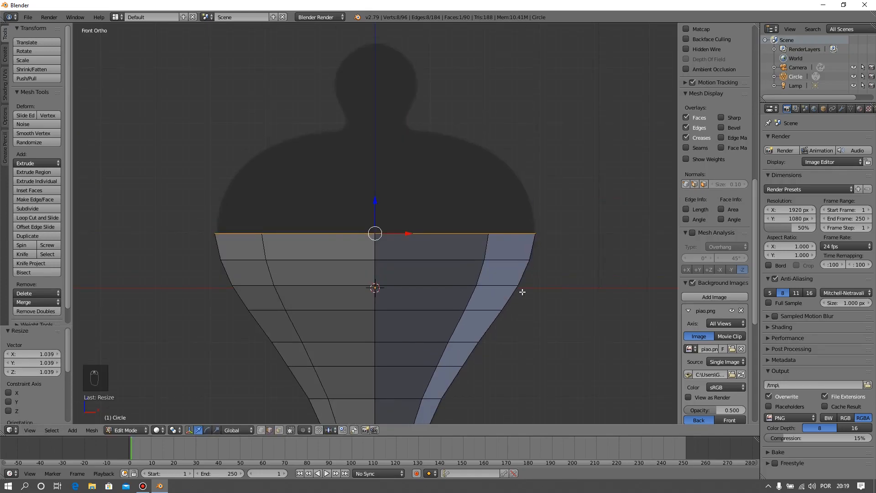
key("e")
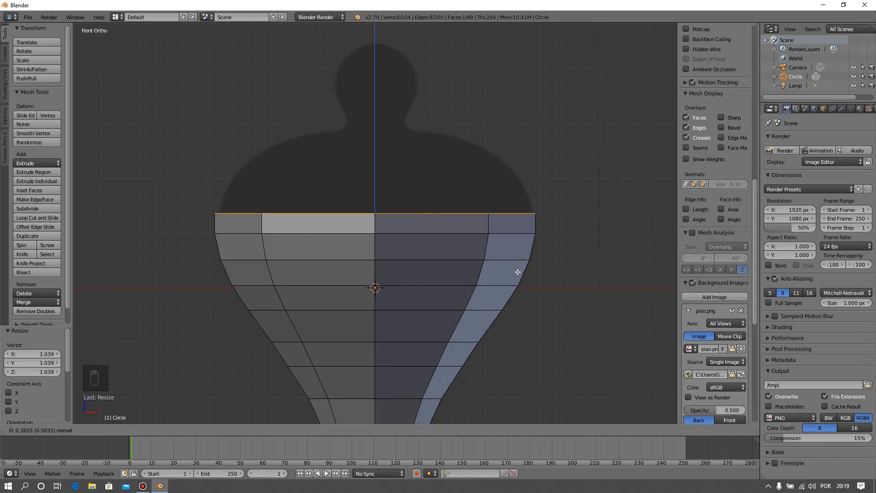
left_click(518, 272)
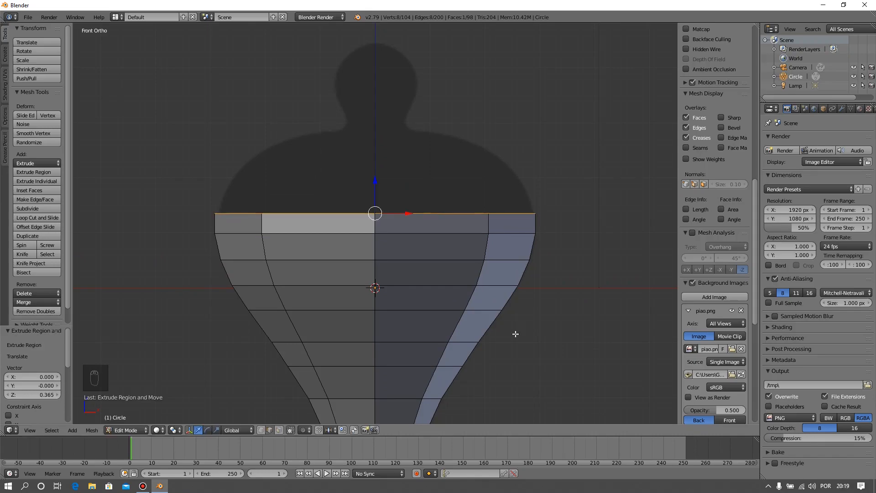
scroll(516, 334, "down", 3)
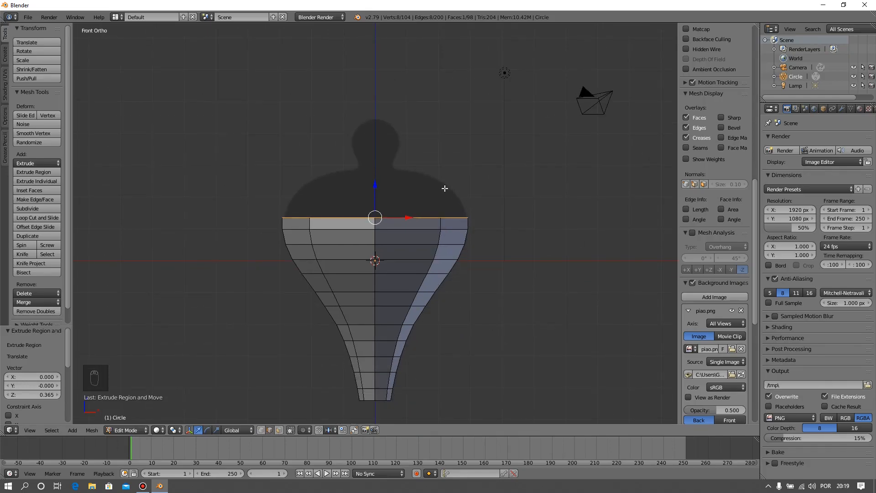
scroll(424, 256, "up", 5)
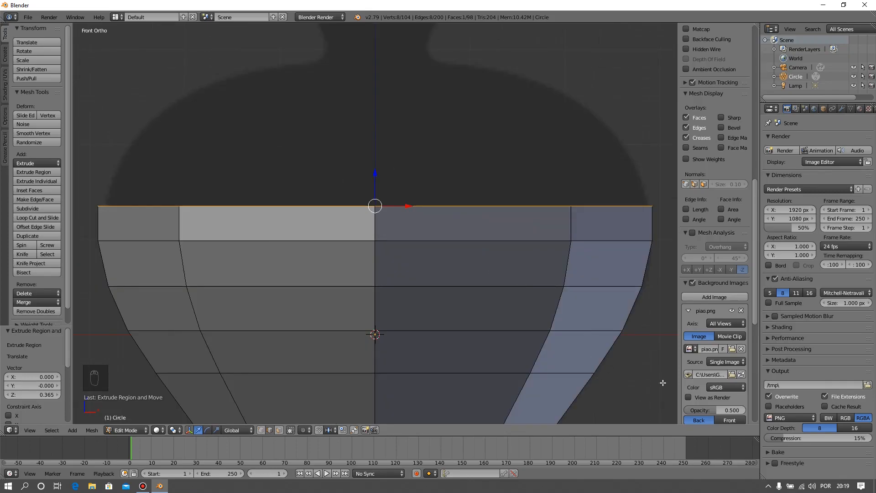
key("s")
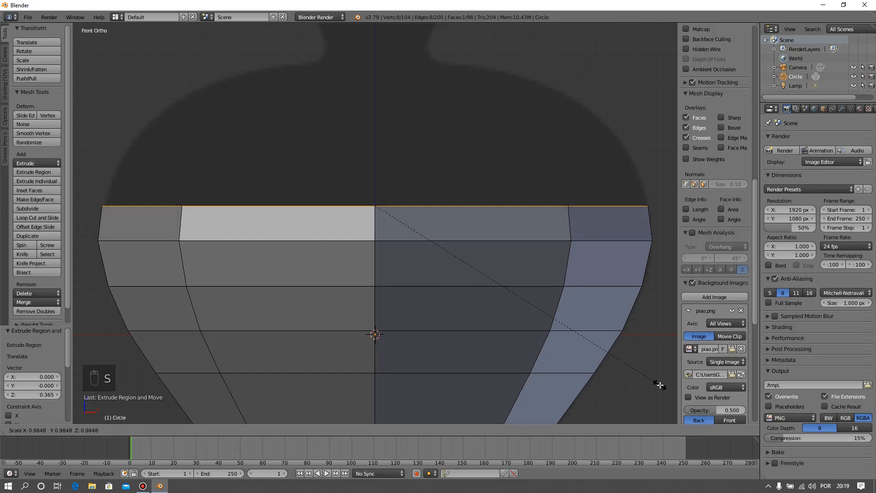
left_click(660, 384)
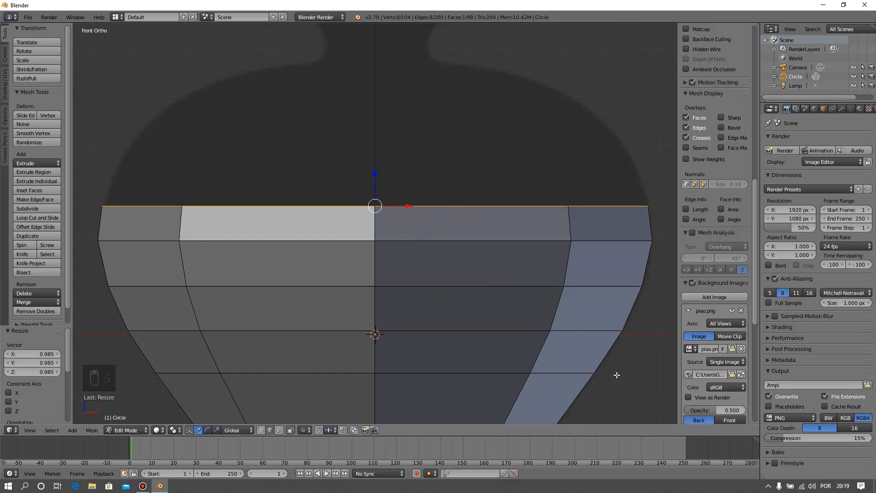
Extrude the top face up about 0.361 units as a thirteenth section and scale it by about 0.960 to the outline
key("e")
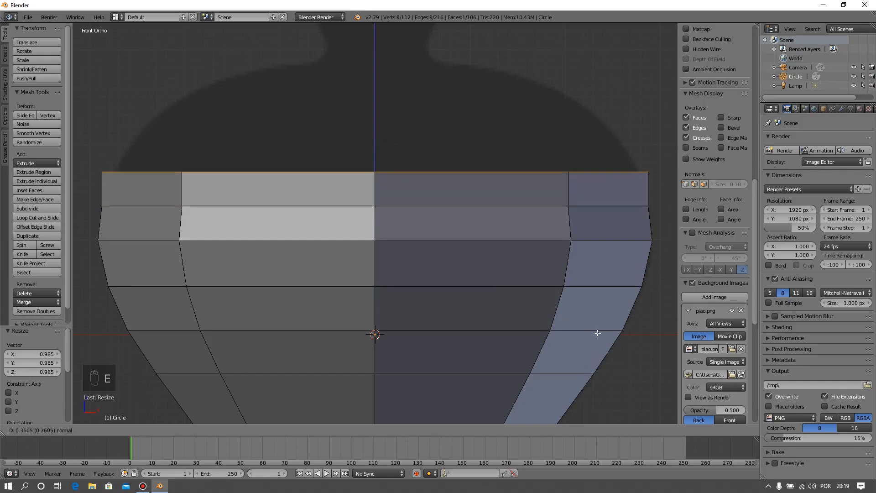
left_click(598, 333)
key("s")
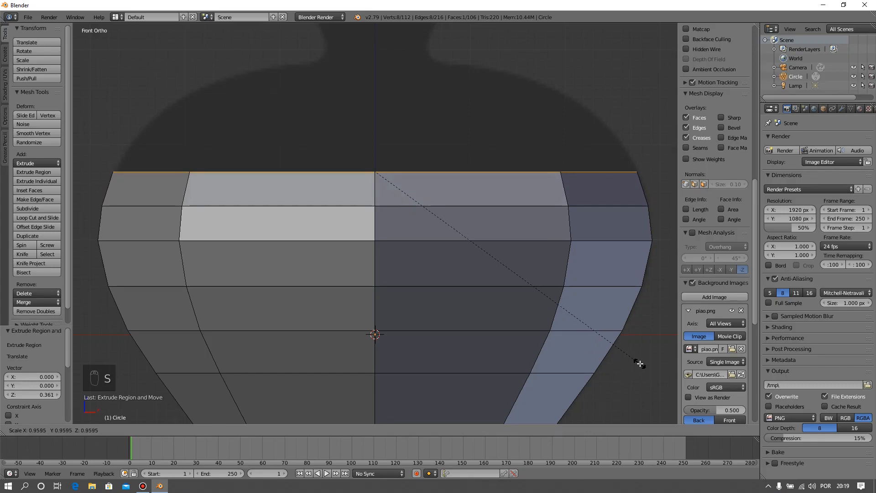
left_click(639, 364)
Add a fourteenth section by extruding the top face up about 0.335 units and scaling it by about 0.926 to the silhouette
scroll(604, 350, "down", 1)
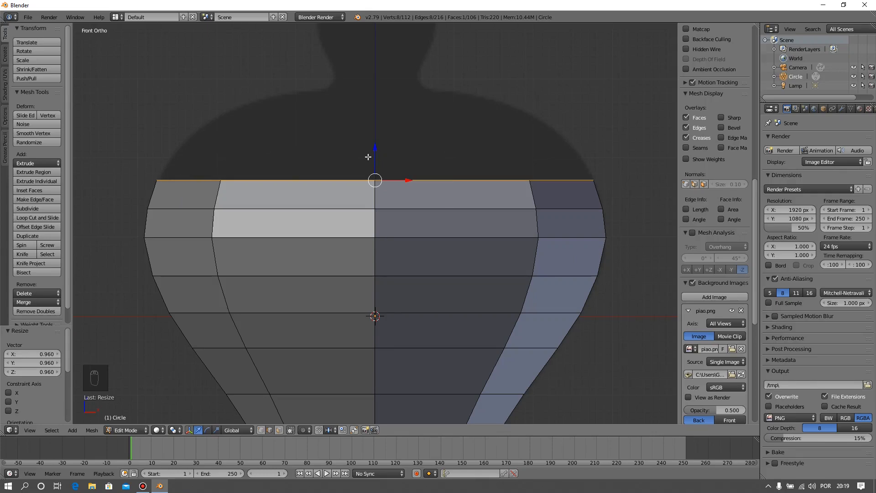
key("e")
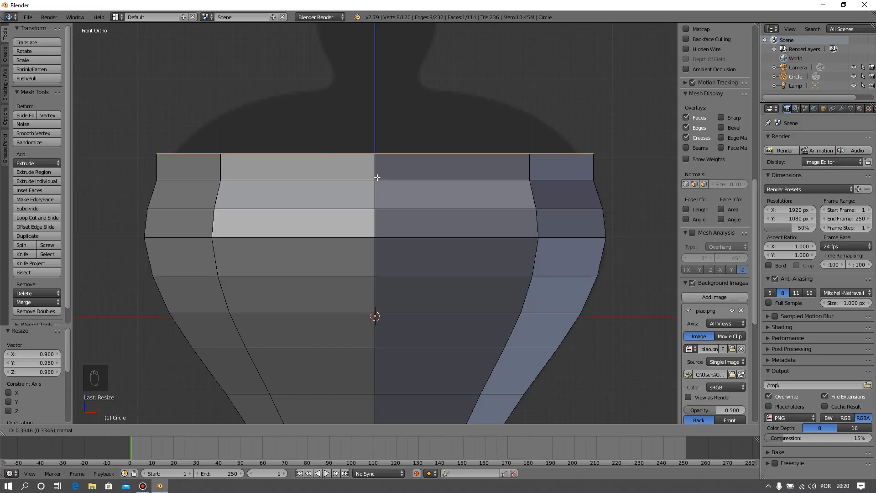
left_click(377, 177)
key("s")
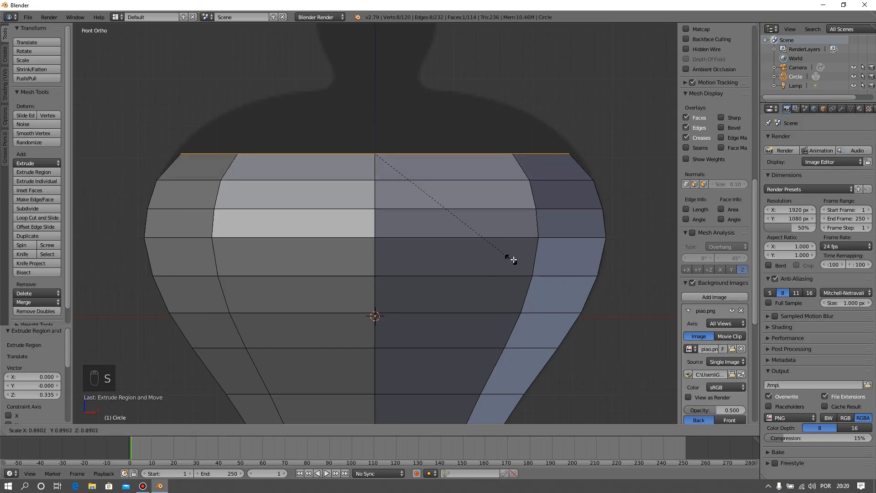
left_click(518, 261)
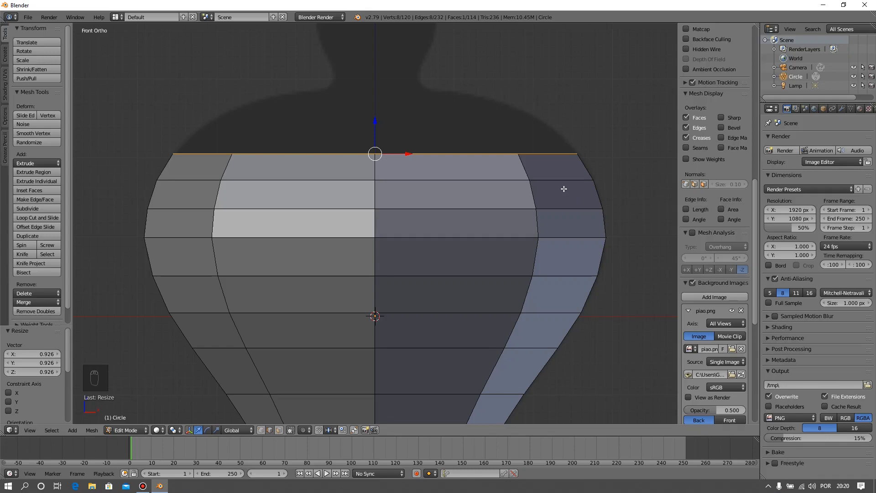
Examine the balloon body and its top face from below, above and the front against the remaining silhouette
scroll(337, 342, "down", 2)
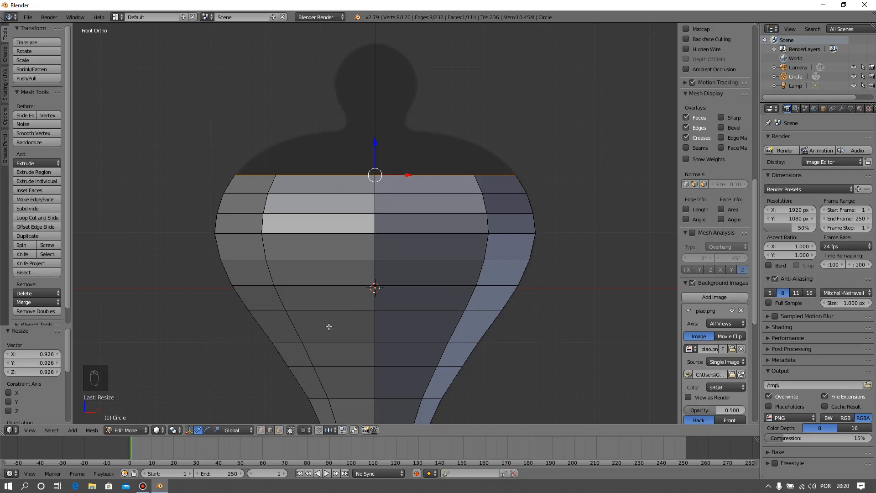
middle_click_drag(329, 326, 337, 278)
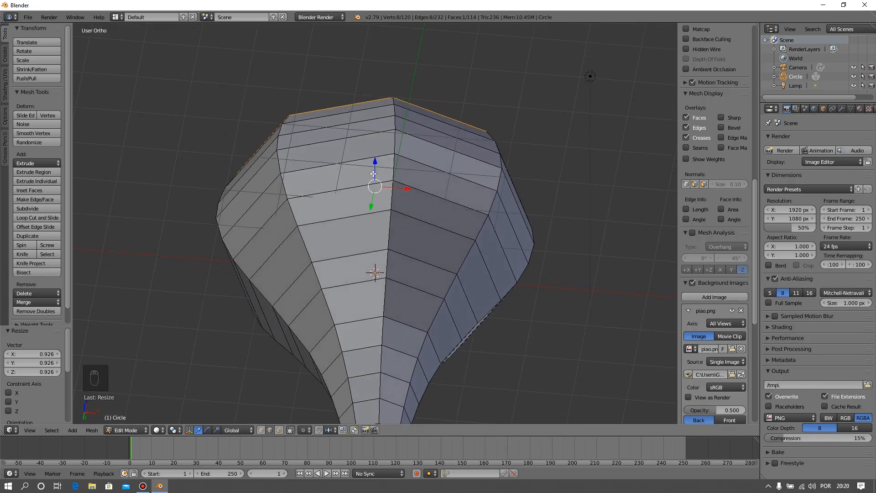
middle_click_drag(373, 174, 357, 271)
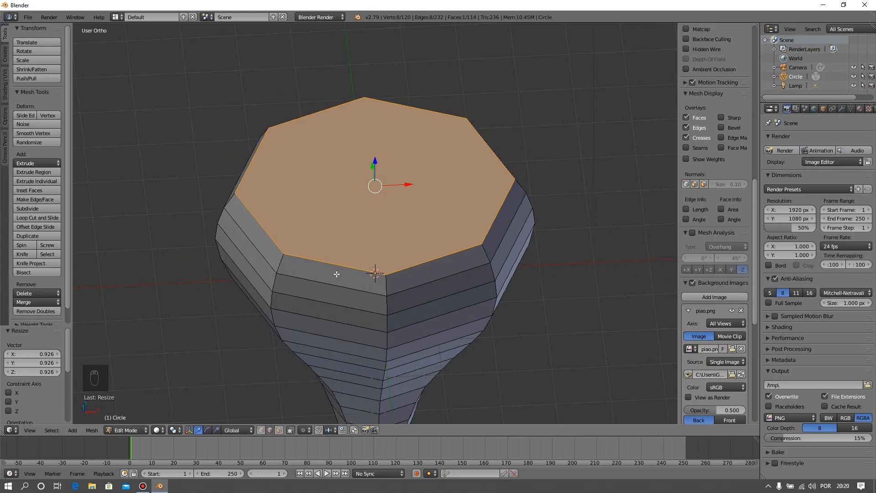
middle_click_drag(329, 319, 332, 276)
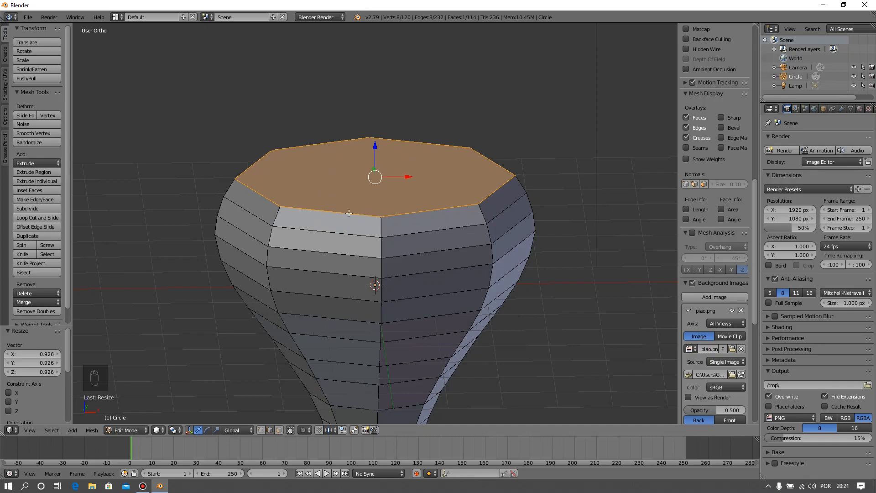
key("KP_1")
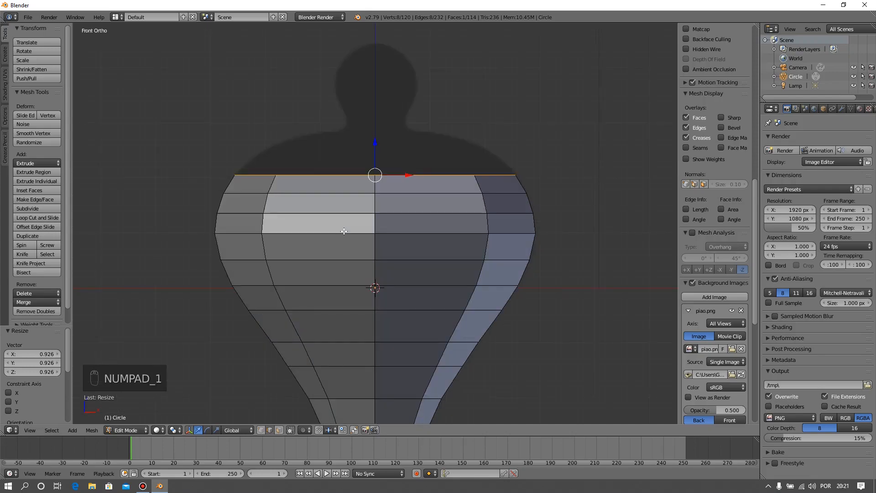
scroll(374, 202, "down", 2)
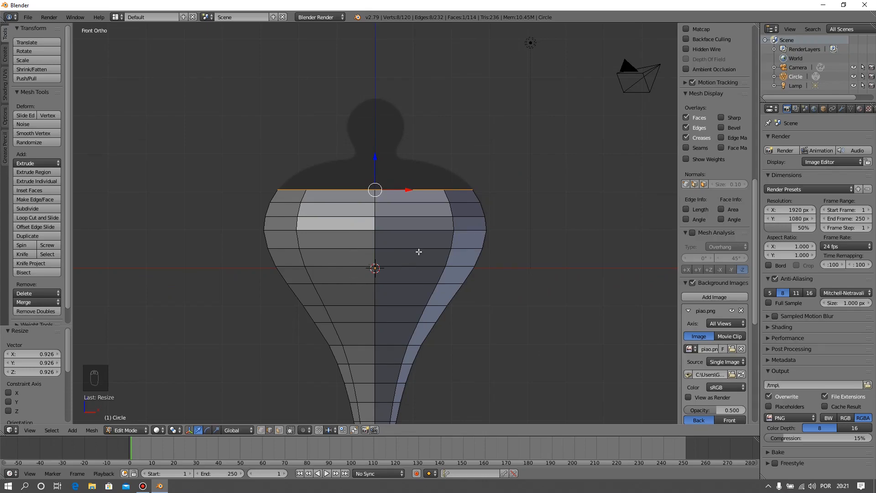
scroll(419, 251, "up", 5)
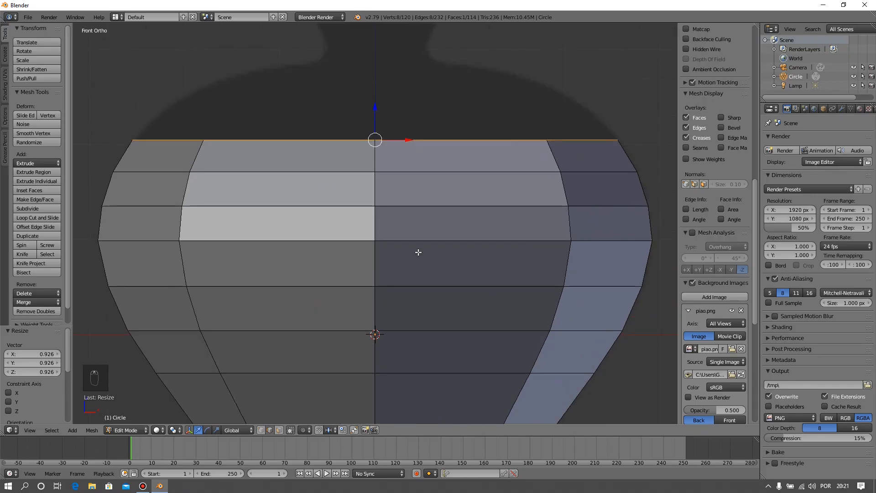
scroll(418, 252, "down", 1)
Extrude the top face up about 0.317 units as a fifteenth section and scale it by about 0.881 to the outline
key("e")
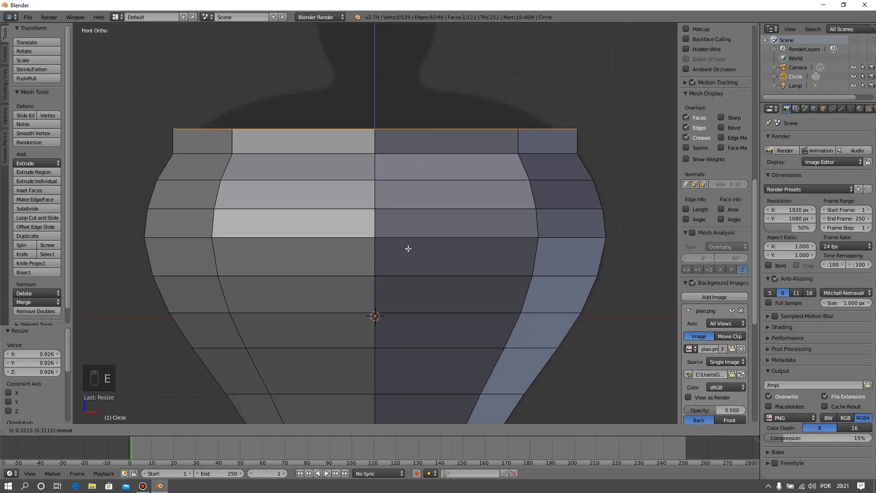
left_click(407, 248)
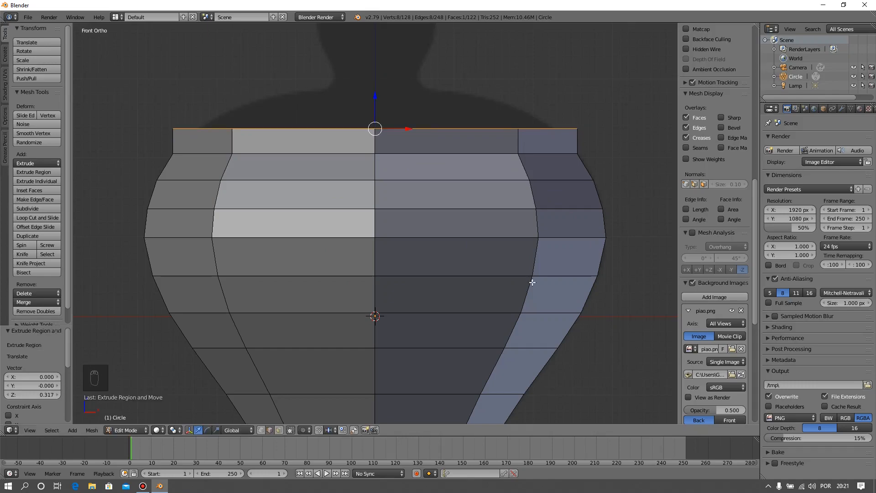
key("s")
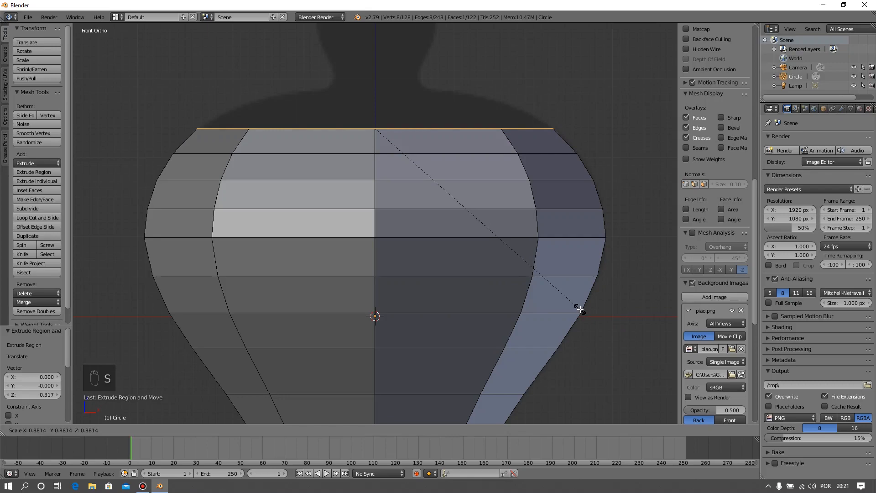
left_click(580, 310)
Add a sixteenth section by extruding the top face up about 0.288 units and scaling it by about 0.767 to the shoulder outline
key("e")
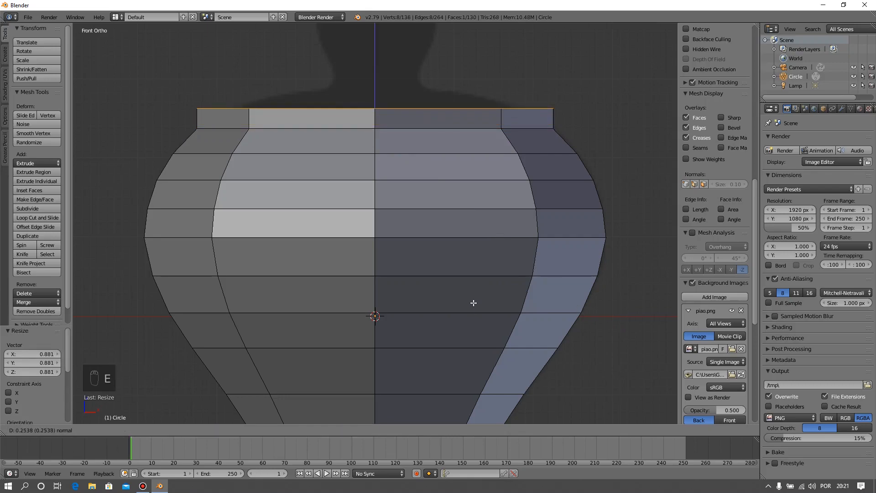
left_click(474, 306)
key("s")
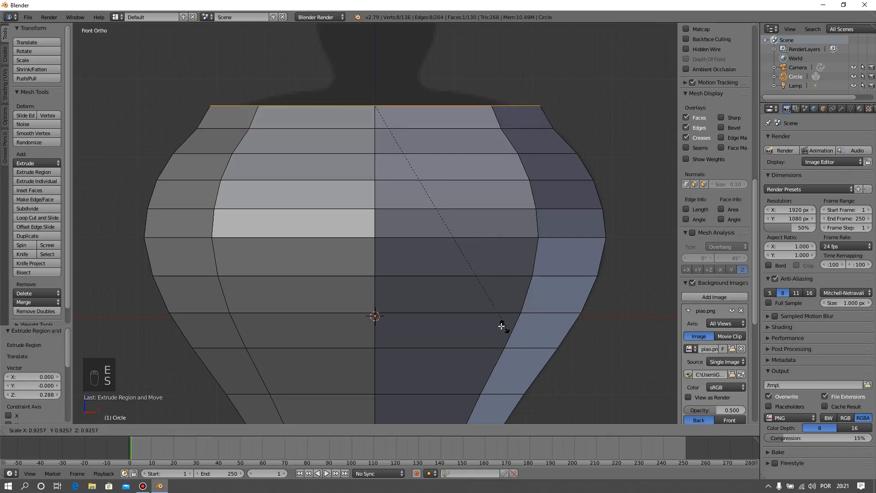
left_click(460, 300)
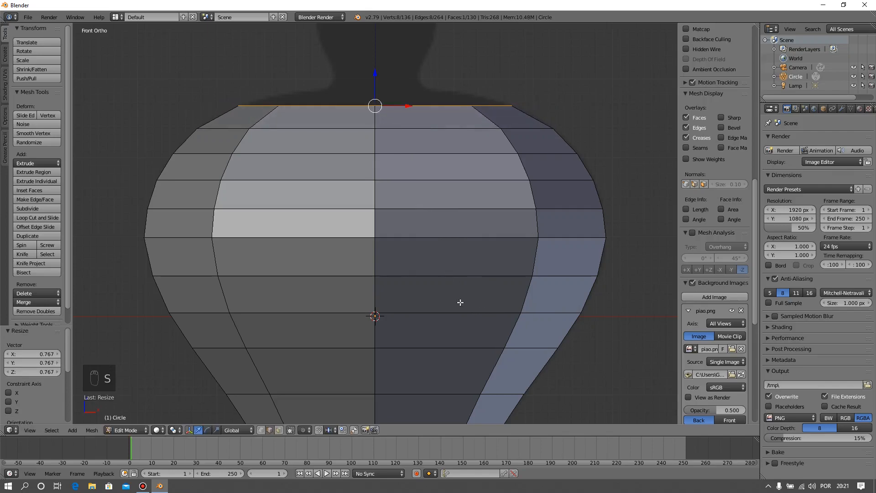
Extrude the top face up about 0.173 units as a seventeenth section and scale it by about 0.601 along the shoulder
key("e")
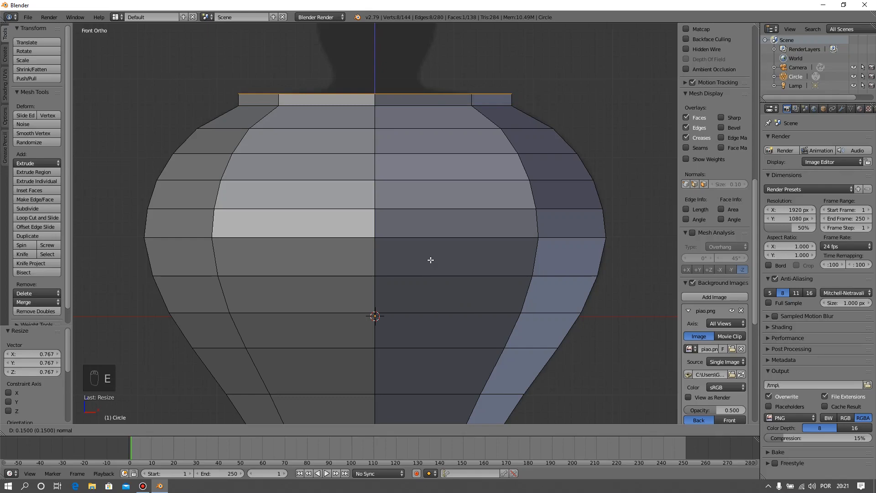
left_click(429, 257)
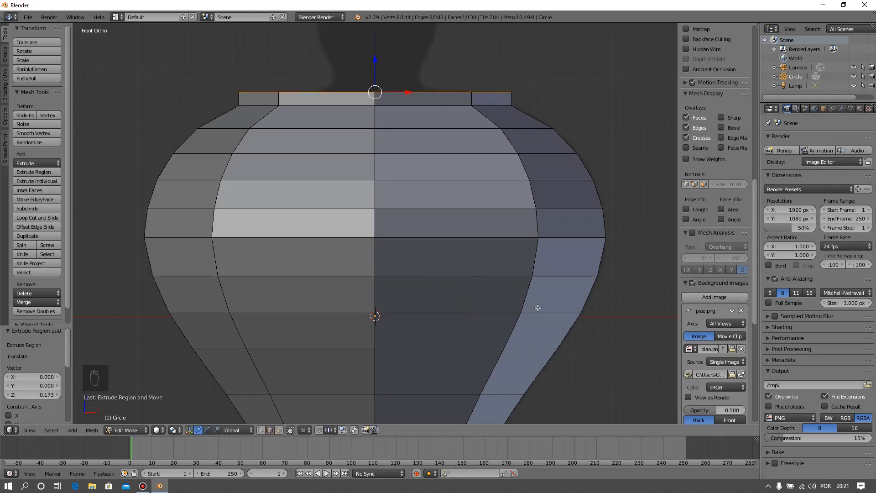
key("s")
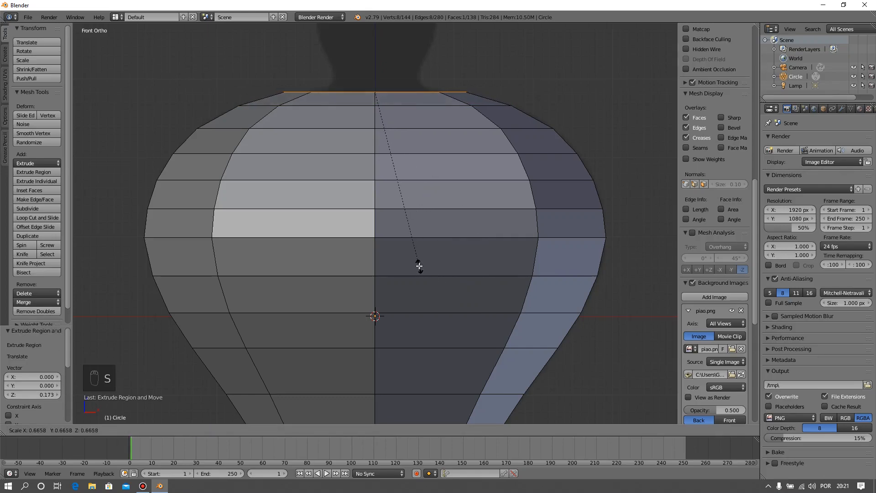
left_click(398, 252)
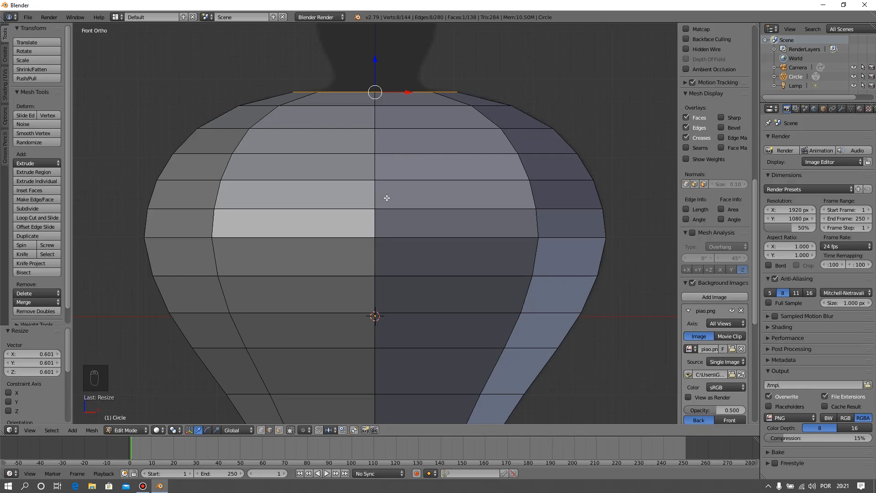
Add an eighteenth section by extruding the top face up about 0.069 units and scaling it by about 0.602 to the neck's base
key("e")
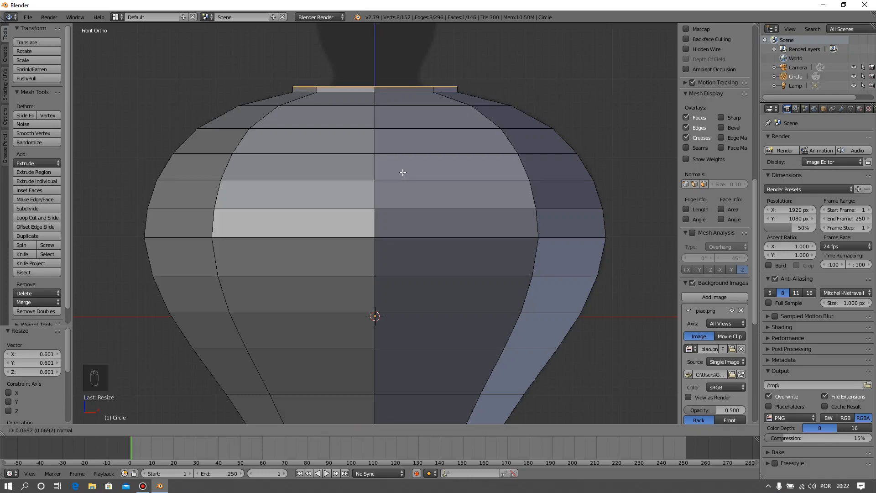
left_click(403, 173)
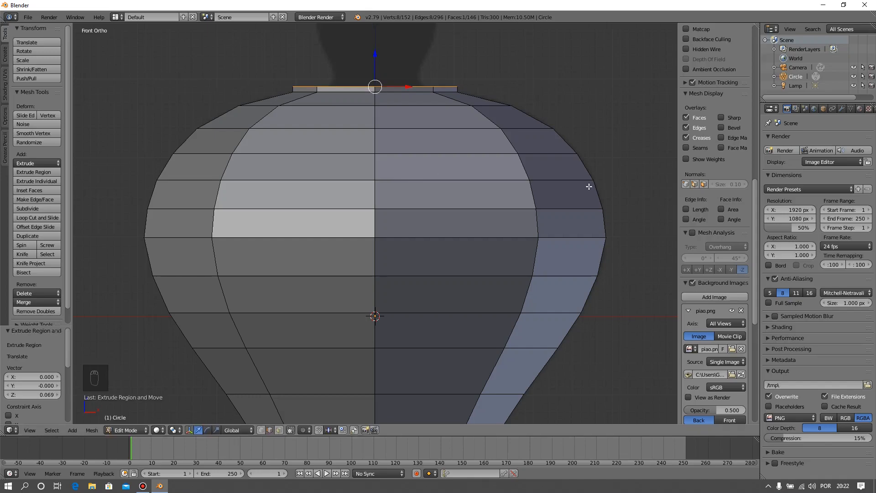
key("s")
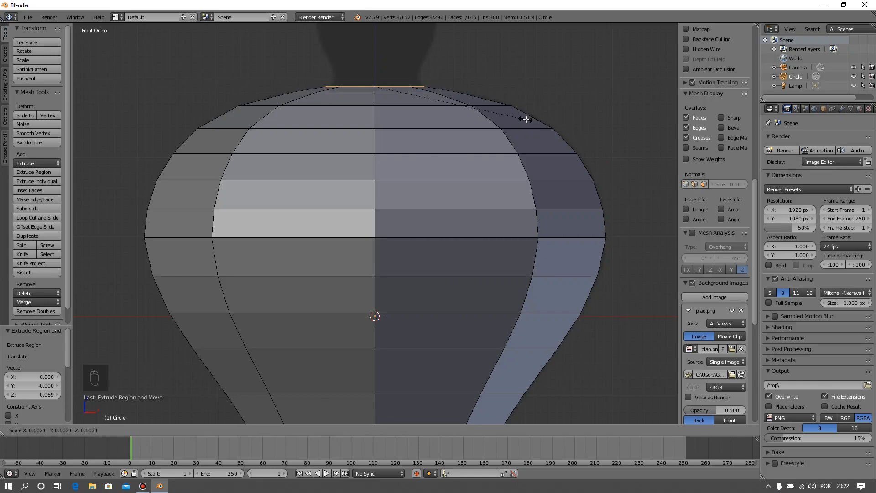
left_click(526, 119)
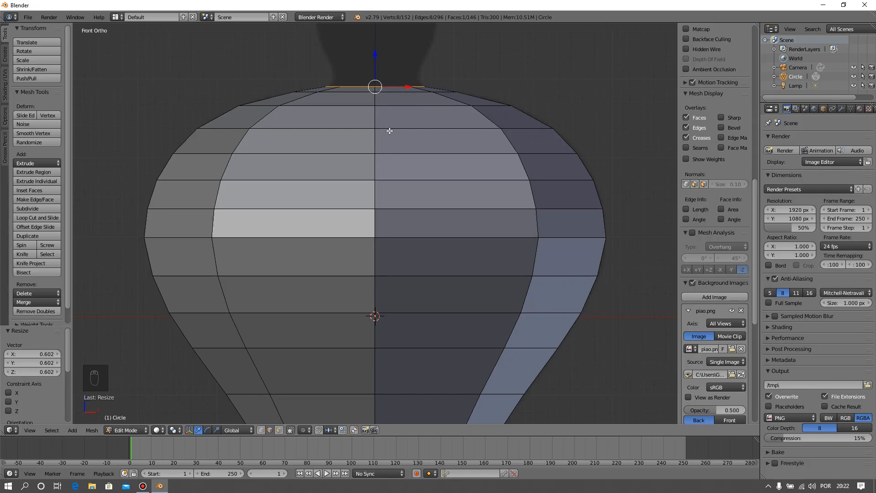
Extrude the top face up about 0.063 units as a nineteenth section and scale it by about 0.885 to the neck outline
mouse_move(389, 132)
middle_mouse_down()
mouse_move(385, 172)
mouse_move(391, 144)
middle_mouse_up()
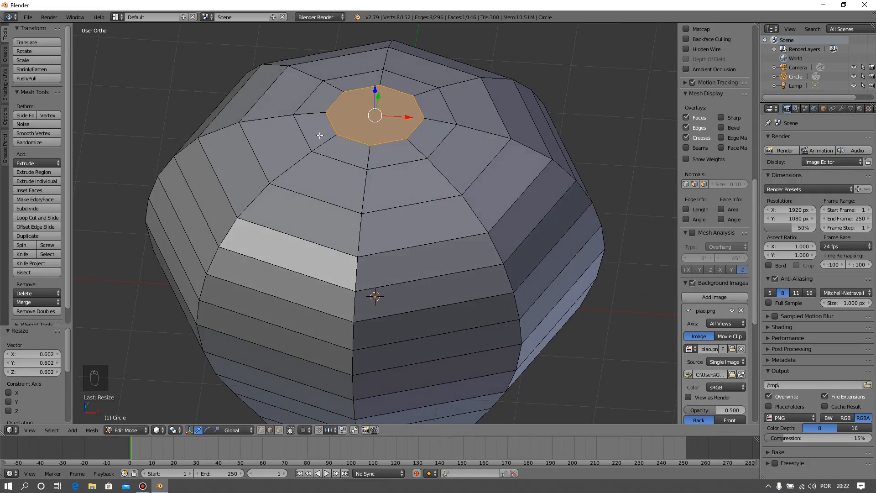
key("KP_1")
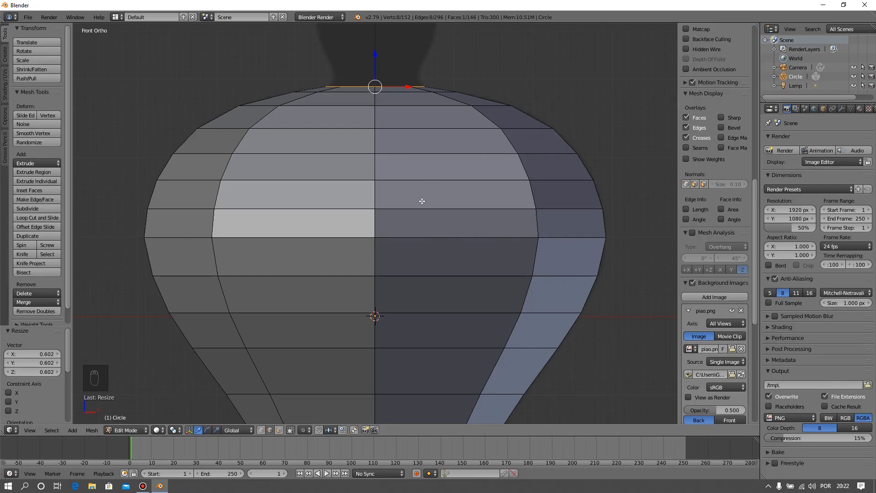
key("e")
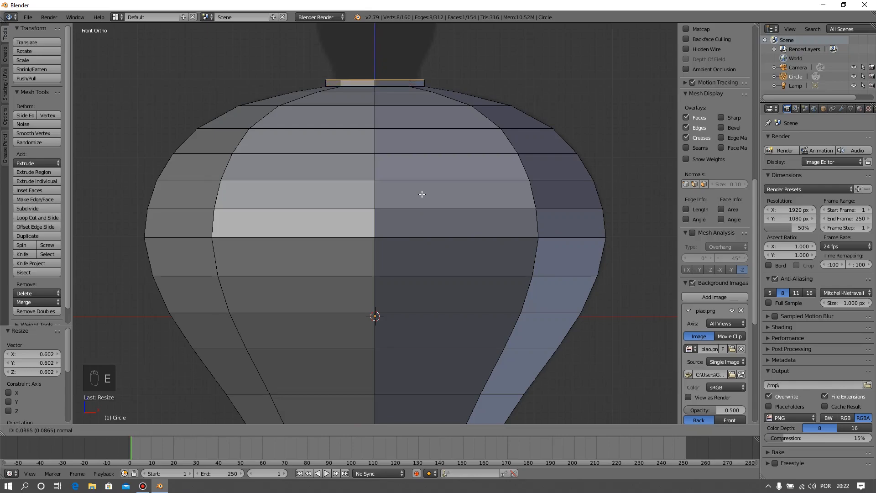
left_click(422, 195)
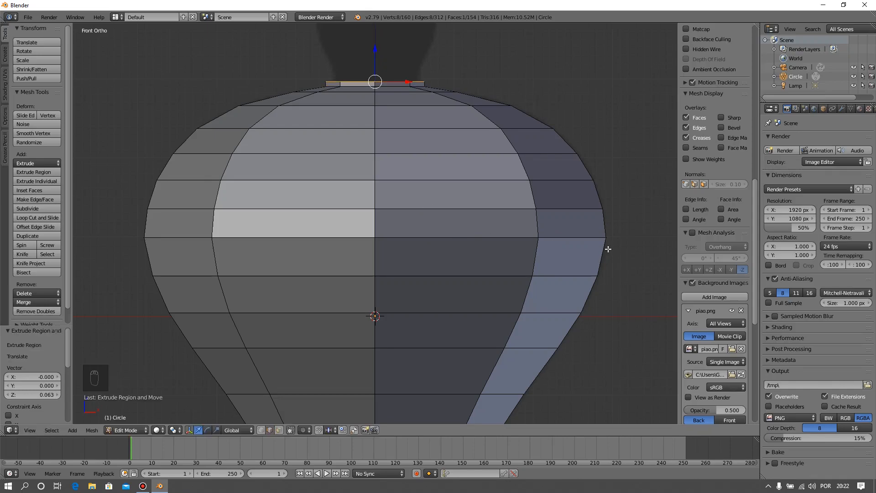
key("s")
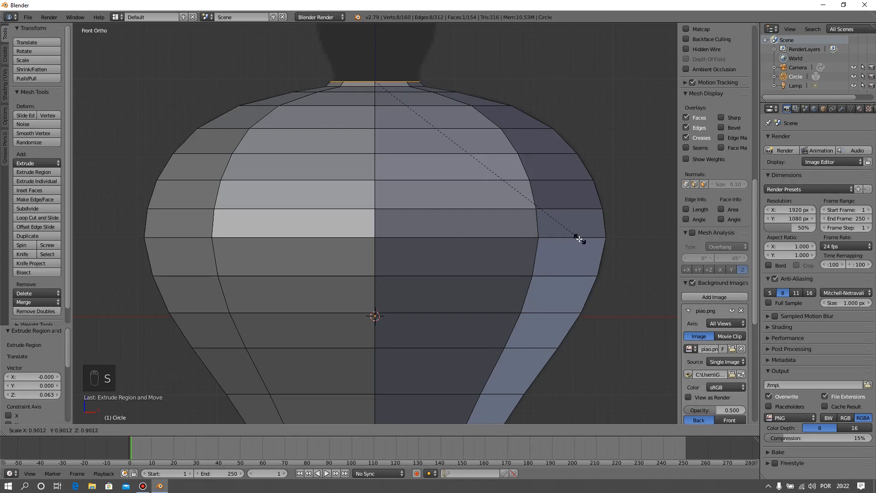
left_click(575, 238)
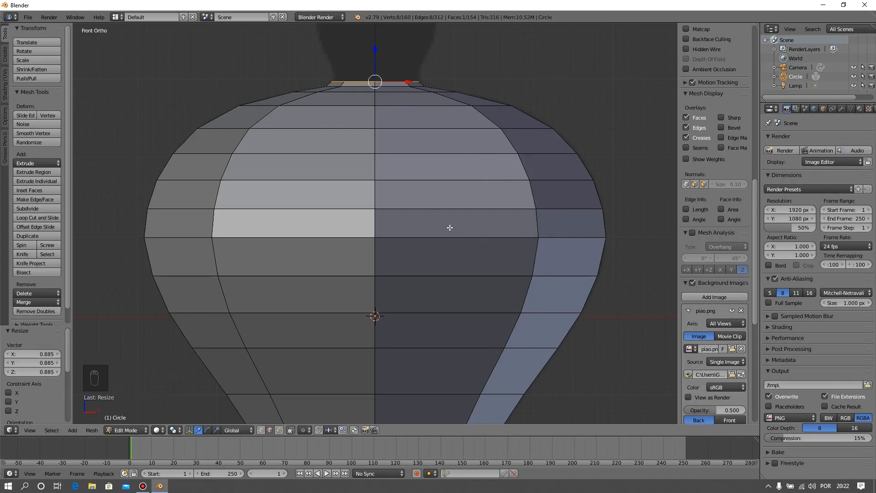
Add a twentieth section by extruding the top face up about 0.063 units and scaling it by about 0.964 to the neck's narrowest outline
key("e")
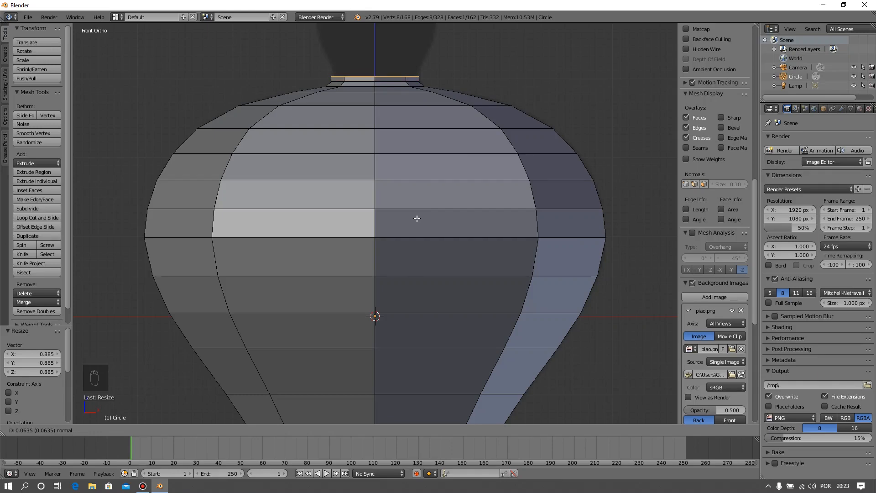
left_click(417, 218)
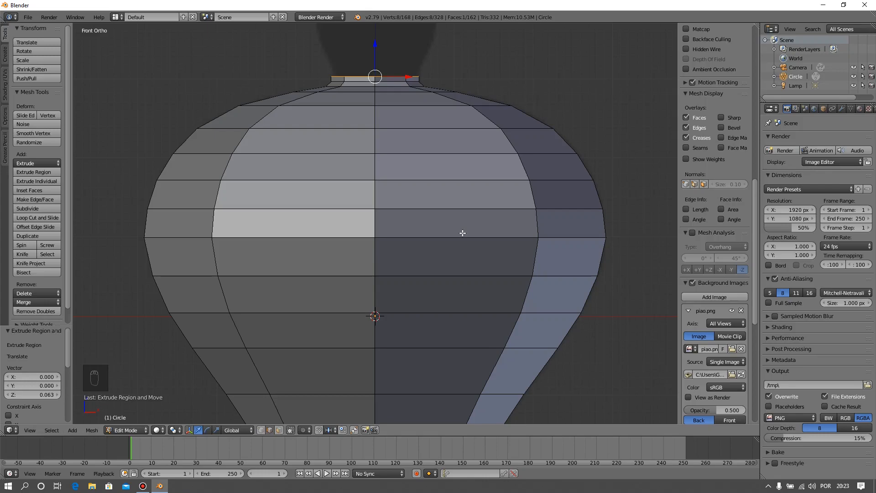
key("s")
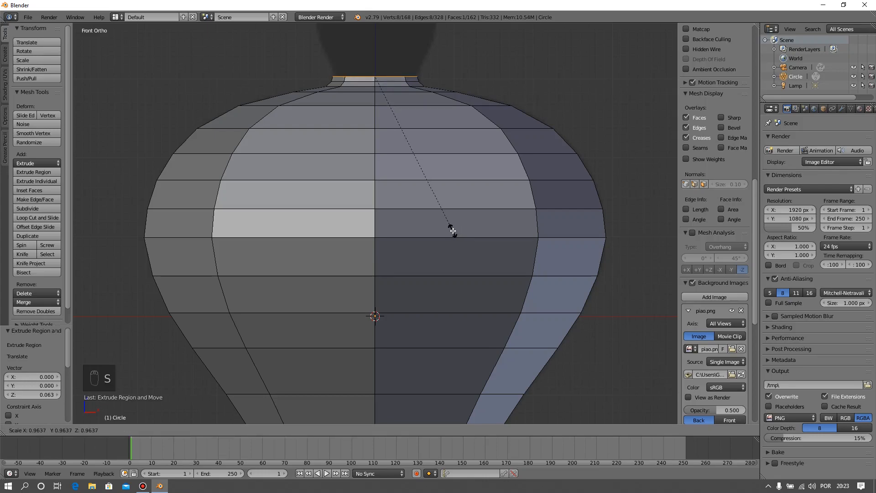
left_click(452, 230)
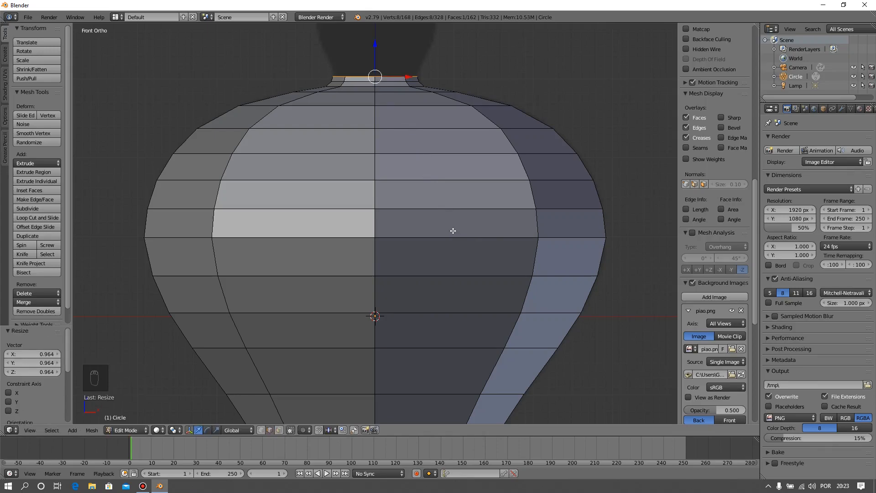
Extrude the top face up about 0.110 units as a twenty-first section and scale it by about 1.048 along the neck
key("e")
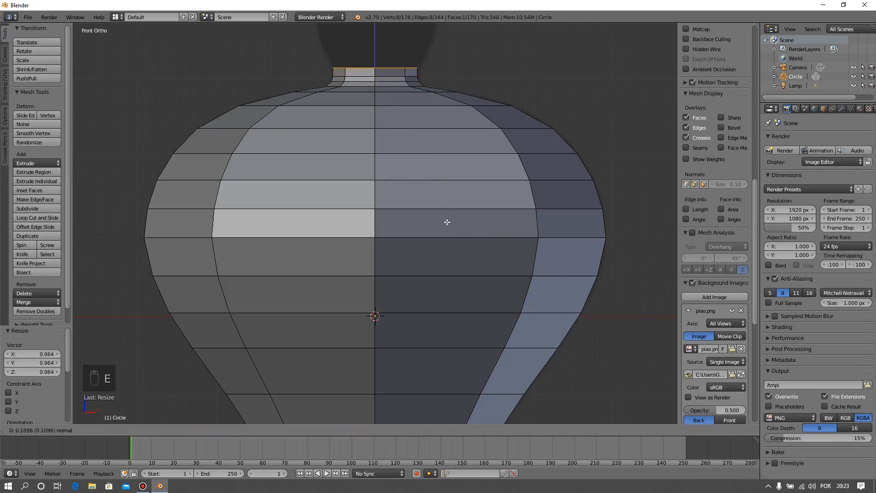
left_click(446, 222)
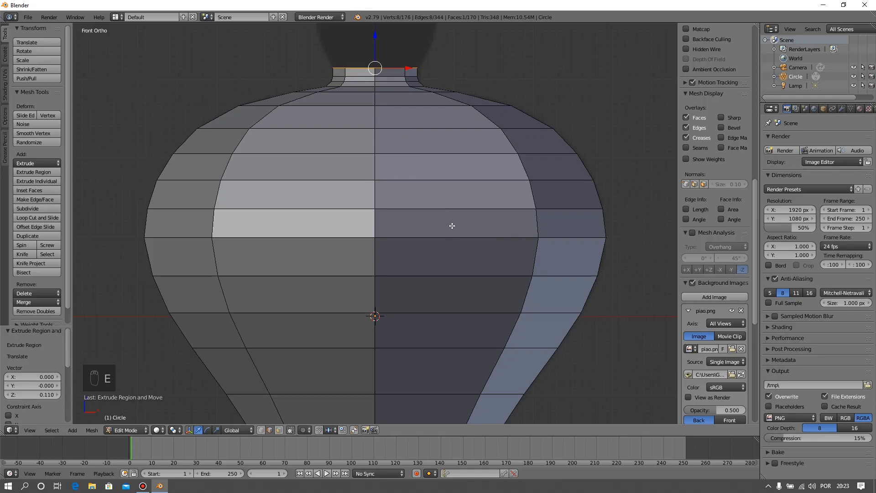
key("s")
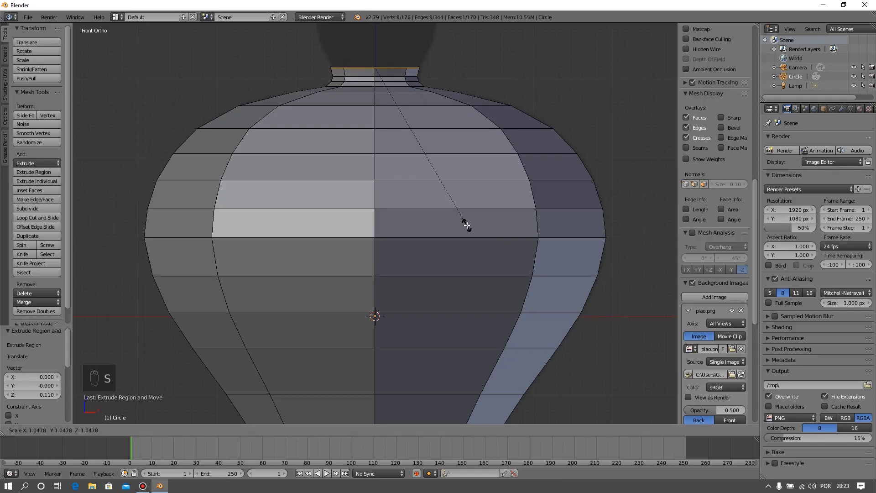
left_click(466, 225)
Add a twenty-second section by extruding the top face up about 0.144 units and widening it by about 1.158 toward the round head
scroll(419, 268, "up", 6, "shift")
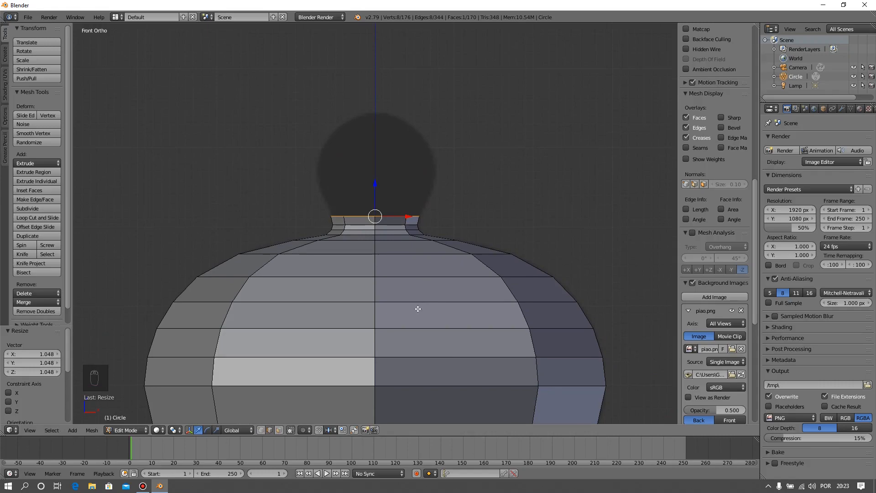
key("e")
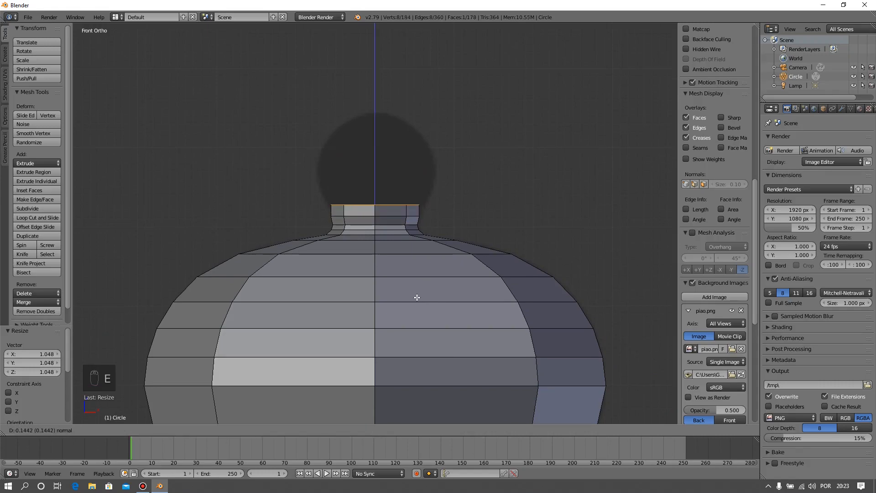
left_click(416, 296)
key("s")
left_click(421, 314)
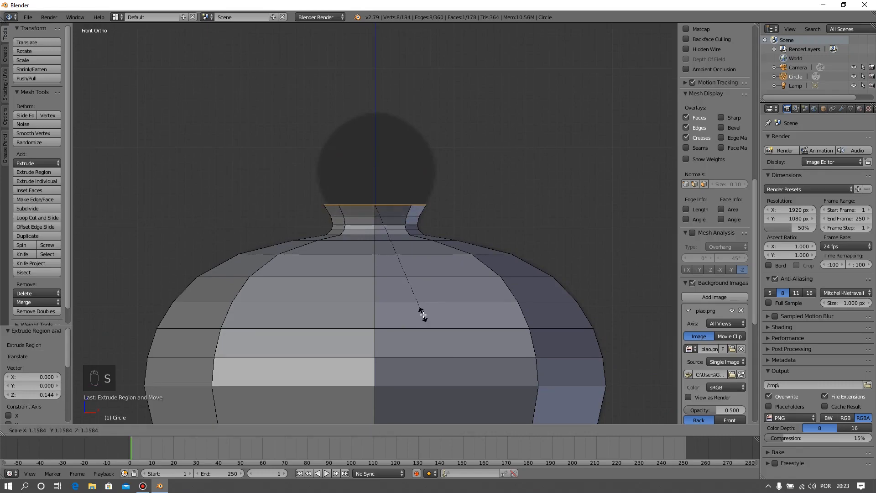
Extrude the top face up about 0.231 units as a twenty-third section and scale it by about 1.127 to the head's outline
key("e")
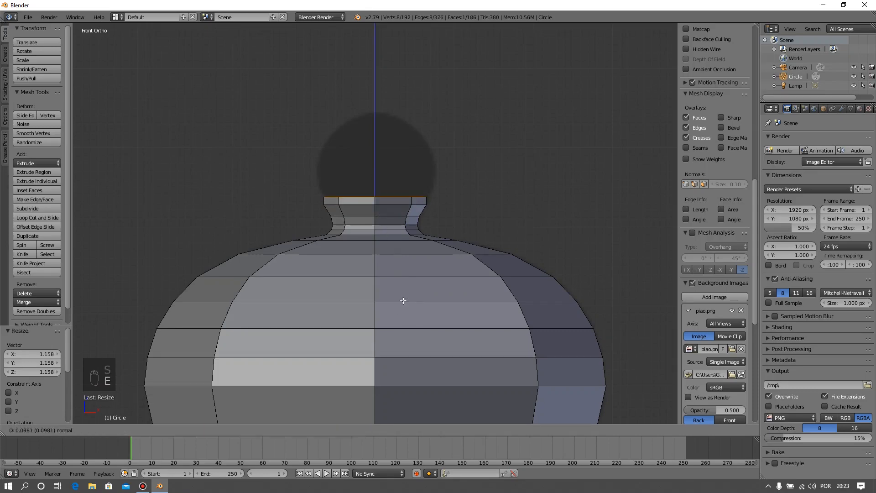
left_click(403, 296)
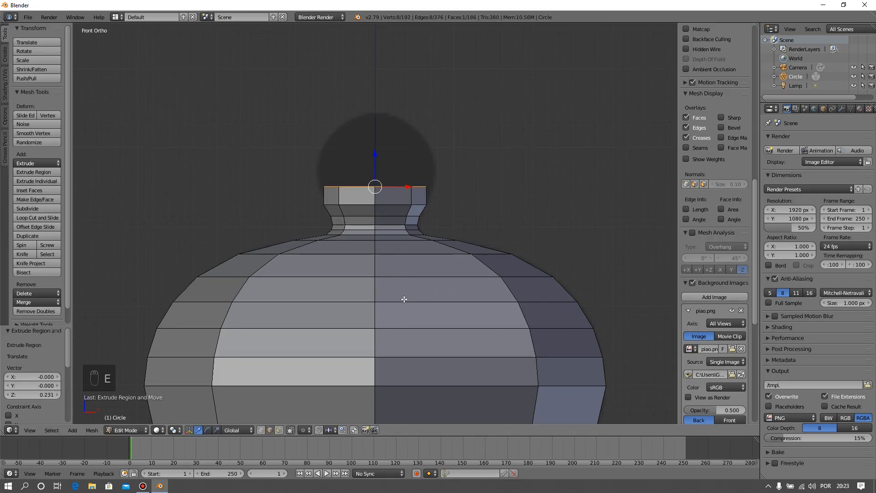
key("s")
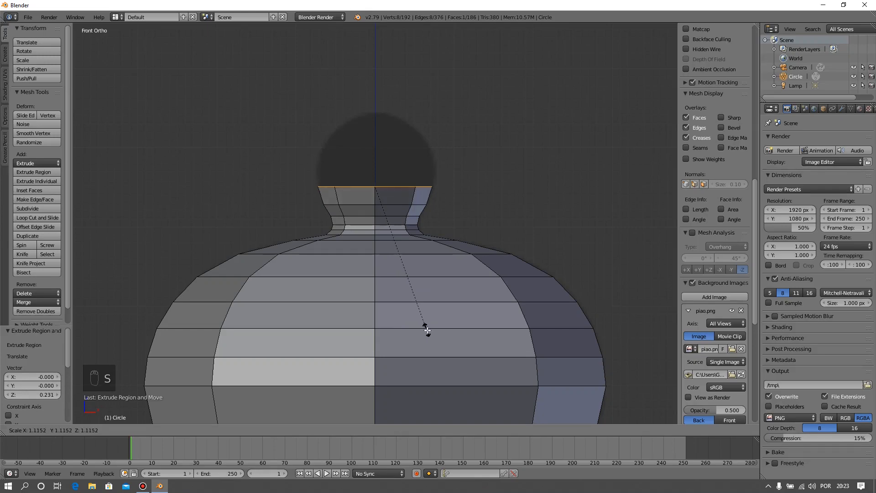
left_click(428, 331)
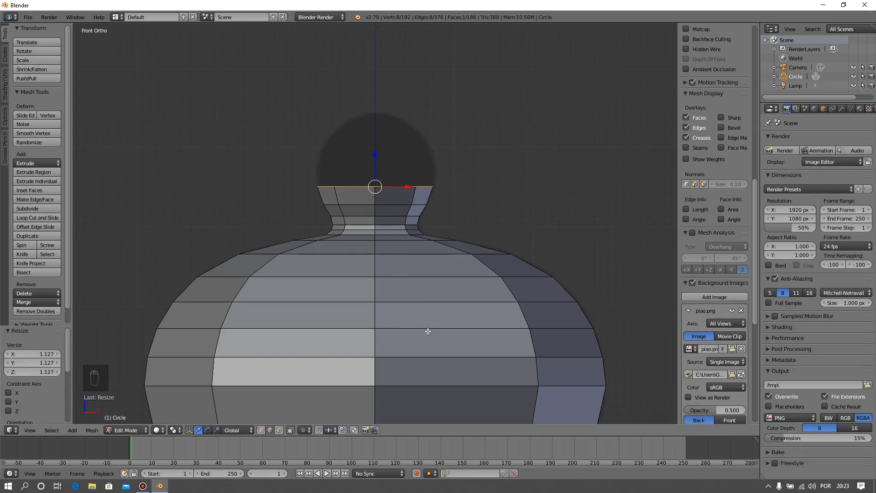
Add a twenty-fourth section by extruding the top face up about 0.150 units and scaling it by about 1.044 to the head's widest part
key("e")
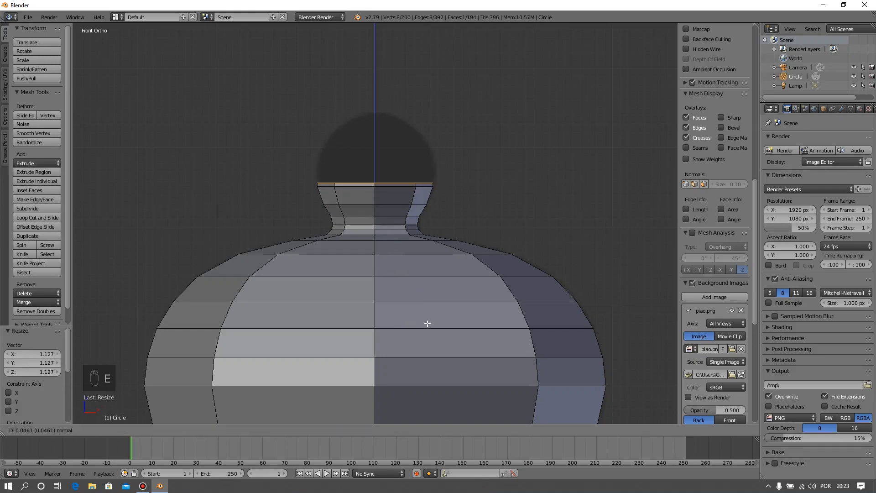
left_click(427, 324)
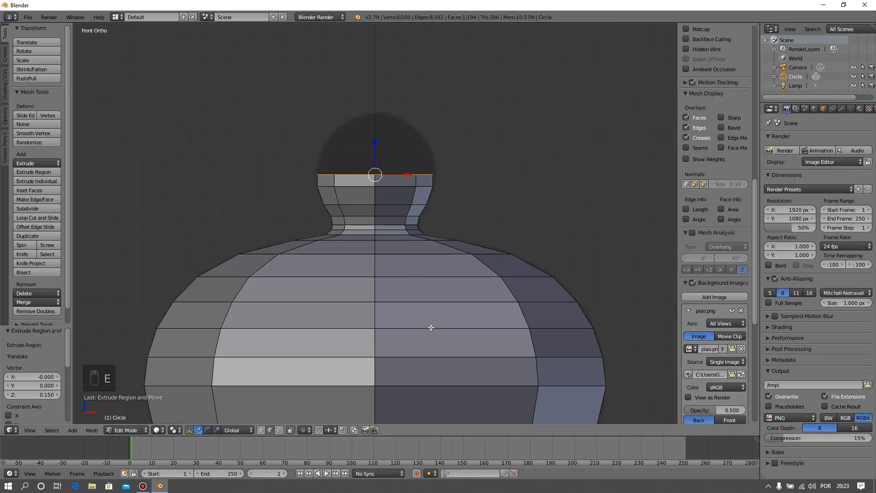
key("s")
left_click(437, 334)
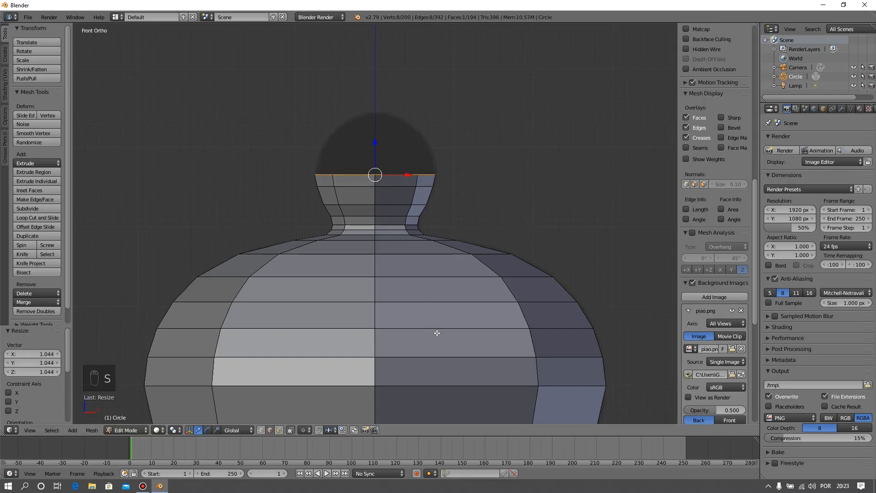
Extrude the top face up about 0.133 units, extrude it again about 0.156 units, and scale the upper face by about 0.948
key("e")
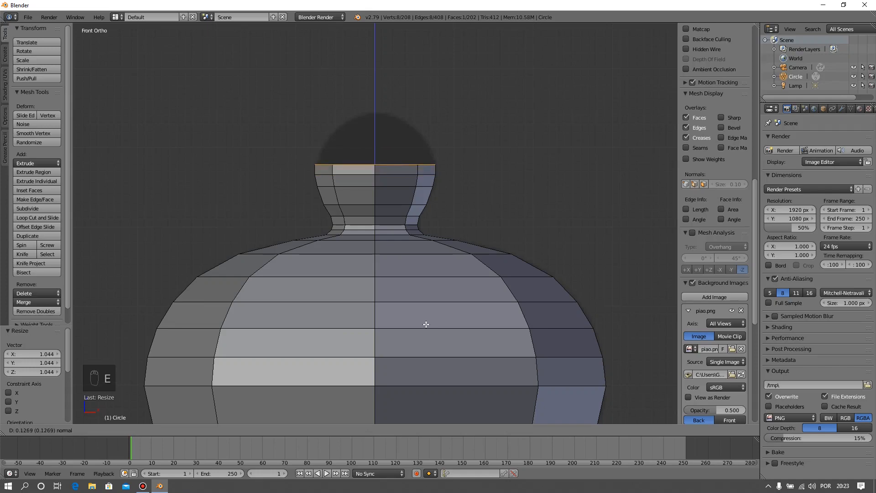
left_click(426, 324)
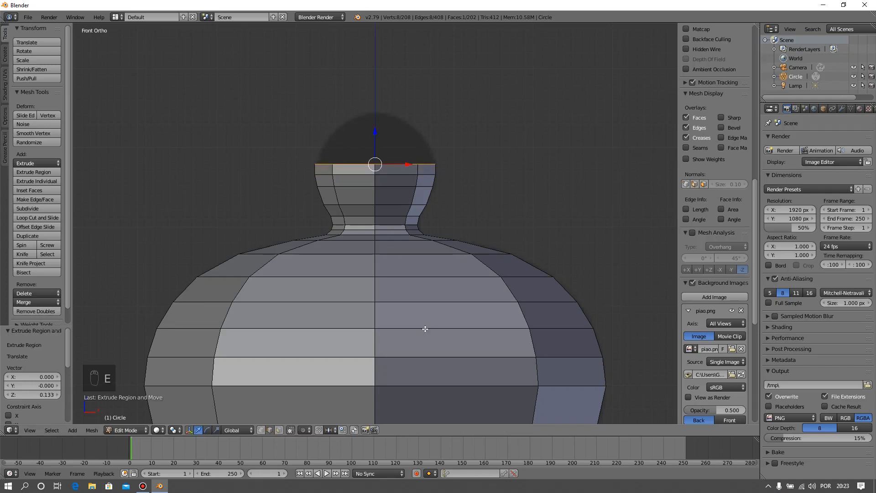
key("e")
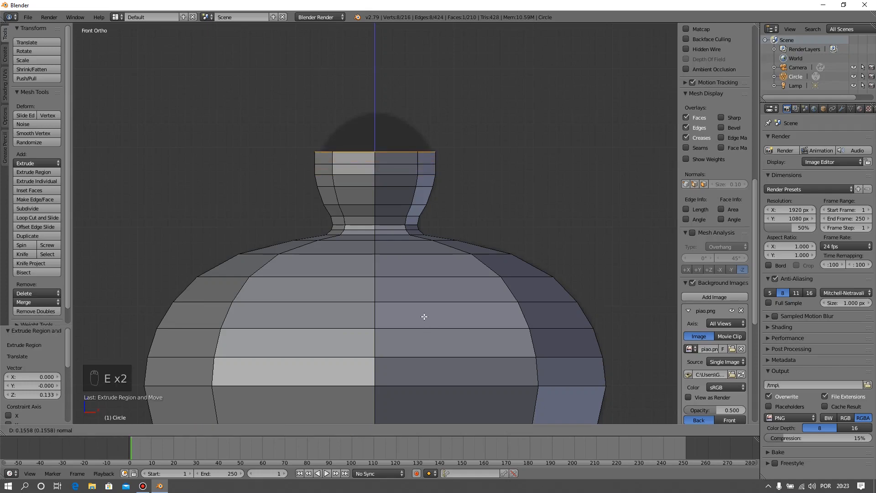
left_click(424, 316)
key("s")
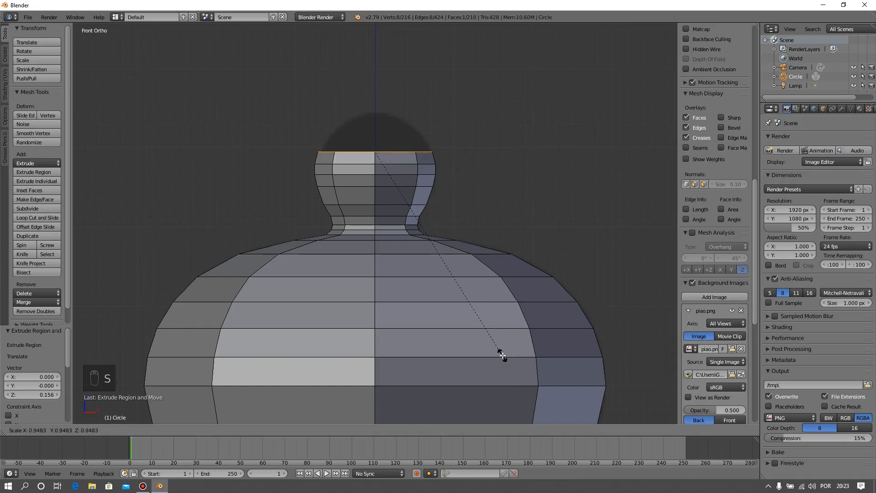
left_click(502, 355)
Add a twenty-seventh section by extruding the top face up about 0.196 units and scaling it by about 0.835 to the head's curve
key("e")
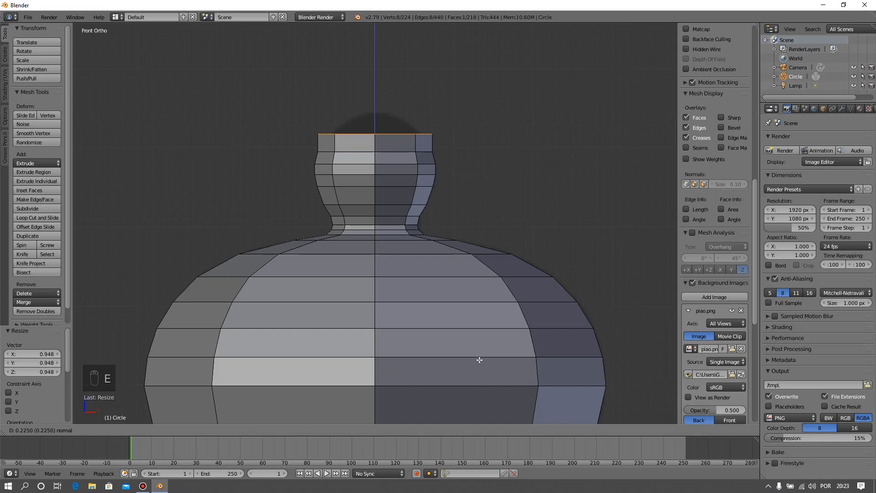
left_click(521, 393)
key("s")
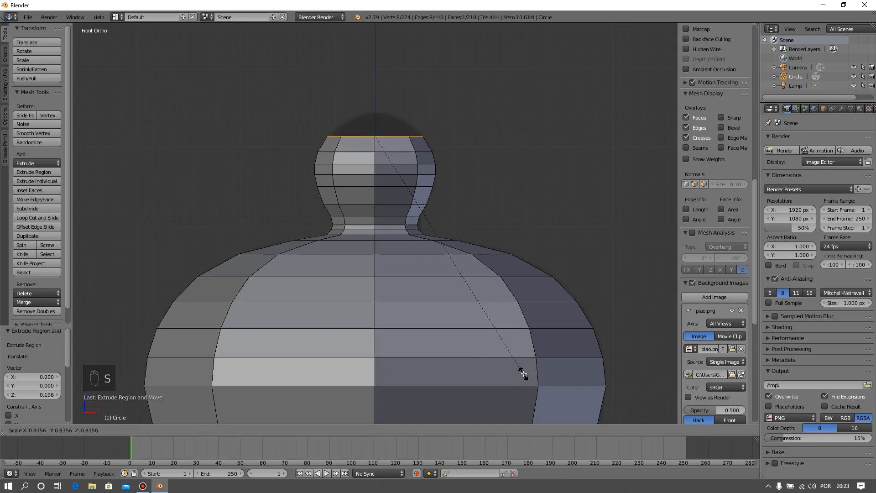
left_click(520, 371)
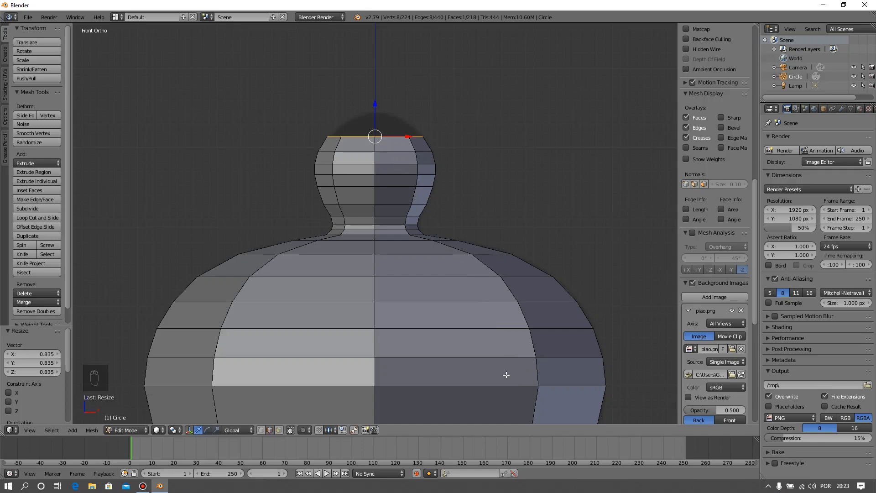
Extrude the top face up about 0.144 units as a twenty-eighth section and scale it by about 0.737 along the head's upper curve
key("e")
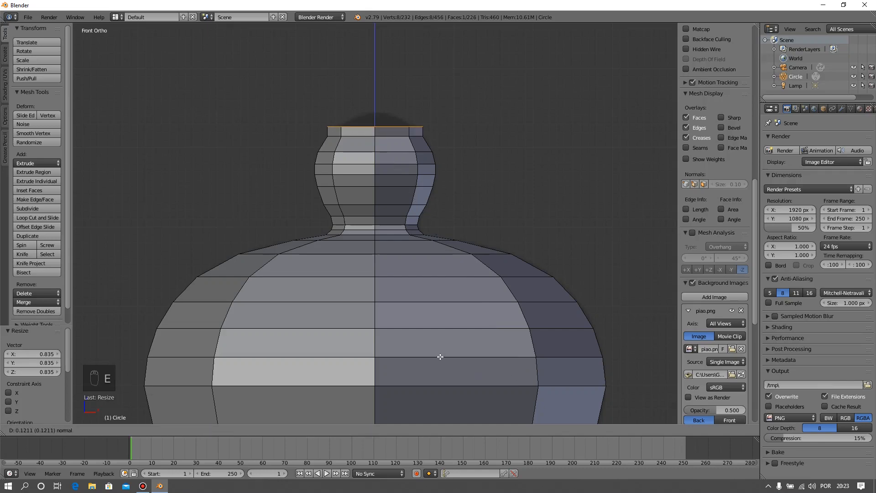
left_click(450, 354)
key("s")
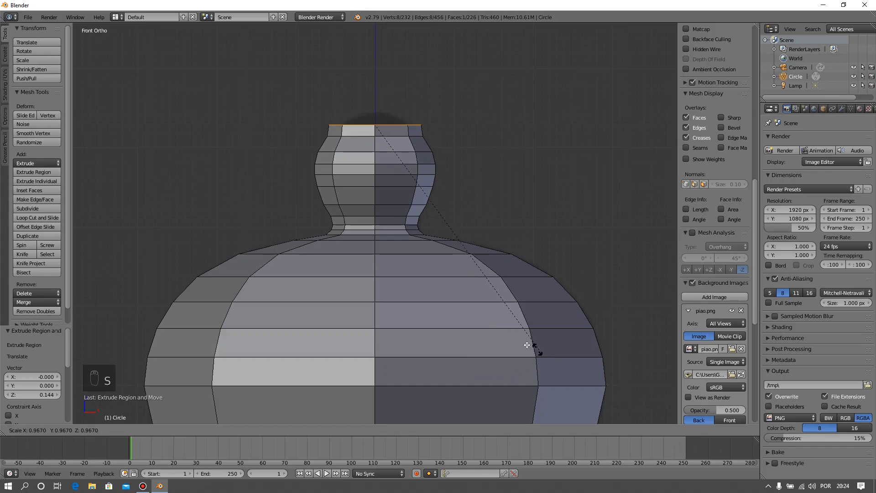
left_click(472, 316)
Add a twenty-ninth section by extruding the top face up about 0.110 units and scaling it by about 0.590 near the head's tip
key("e")
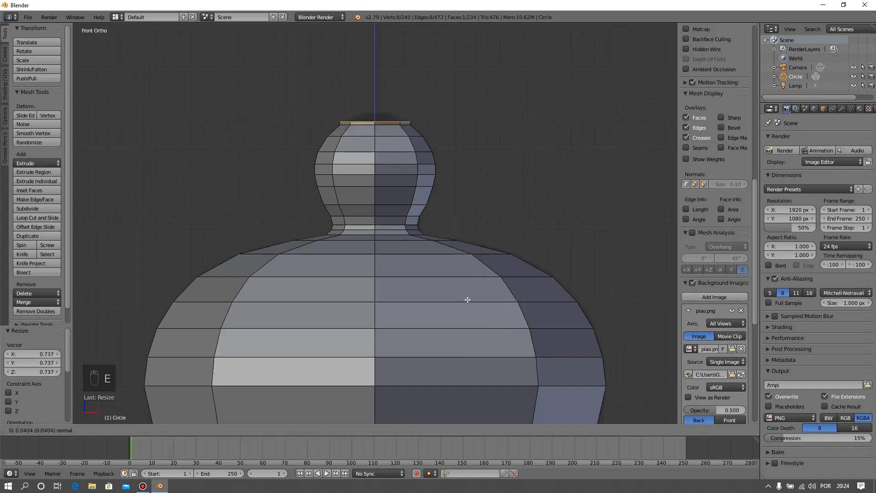
left_click(467, 303)
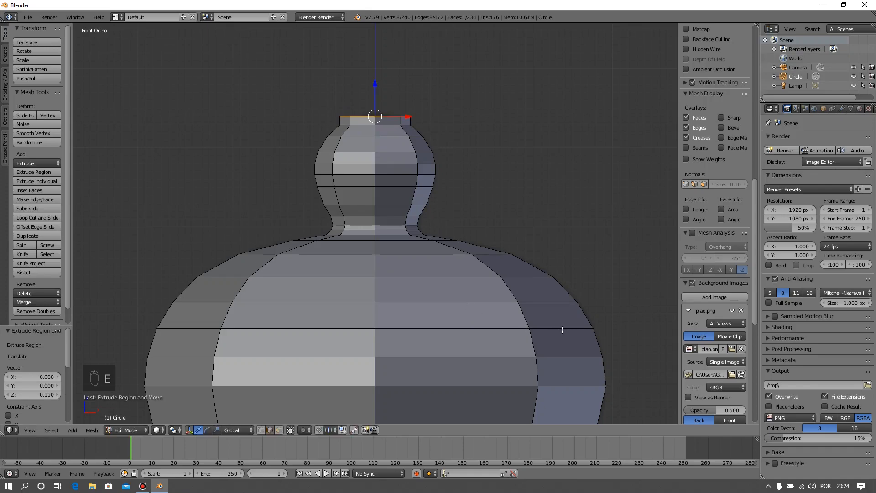
key("s")
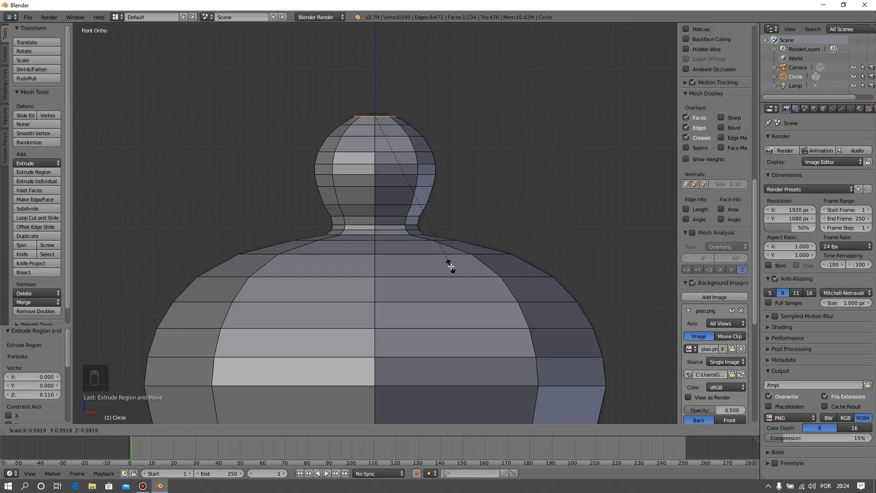
left_click(451, 267)
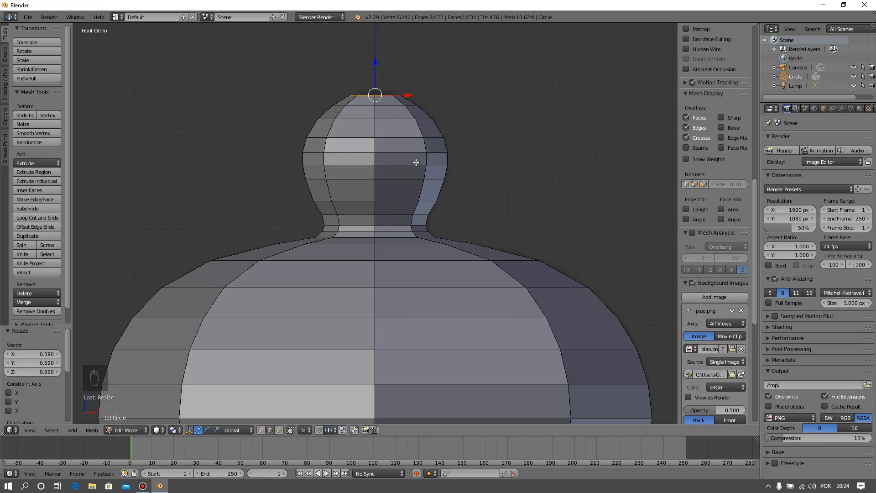
Extrude the top face up about 0.043 units and merge its vertices at center to close the head in a point
key("e")
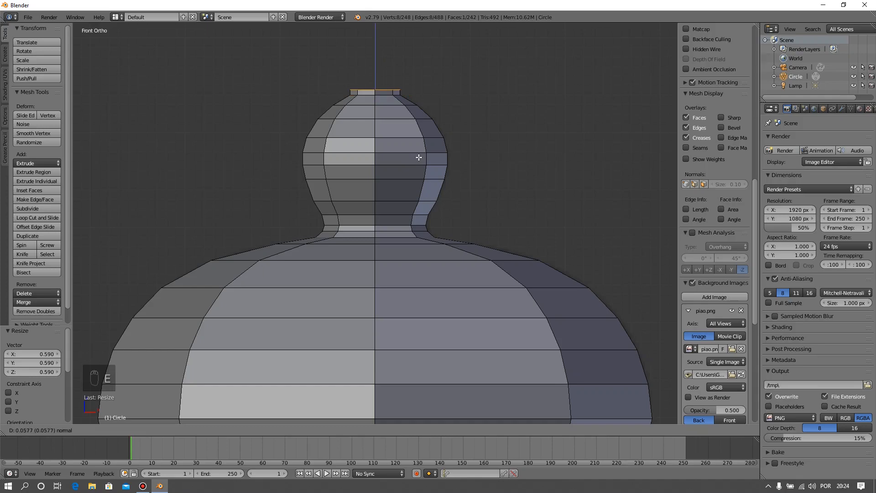
left_click(419, 158)
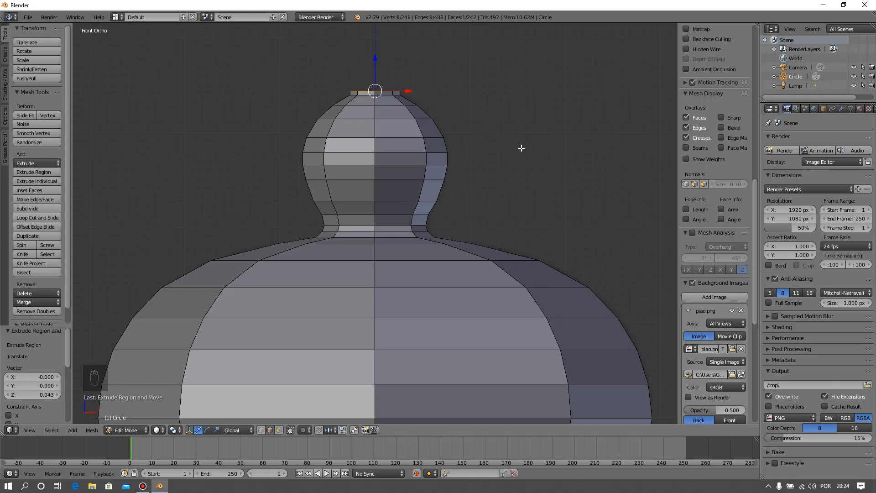
key("alt+m")
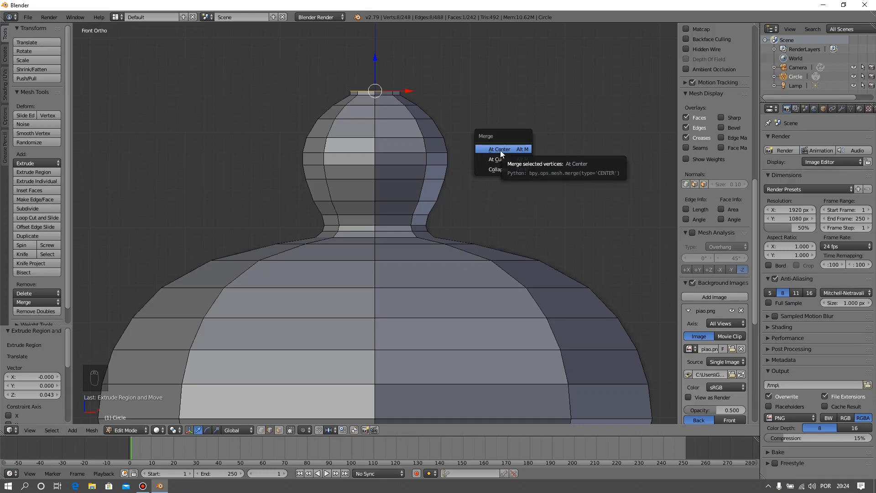
left_click(500, 150)
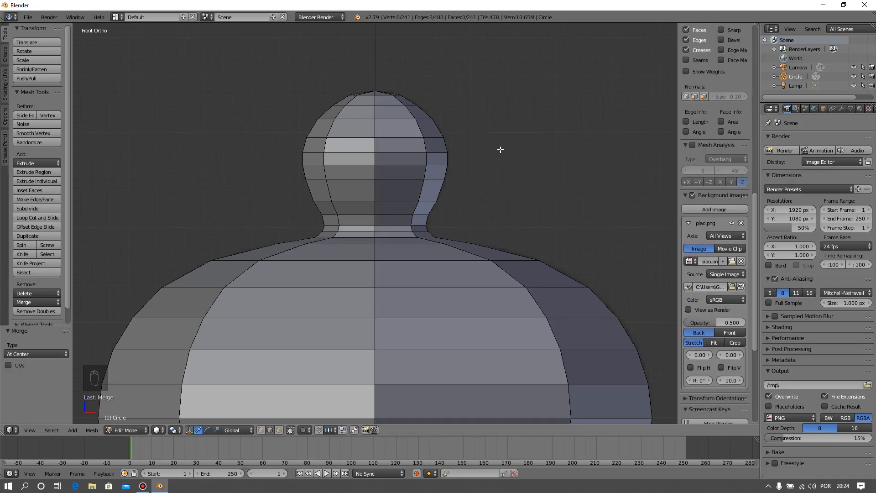
middle_click_drag(396, 143, 360, 106)
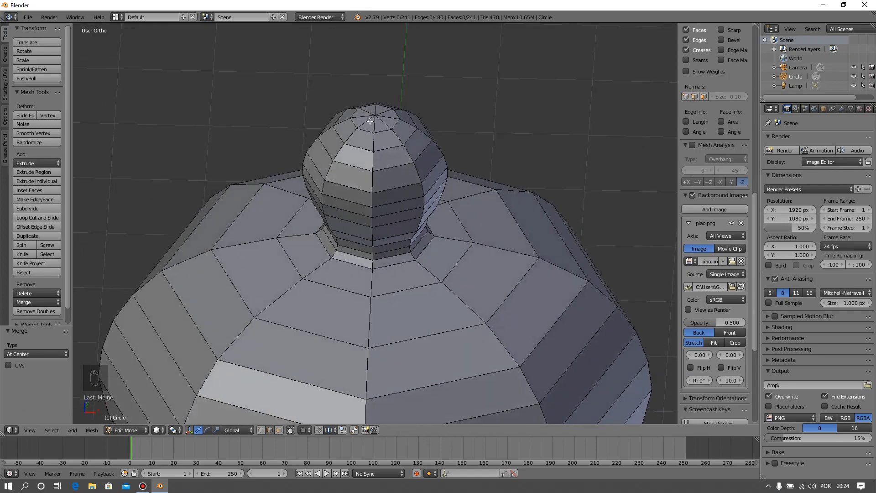
Show the whole balloon in front view and switch from Edit Mode to Object Mode
key("KP_1")
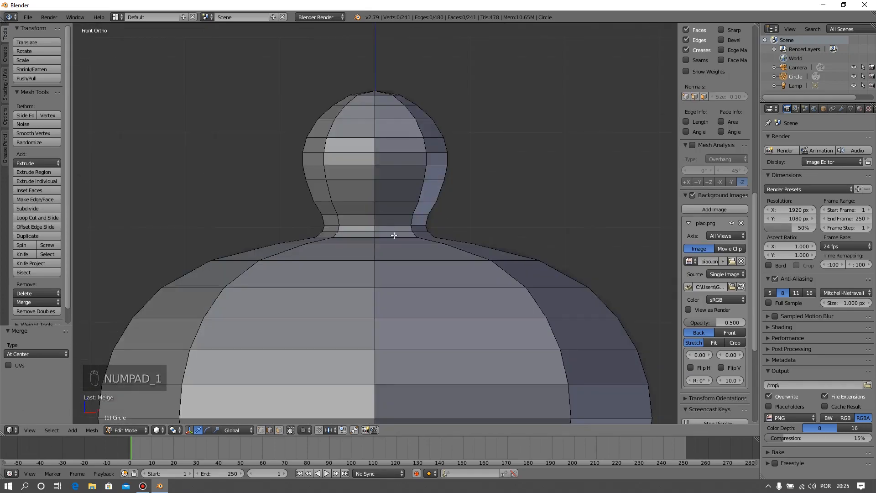
scroll(399, 236, "down", 6)
scroll(400, 235, "down", 7, "shift")
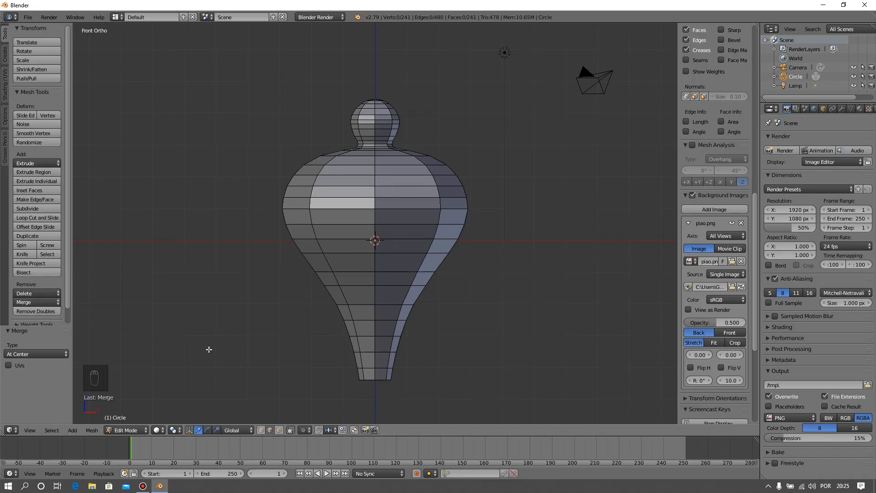
left_click(134, 428)
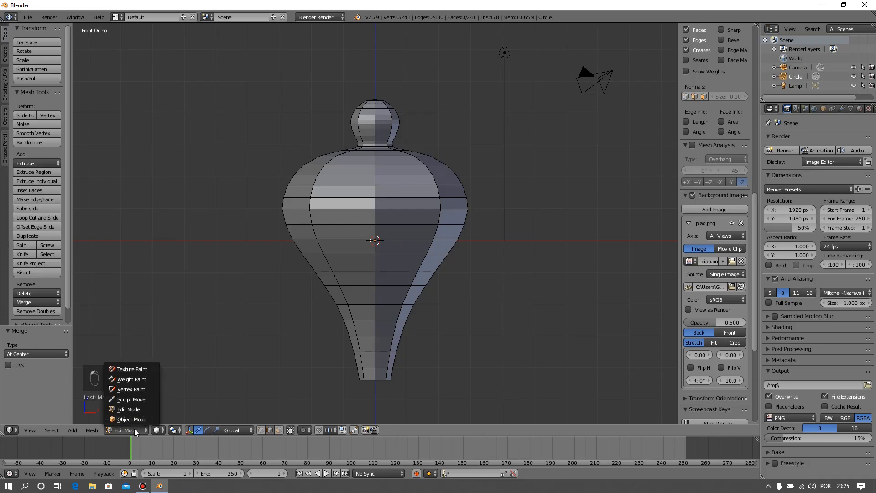
left_click(135, 422)
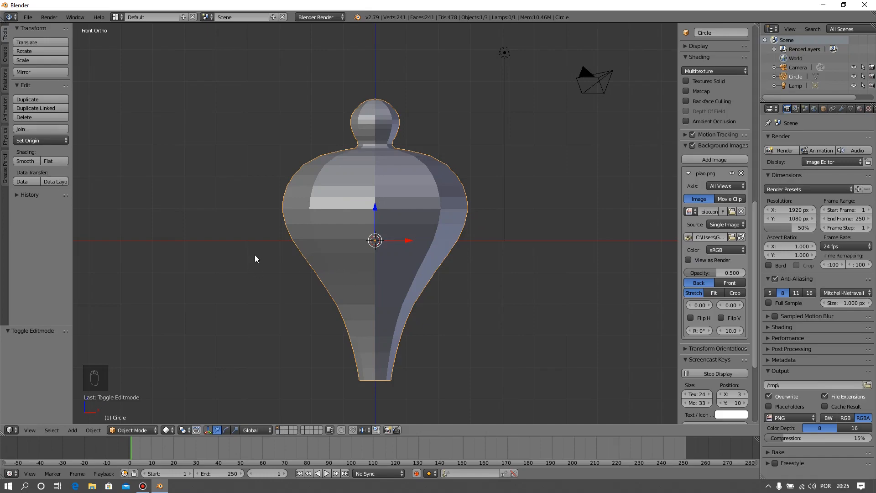
left_click(127, 430)
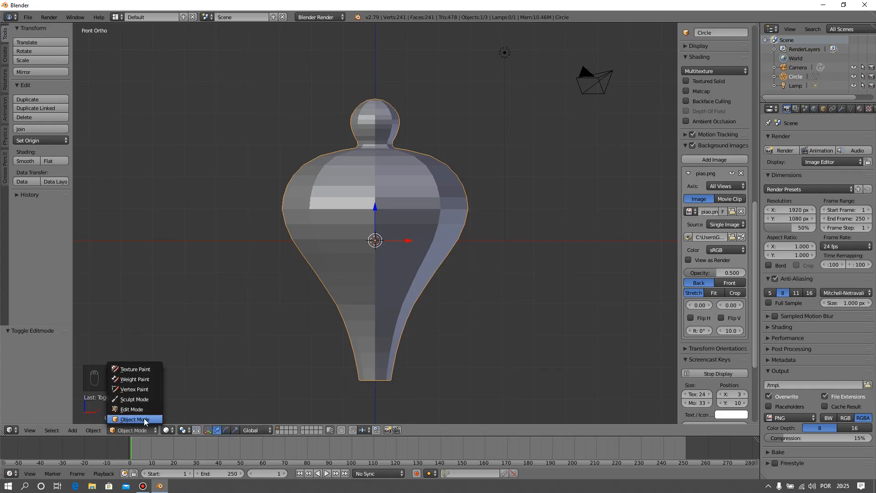
left_click(144, 418)
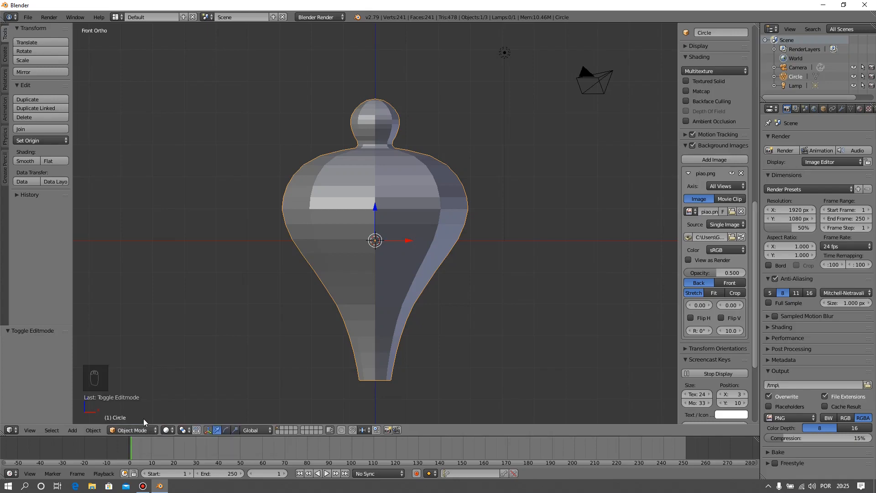
In Edit Mode, try moving an edge of the body's widest ring about 3.833 along X and -2.038 along Z, and undo it
left_click(136, 429)
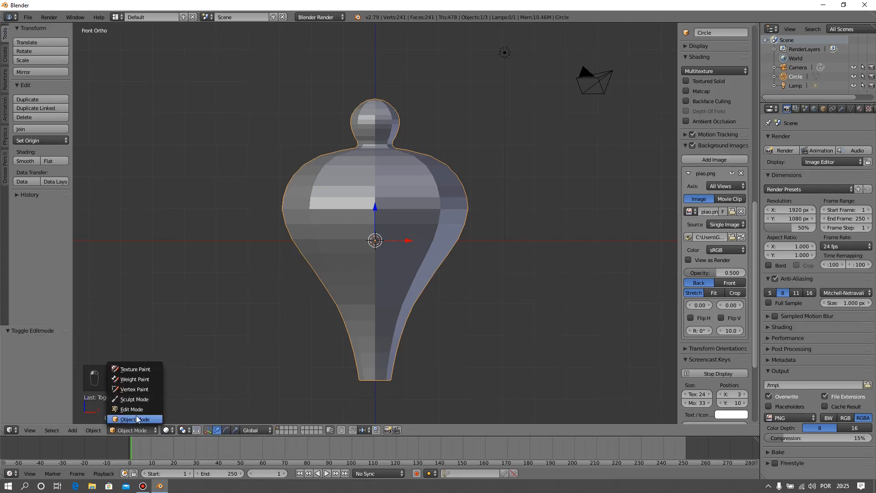
left_click(136, 411)
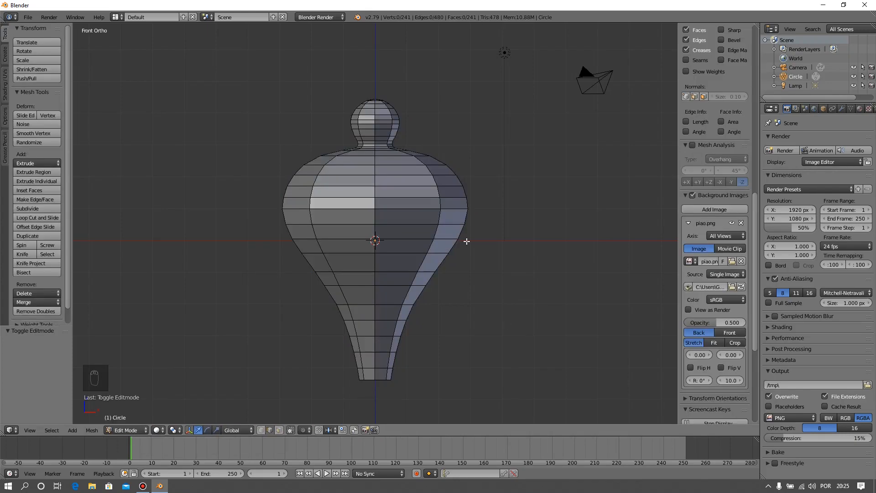
right_click(455, 209)
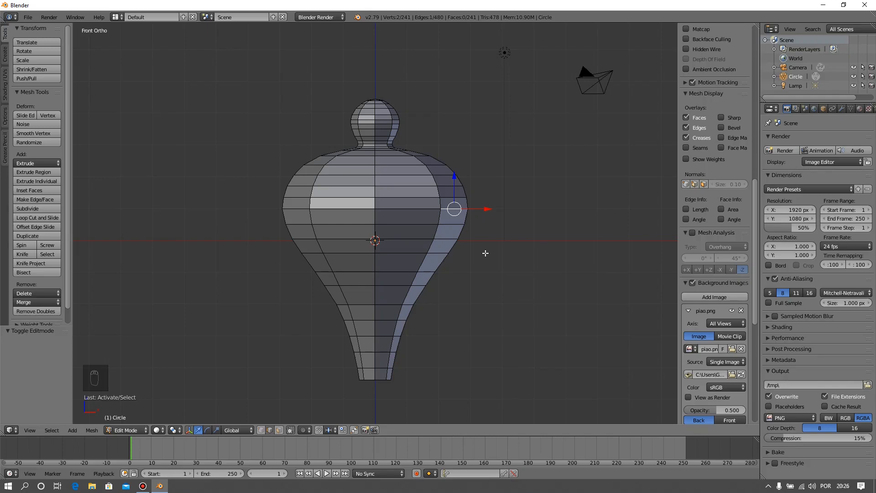
right_click_drag(485, 253, 522, 254)
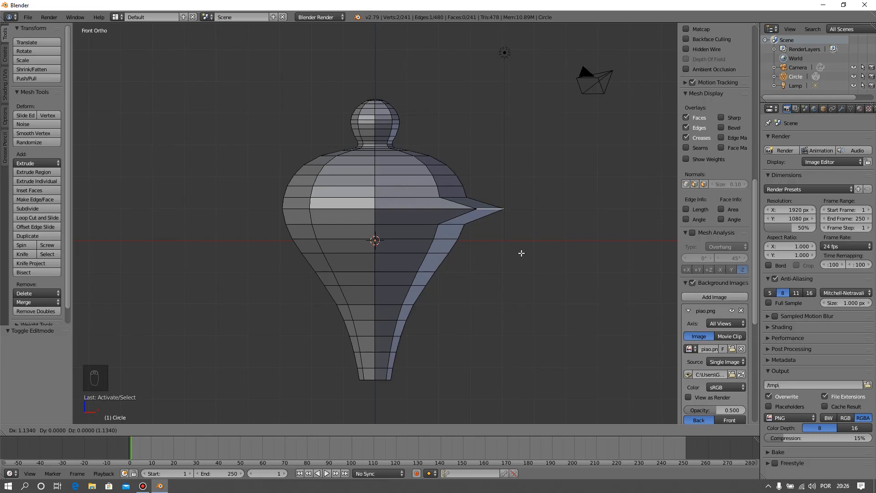
key("Escape")
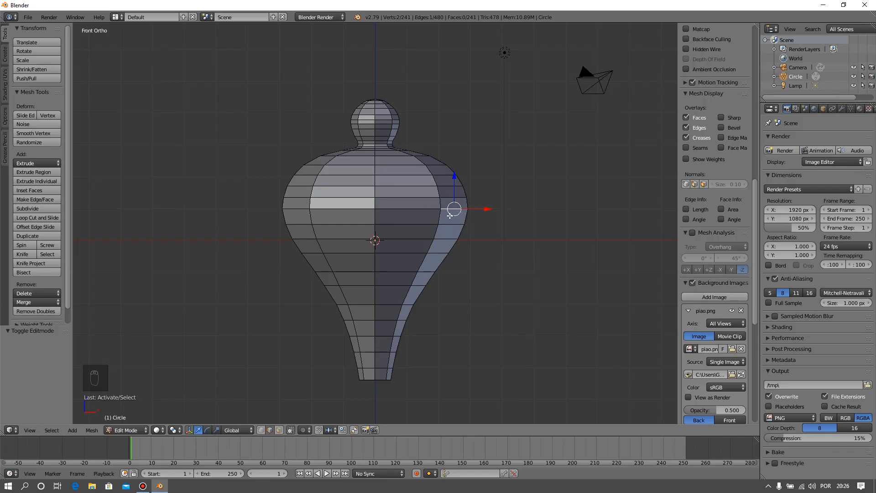
key("g")
left_click(569, 277)
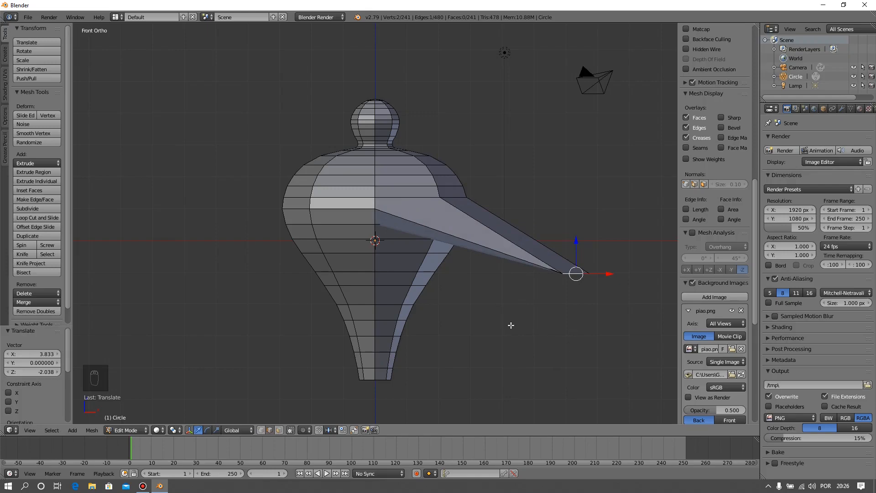
key("ctrl+z")
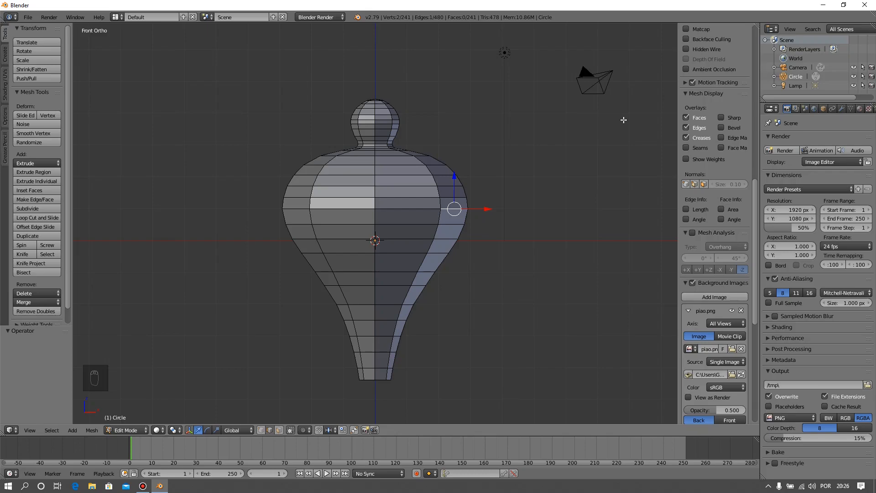
Return to Object Mode, try moving the whole balloon and cancel the move, keeping the front view
left_click(144, 431)
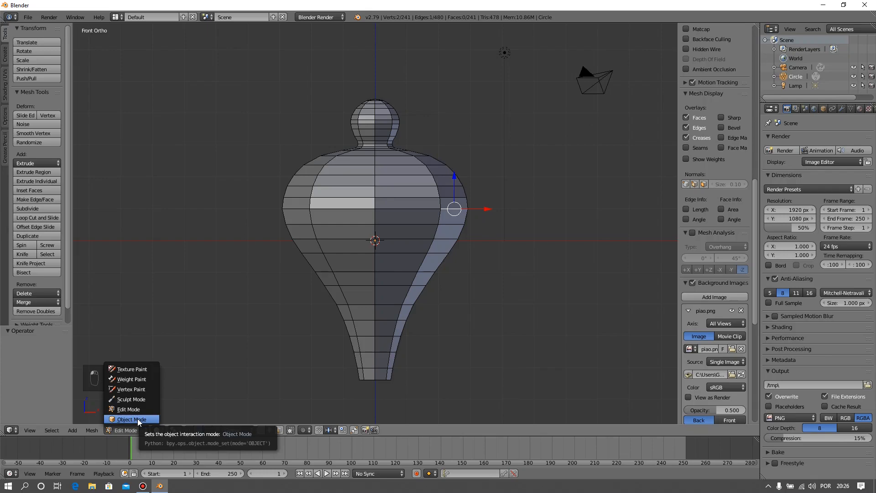
left_click(138, 419)
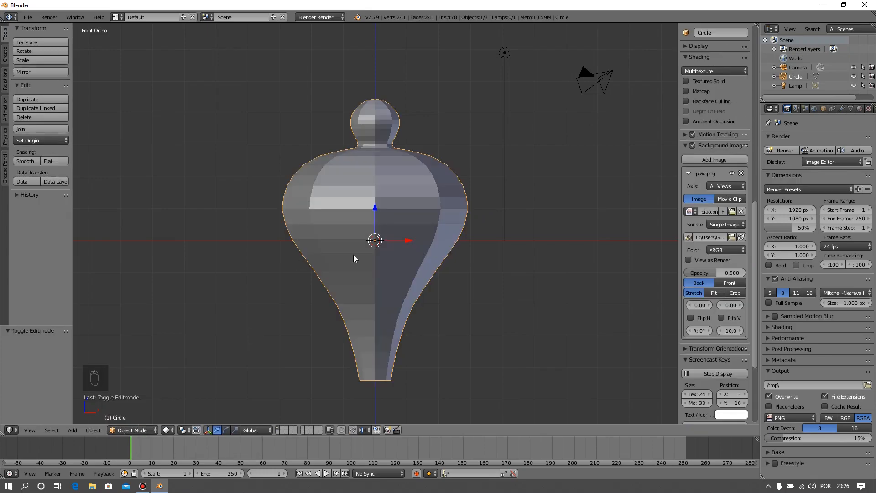
right_click_drag(437, 234, 498, 242)
right_click(497, 242)
mouse_move(249, 213)
middle_mouse_down()
mouse_move(285, 245)
mouse_move(314, 309)
mouse_move(296, 303)
mouse_move(314, 182)
mouse_move(383, 123)
mouse_move(272, 168)
mouse_move(257, 206)
middle_mouse_up()
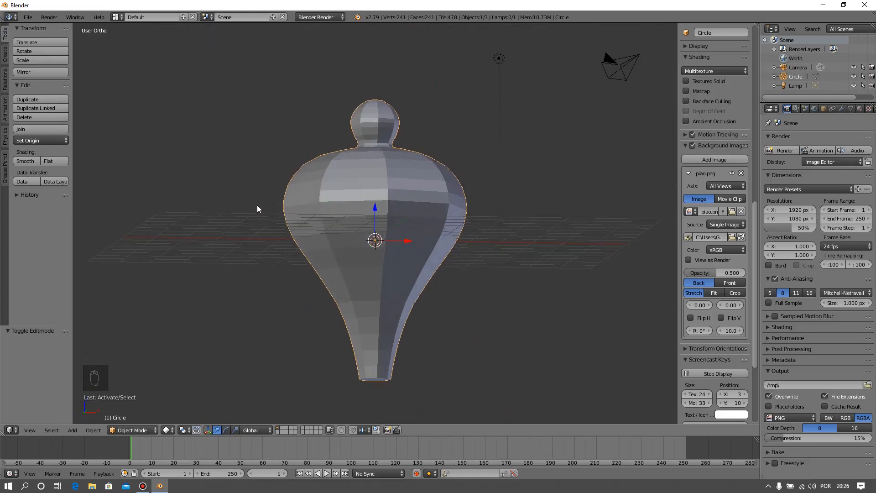
key("KP_1")
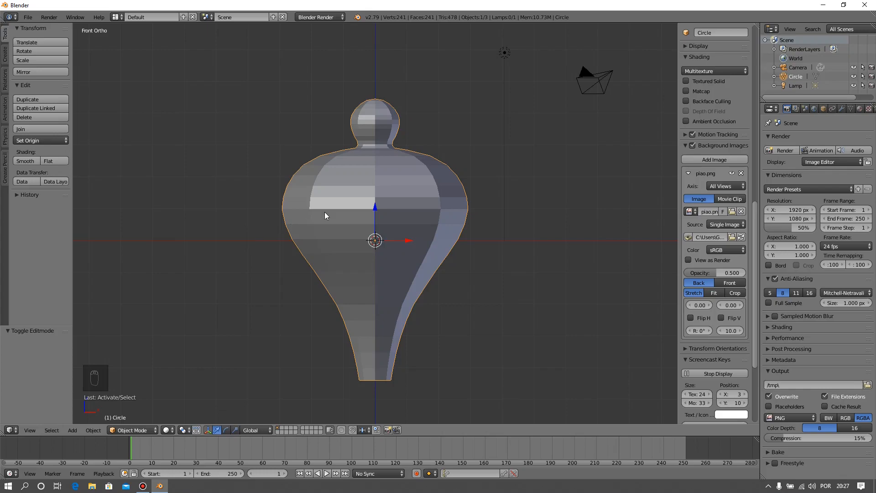
In Edit Mode with face selection, select eleven scattered faces on the balloon's lower body one by one, and deselect them all
key("Tab")
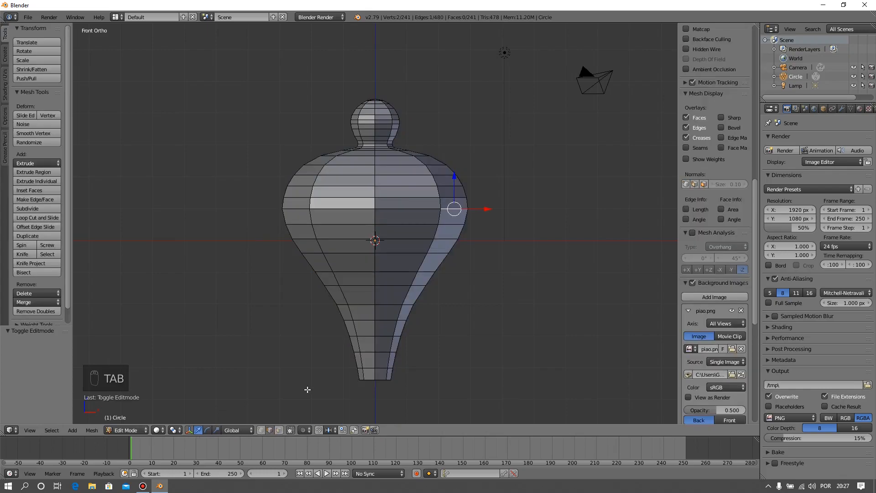
left_click(279, 430)
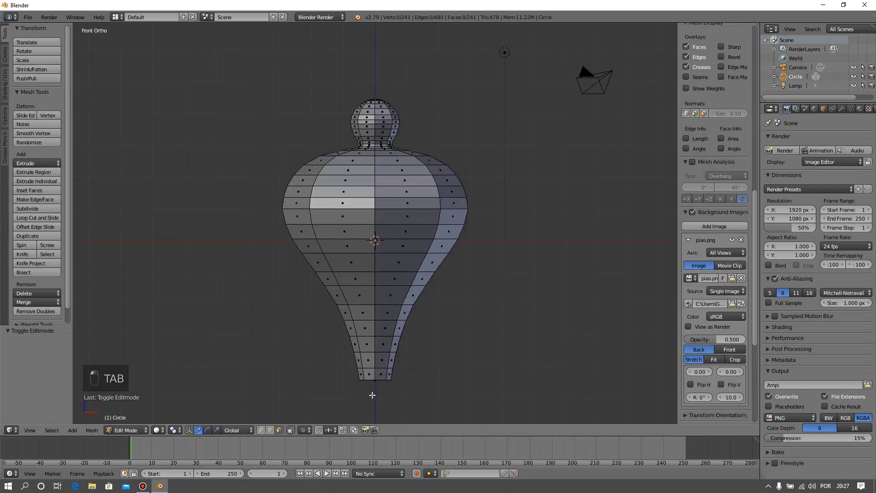
right_click(374, 372)
right_click(381, 360, "shift")
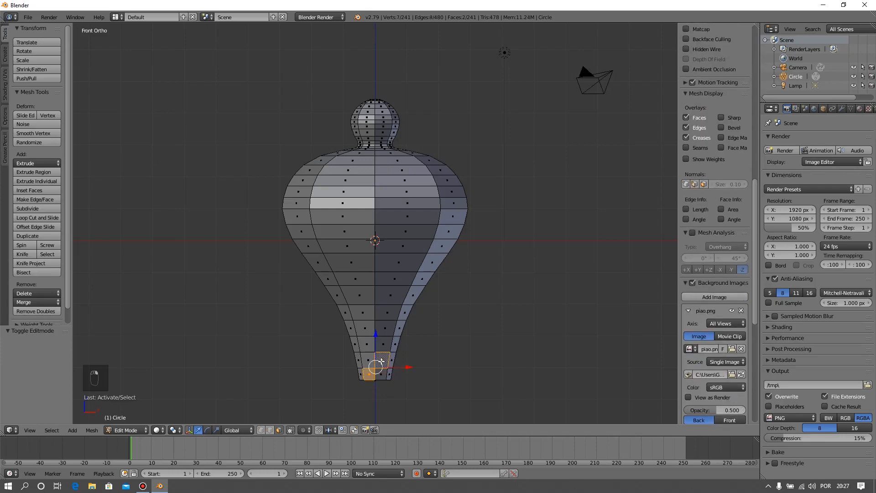
right_click(391, 348, "shift")
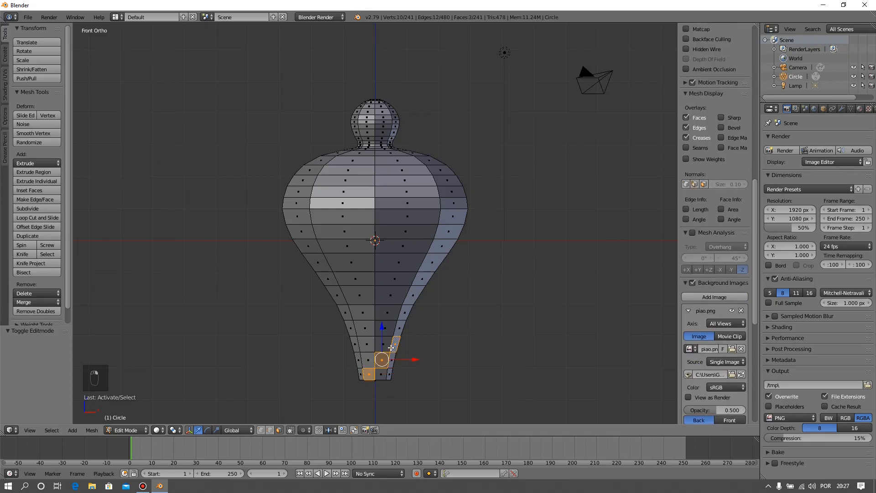
right_click(359, 361, "shift")
right_click(358, 361, "shift")
right_click(356, 345, "shift")
right_click(365, 329, "shift")
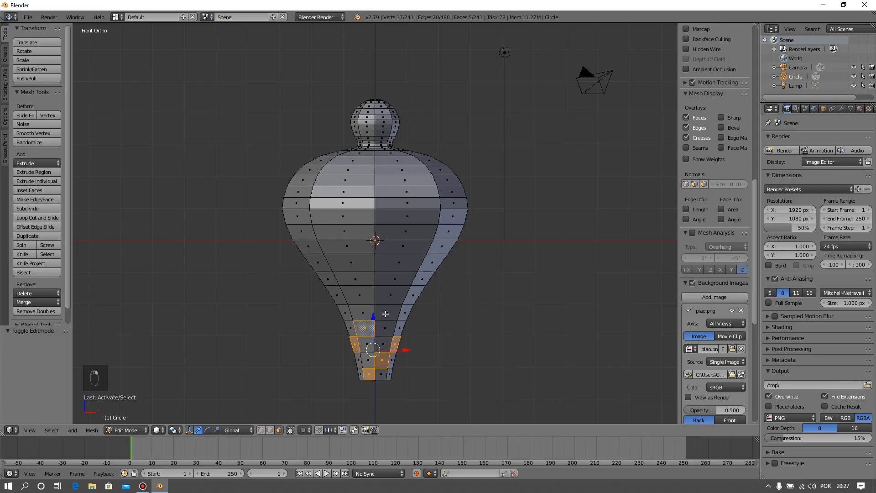
right_click(387, 313, "shift")
right_click(413, 295, "shift")
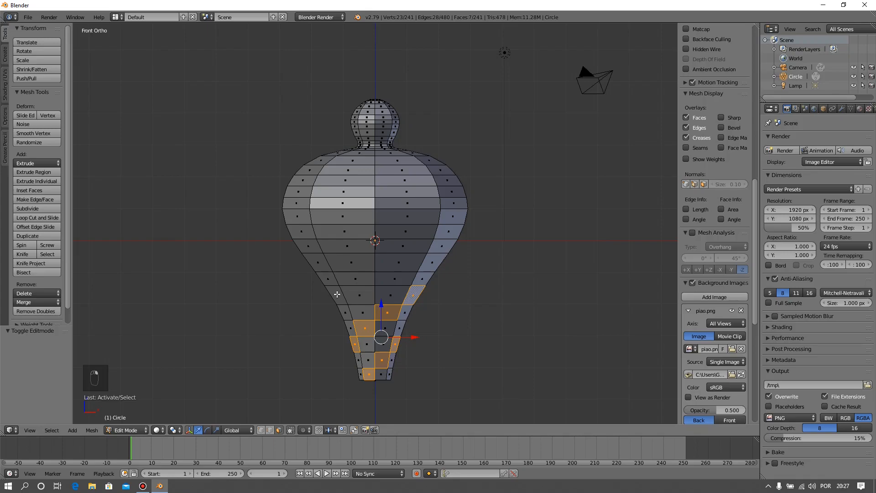
right_click(337, 295, "shift")
right_click(351, 279, "shift")
right_click(399, 262, "shift")
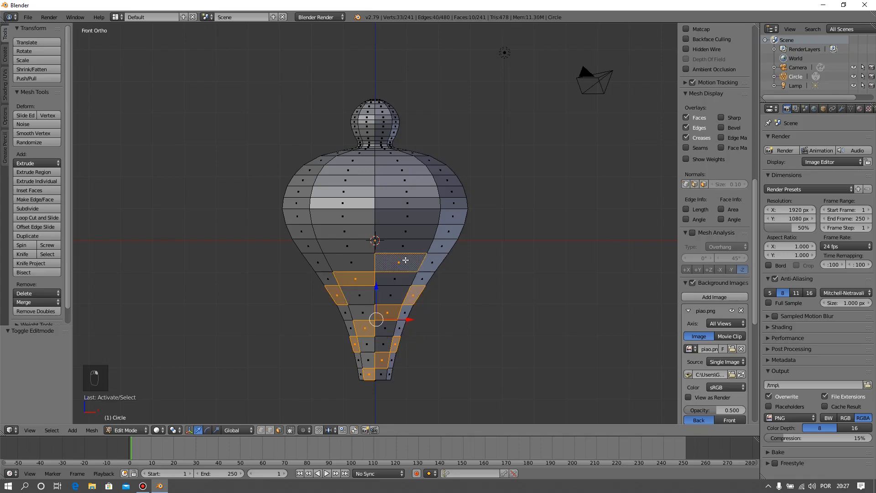
right_click(441, 246, "shift")
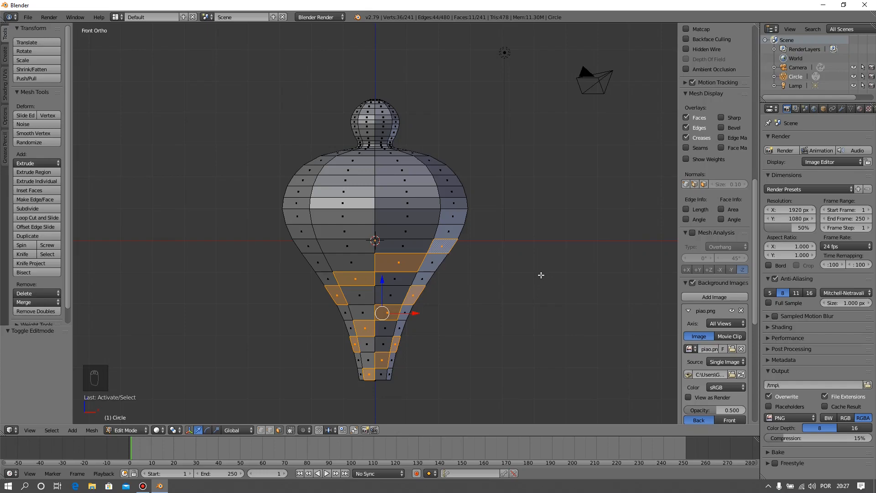
key("a")
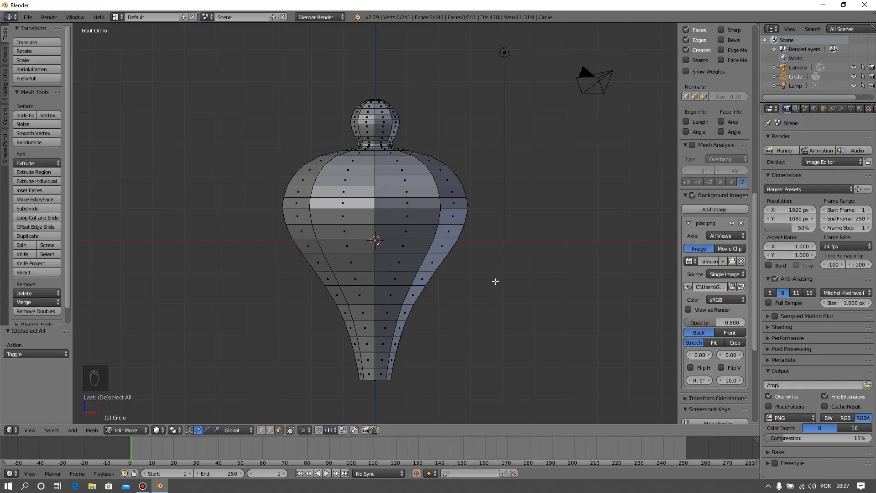
Circle-select the faces of the balloon's lower body and head, deselect everything and return to Object Mode
key("c")
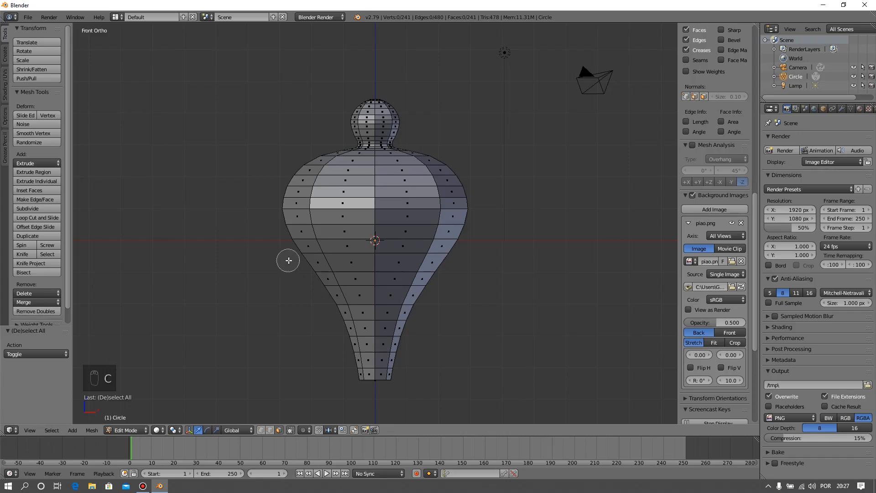
mouse_move(289, 257)
left_mouse_down()
mouse_move(333, 254)
mouse_move(415, 290)
mouse_move(333, 287)
mouse_move(374, 359)
mouse_move(409, 334)
left_mouse_up()
mouse_move(413, 295)
left_mouse_down()
mouse_move(358, 338)
mouse_move(375, 313)
left_mouse_up()
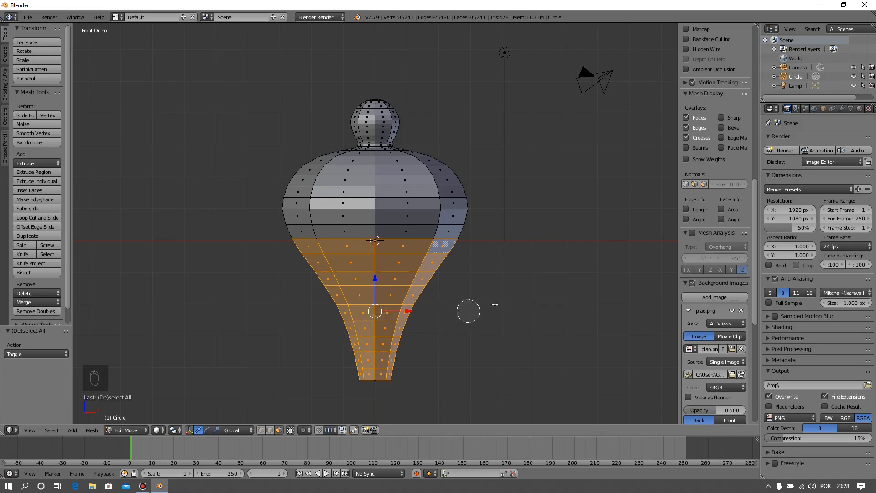
mouse_move(403, 125)
left_mouse_down()
mouse_move(361, 132)
mouse_move(387, 131)
mouse_move(390, 123)
mouse_move(361, 112)
mouse_move(384, 95)
mouse_move(392, 105)
left_mouse_up()
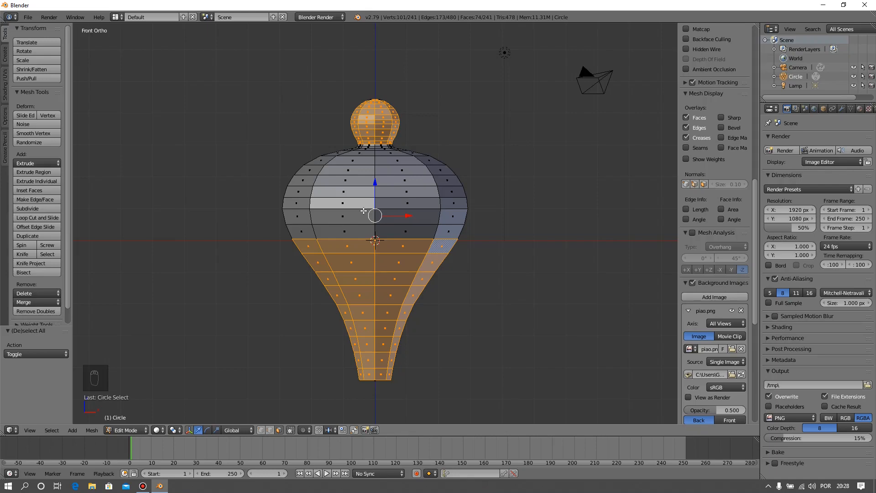
key("a")
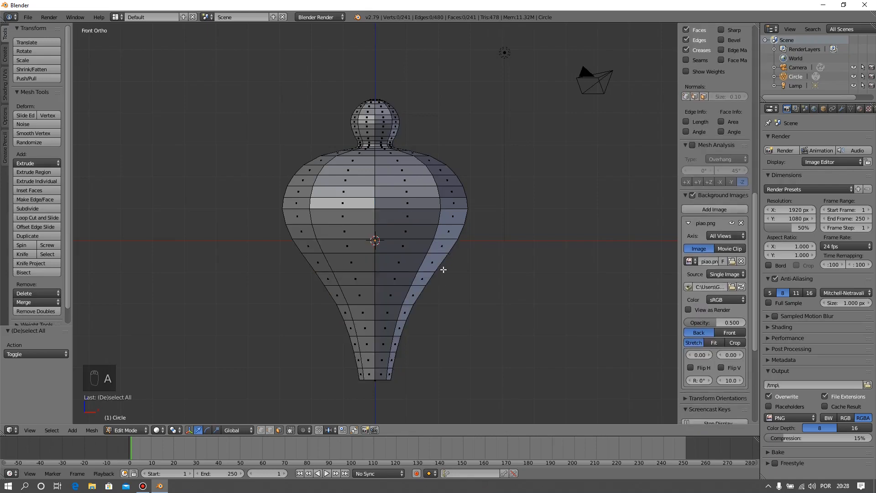
key("Tab")
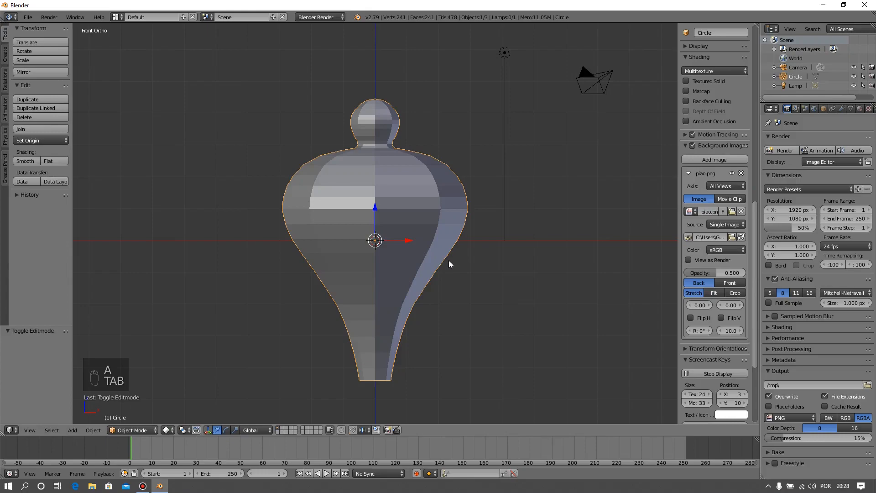